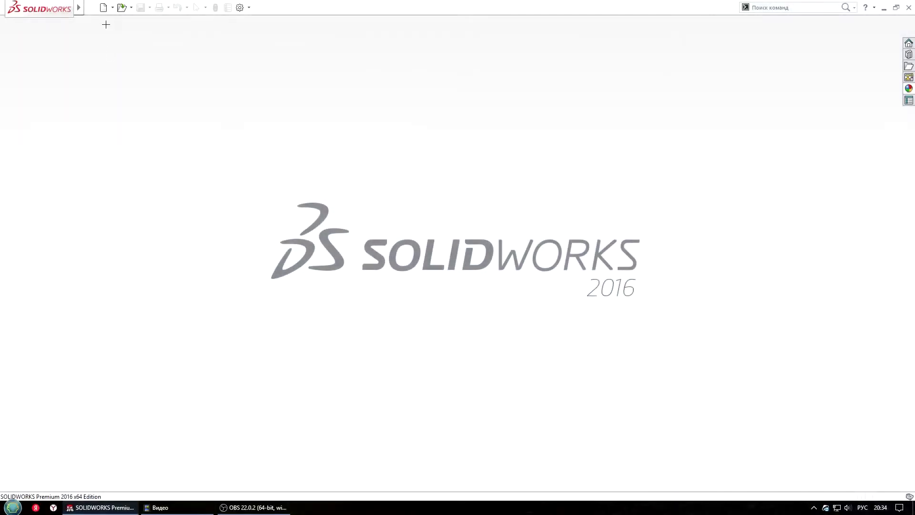
# Create a new Part document and begin Эскиз1 on the Front (Спереди) plane
pyautogui.click(103, 7)
pyautogui.click(387, 366)
pyautogui.click(37, 110)
pyautogui.click(56, 97)
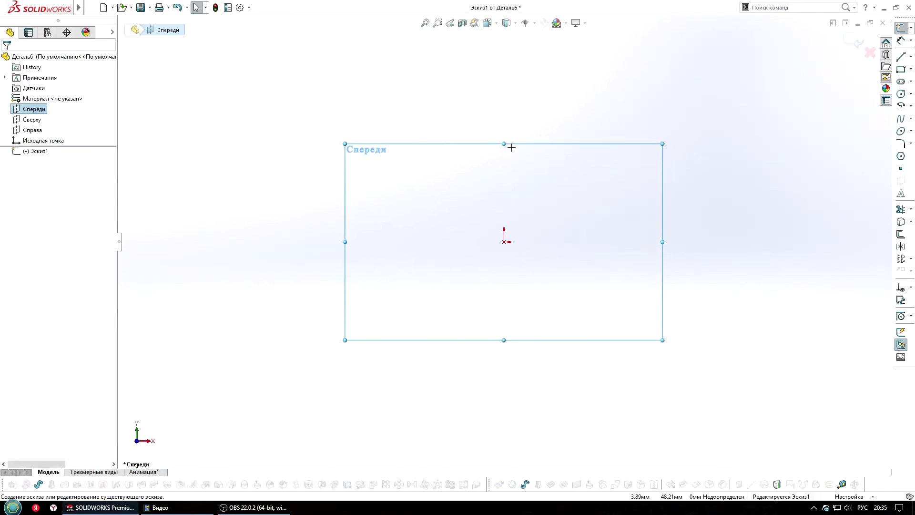
# Draw a 150 mm diameter circle at the origin and make a planar surface from it
pyautogui.click(901, 94)
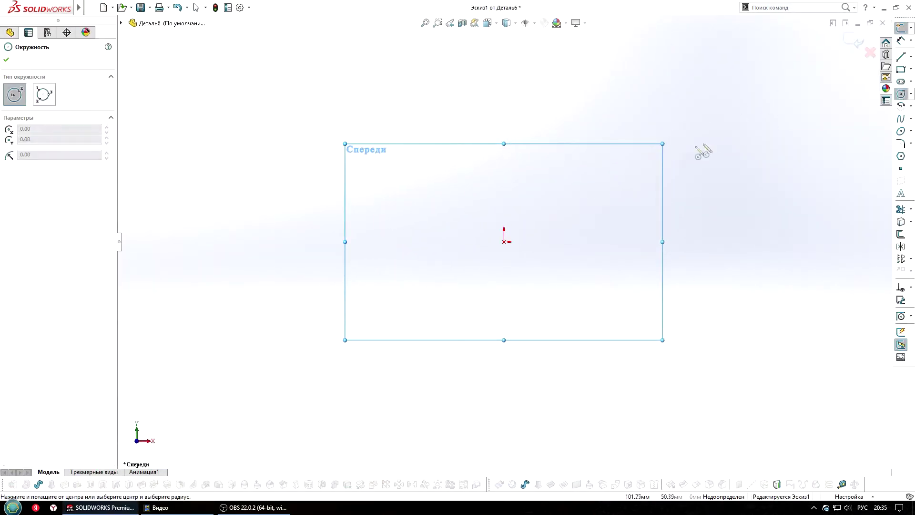
pyautogui.click(504, 241)
pyautogui.click(612, 255)
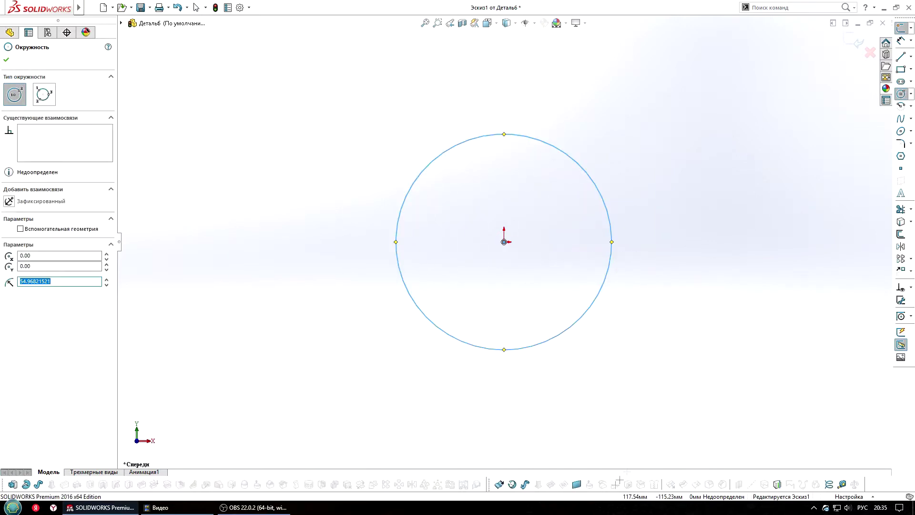
pyautogui.click(901, 40)
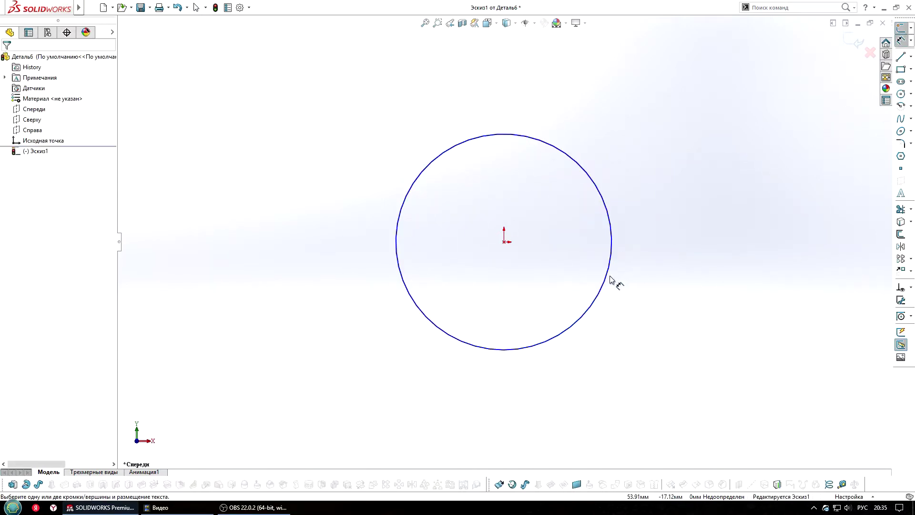
pyautogui.click(611, 279)
pyautogui.click(641, 277)
pyautogui.write('150')
pyautogui.press('Return')
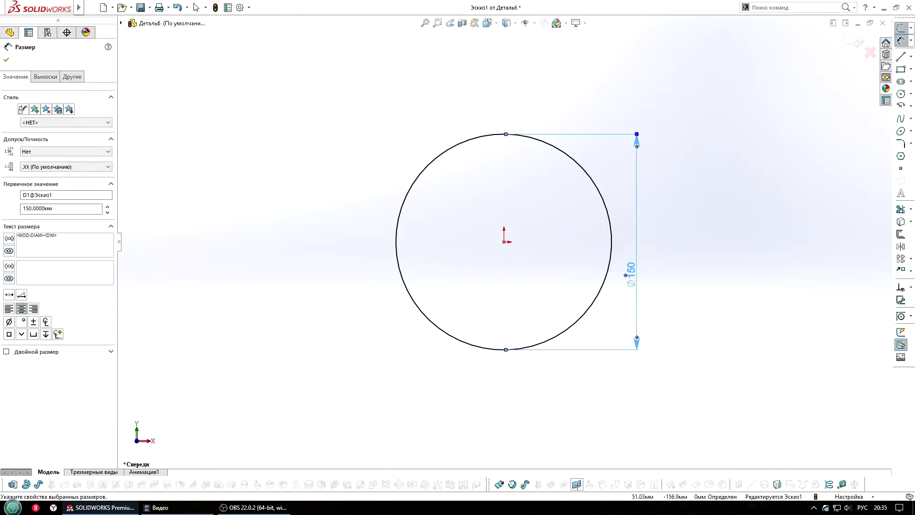
pyautogui.hotkey('ctrl', 'p')
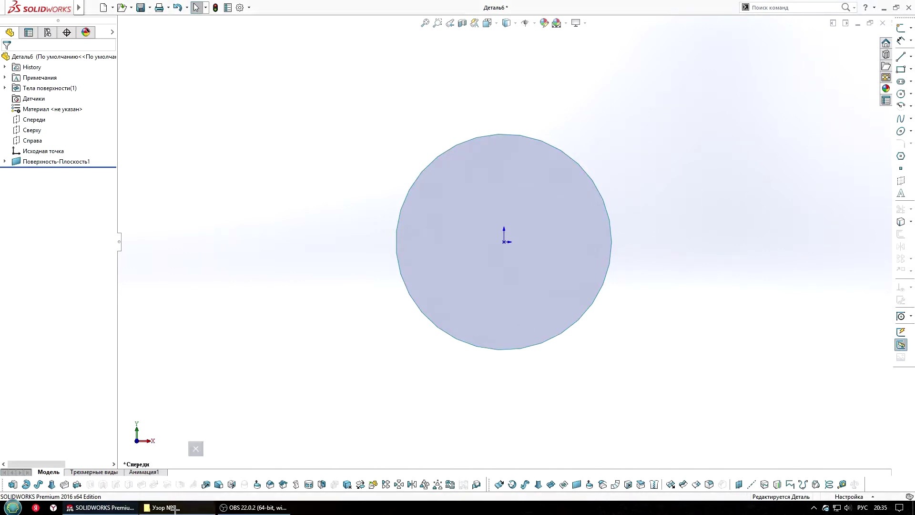
# Apply the узор_9.jpg knot pattern image to the disc and open its appearance for editing
pyautogui.click(162, 507)
pyautogui.moveTo(149, 377); pyautogui.dragTo(493, 281)
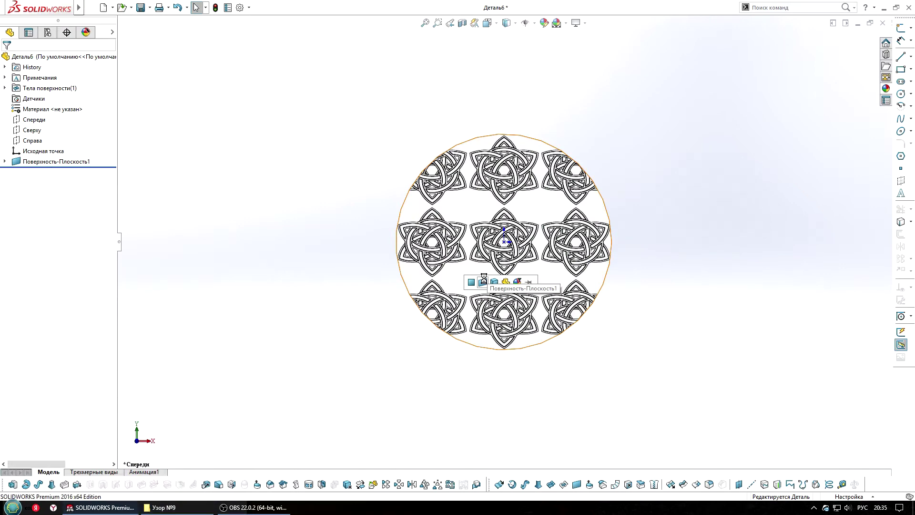
pyautogui.click(86, 32)
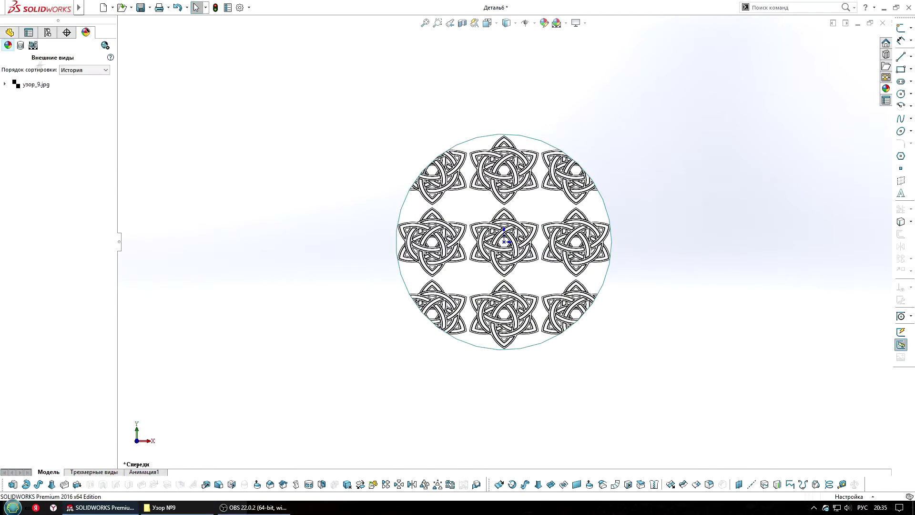
pyautogui.doubleClick(22, 85)
# Stretch the pattern's Advanced mapping box so one six-pointed star fills the circle
pyautogui.click(81, 73)
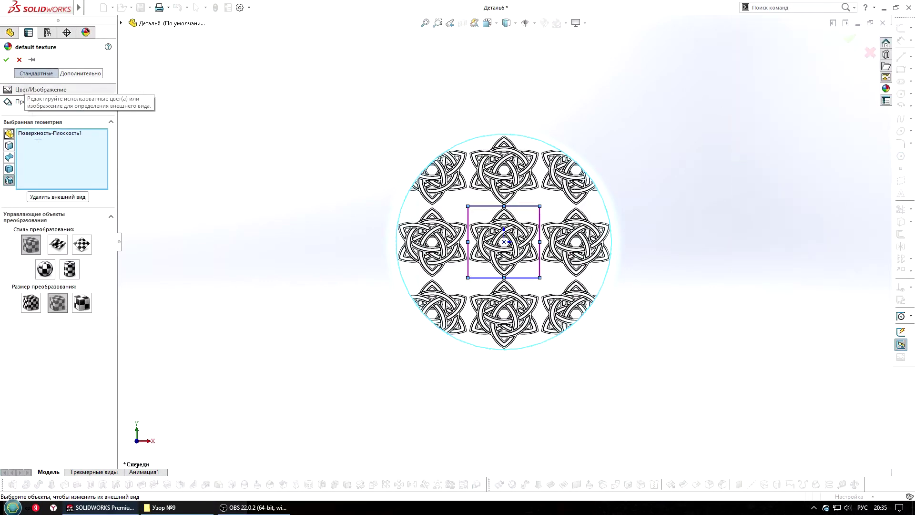
pyautogui.scroll(-3, 553, 172)
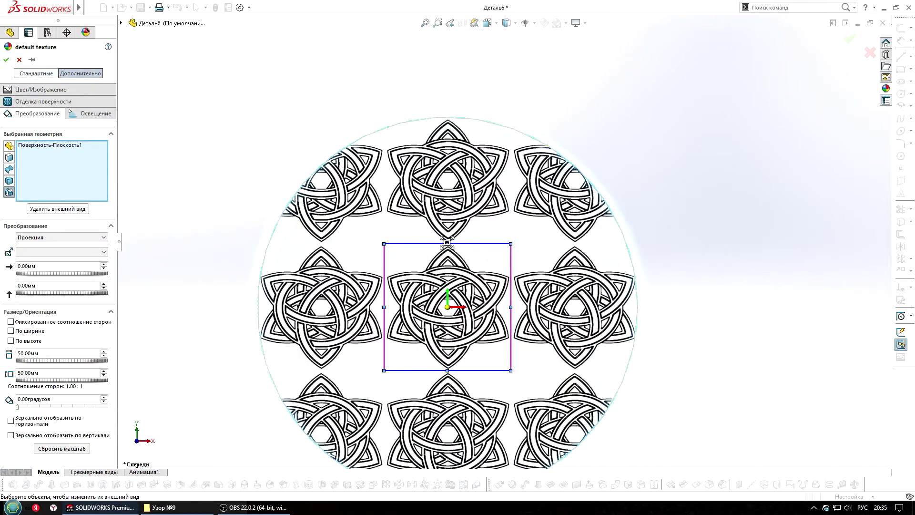
pyautogui.moveTo(445, 229); pyautogui.dragTo(467, 107)
pyautogui.scroll(1, 477, 329)
pyautogui.moveTo(475, 312); pyautogui.dragTo(474, 444)
pyautogui.moveTo(538, 247); pyautogui.dragTo(635, 253)
pyautogui.scroll(-2, 635, 253)
pyautogui.scroll(3, 522, 205)
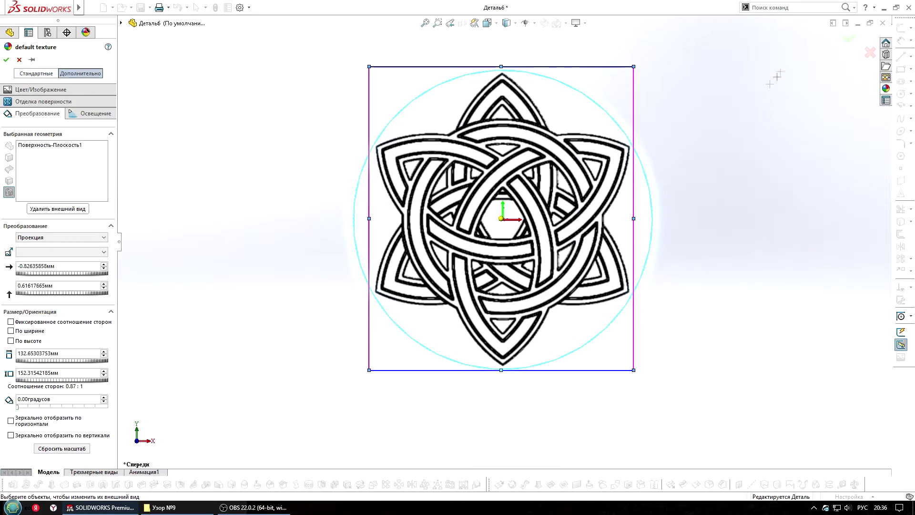
pyautogui.click(850, 38)
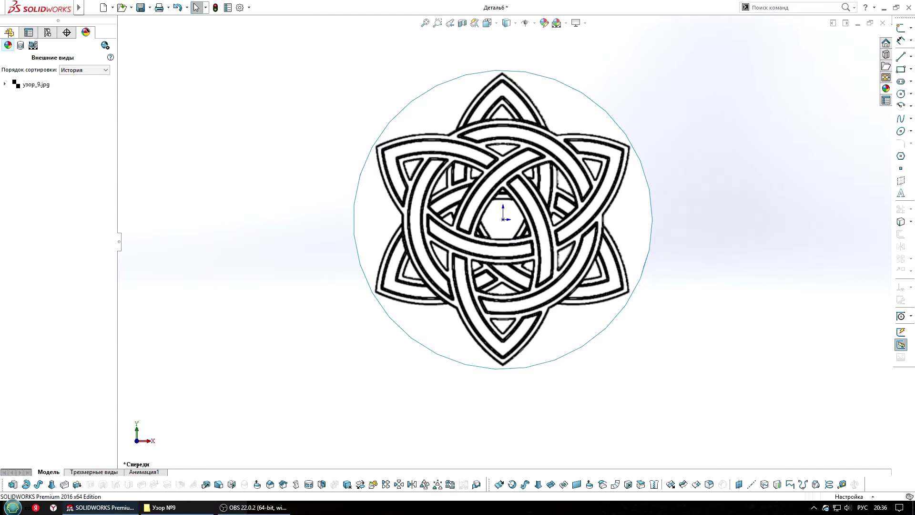
pyautogui.click(9, 32)
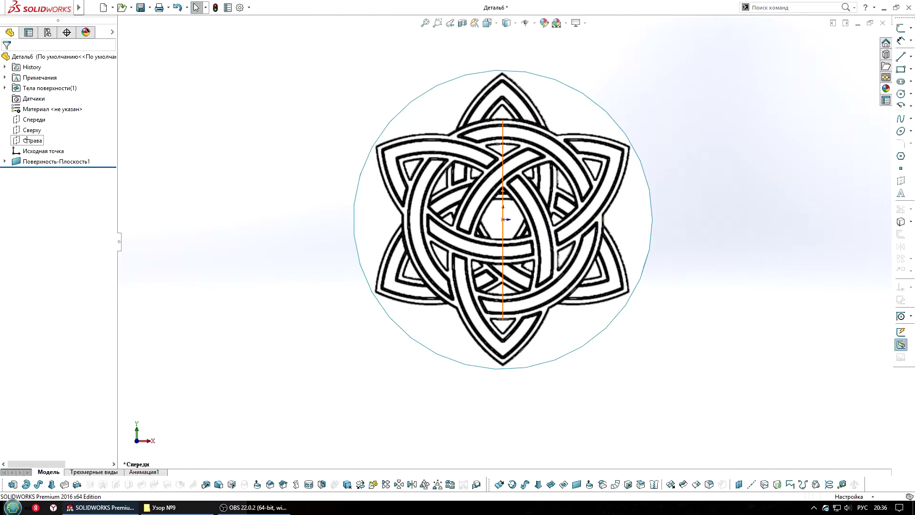
# Start a sketch on the Right plane and draw two lines at one star tip
pyautogui.click(27, 139)
pyautogui.moveTo(527, 374)
pyautogui.mouseDown(button='middle')
pyautogui.moveTo(458, 166)
pyautogui.moveTo(581, 144)
pyautogui.mouseUp(button='middle')
pyautogui.click(901, 28)
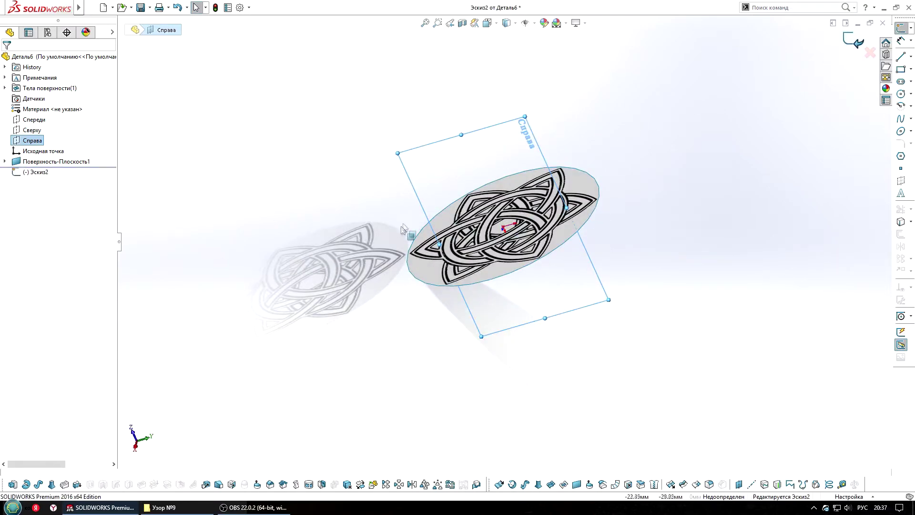
pyautogui.scroll(-5, 408, 224)
pyautogui.moveTo(388, 241); pyautogui.dragTo(581, 90, button='middle')
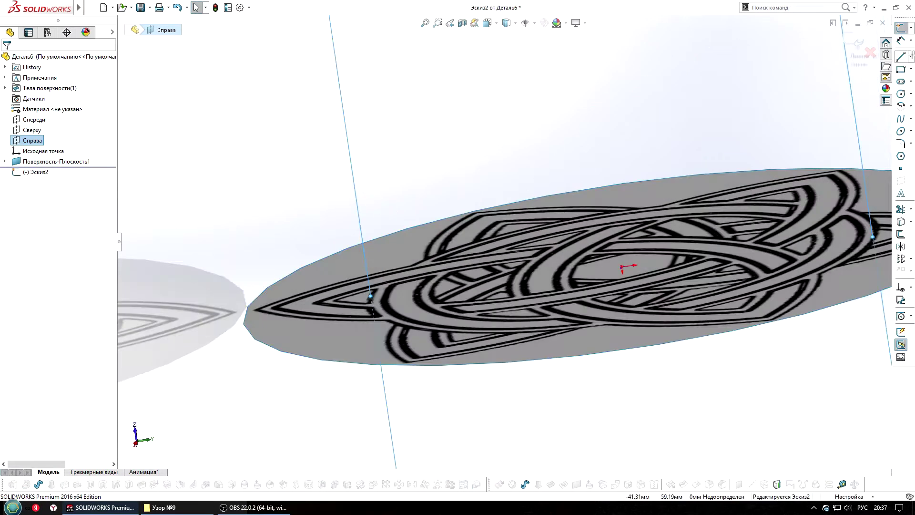
pyautogui.moveTo(245, 256); pyautogui.dragTo(254, 297)
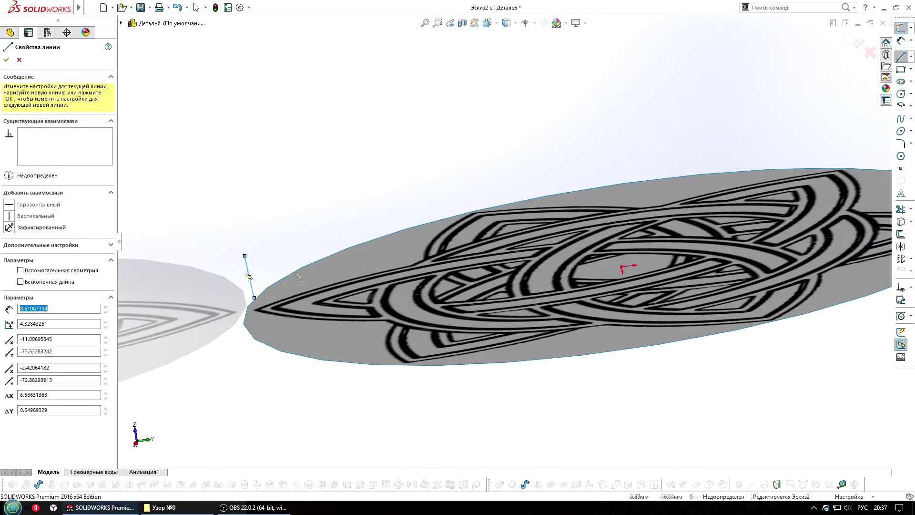
pyautogui.moveTo(320, 230); pyautogui.dragTo(334, 297)
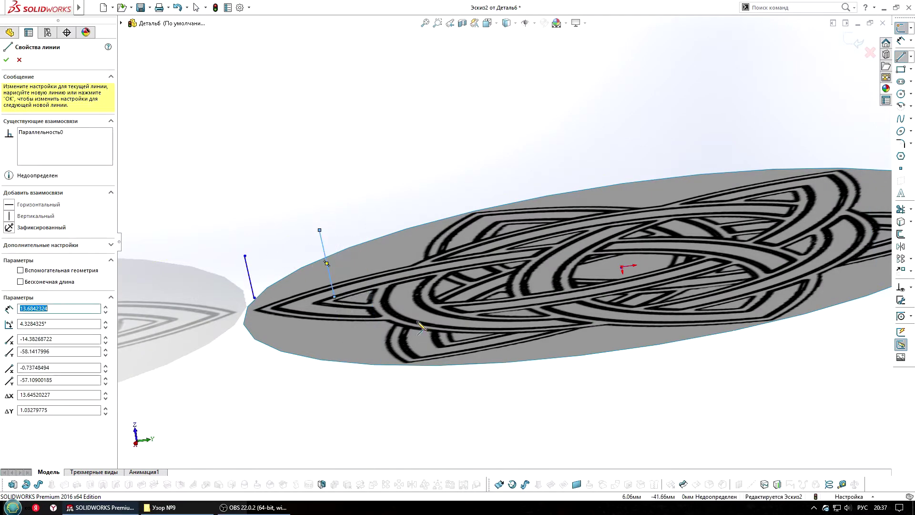
pyautogui.press('Escape')
# Select both lines, their endpoints and the origin to add sketch relations
pyautogui.click(332, 282)
pyautogui.keyDown('ctrl'); pyautogui.click(247, 265); pyautogui.keyUp('ctrl')
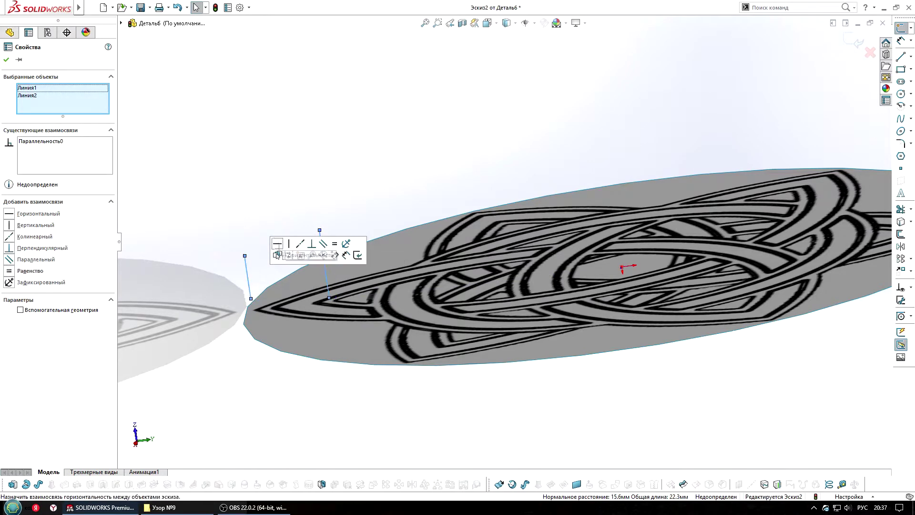
pyautogui.click(329, 299)
pyautogui.keyDown('ctrl'); pyautogui.click(251, 299); pyautogui.keyUp('ctrl')
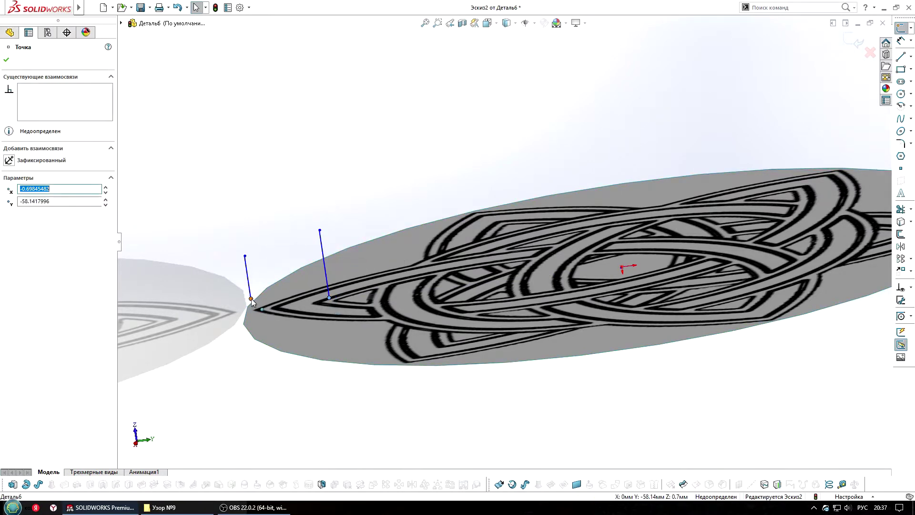
pyautogui.keyDown('ctrl'); pyautogui.click(622, 268); pyautogui.keyUp('ctrl')
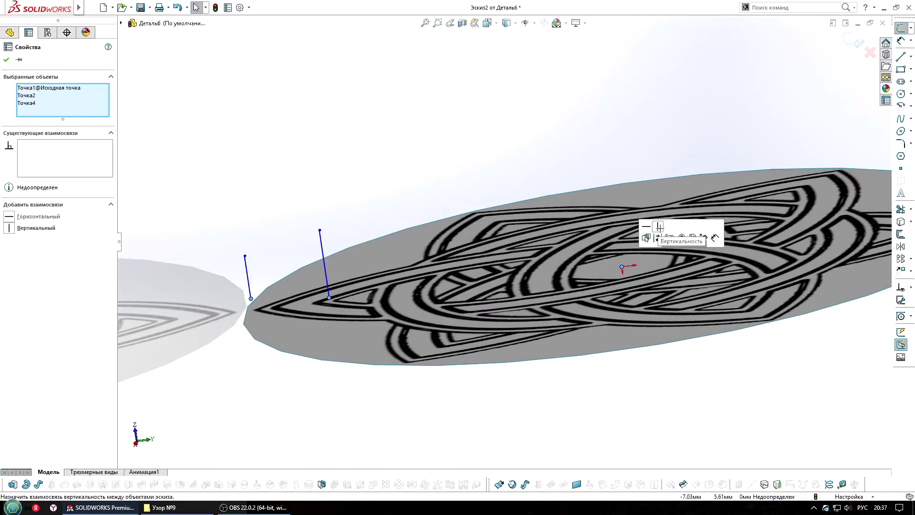
pyautogui.scroll(3, 515, 277)
pyautogui.scroll(-3, 444, 264)
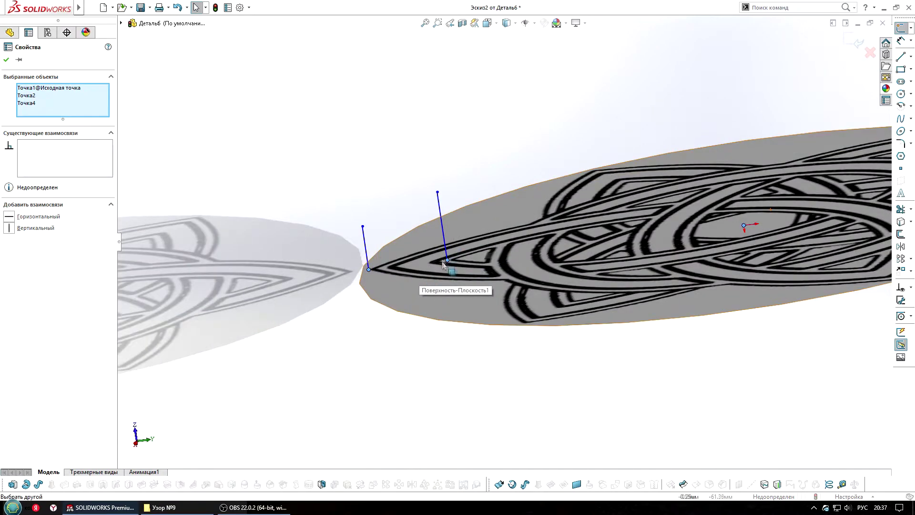
pyautogui.scroll(-2, 444, 265)
pyautogui.press('Escape')
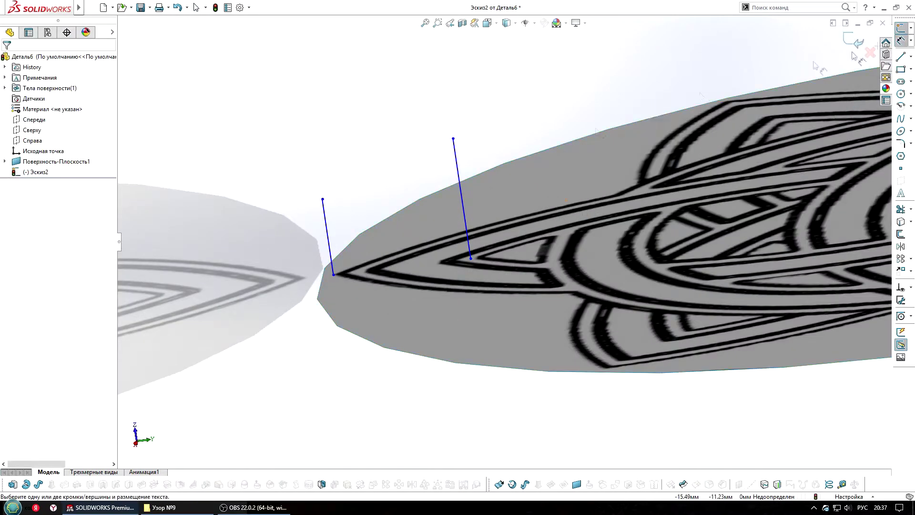
# Dimension the left line to 14 mm
pyautogui.click(328, 234)
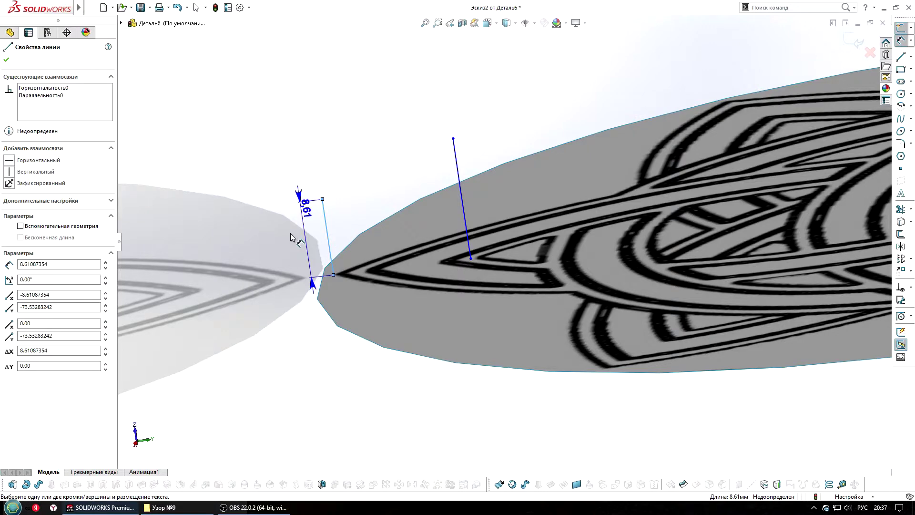
pyautogui.click(291, 236)
pyautogui.write('14')
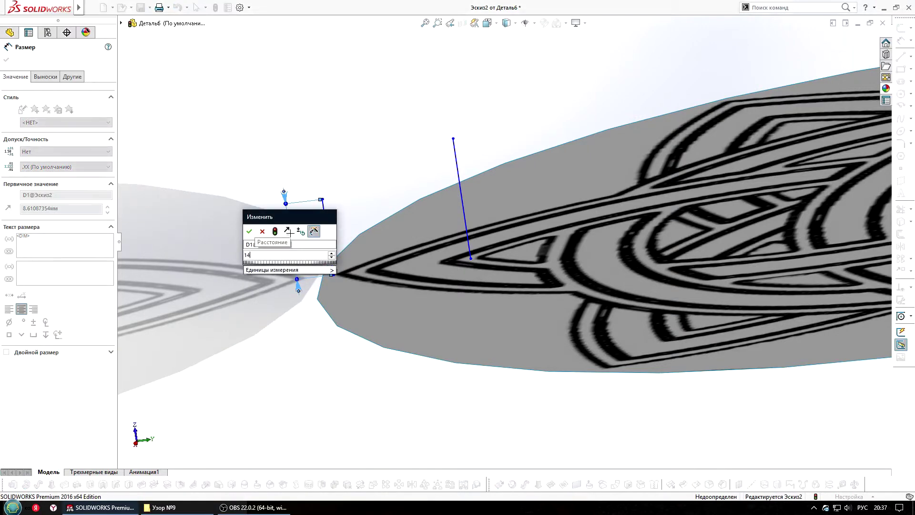
pyautogui.press('Return')
pyautogui.scroll(2, 484, 236)
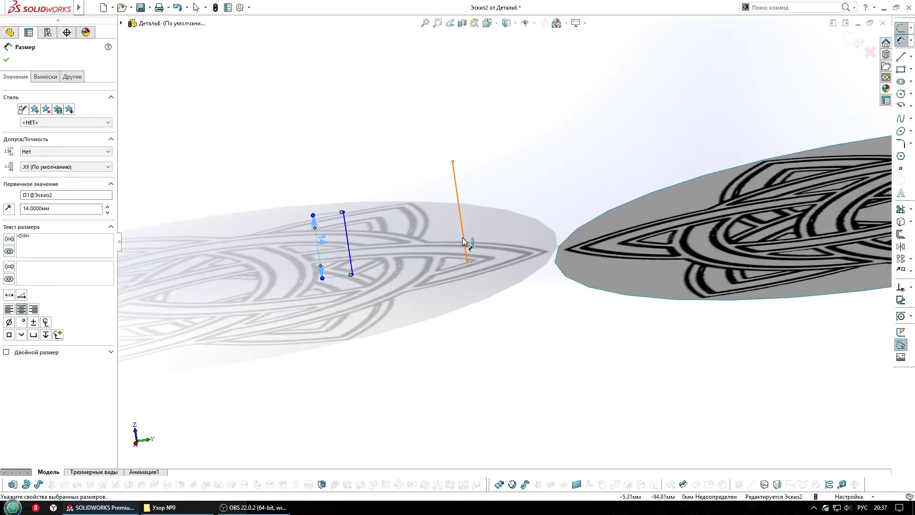
# Enter a 15 mm distance and set the lower endpoint's X coordinate to 0
pyautogui.click(462, 238)
pyautogui.write('15')
pyautogui.press('Return')
pyautogui.press('Escape')
pyautogui.click(469, 260)
pyautogui.write('0')
pyautogui.press('Return')
# Drag the line endpoints onto the pattern's star tip and fix the point in place
pyautogui.moveTo(353, 275); pyautogui.dragTo(556, 247)
pyautogui.scroll(-5, 581, 251)
pyautogui.scroll(-3, 477, 238)
pyautogui.scroll(-2, 329, 263)
pyautogui.moveTo(329, 262); pyautogui.dragTo(266, 263)
pyautogui.scroll(3, 670, 205)
pyautogui.scroll(-1, 684, 250)
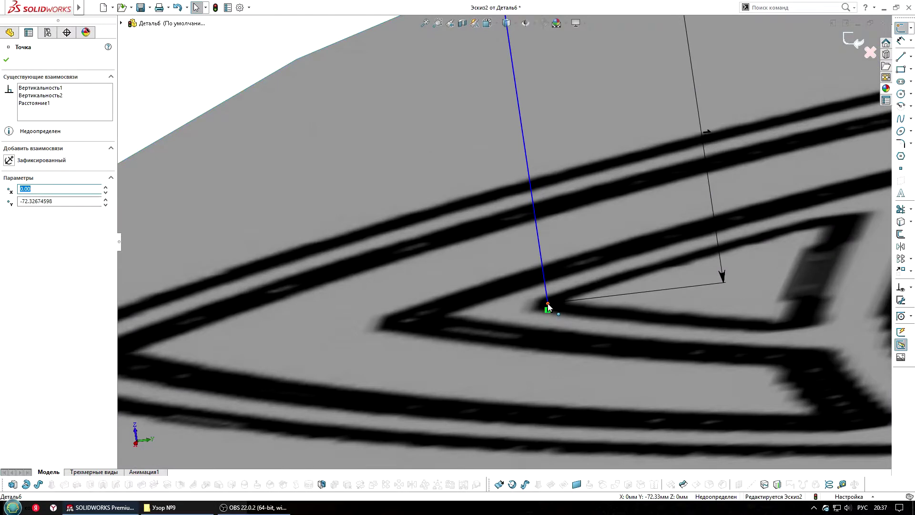
pyautogui.moveTo(548, 308); pyautogui.dragTo(543, 309)
pyautogui.scroll(3, 558, 323)
pyautogui.click(518, 265)
pyautogui.click(548, 237)
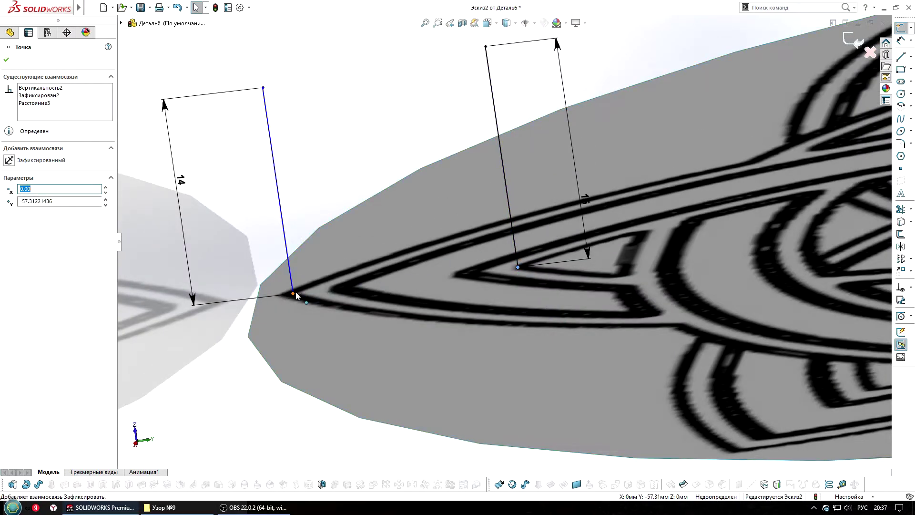
# Dimension the gap between the two lines as 15 mm
pyautogui.click(901, 40)
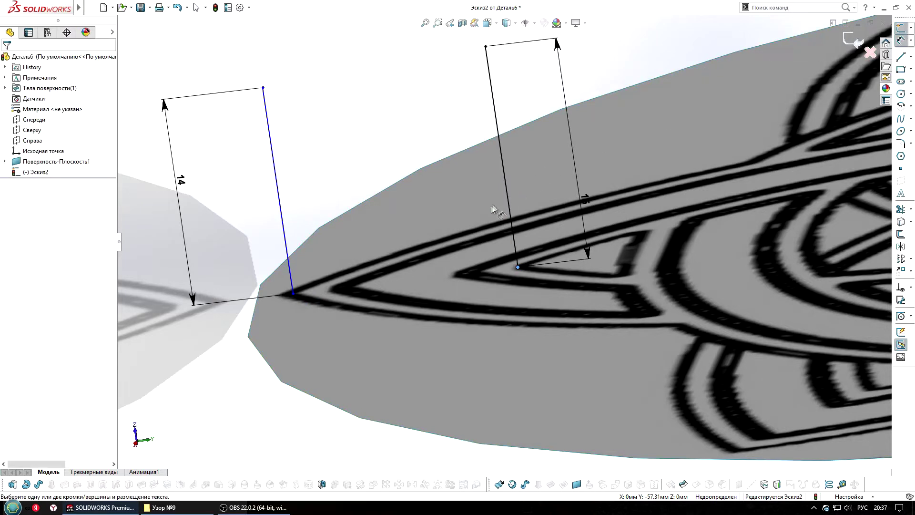
pyautogui.click(508, 205)
pyautogui.click(280, 208)
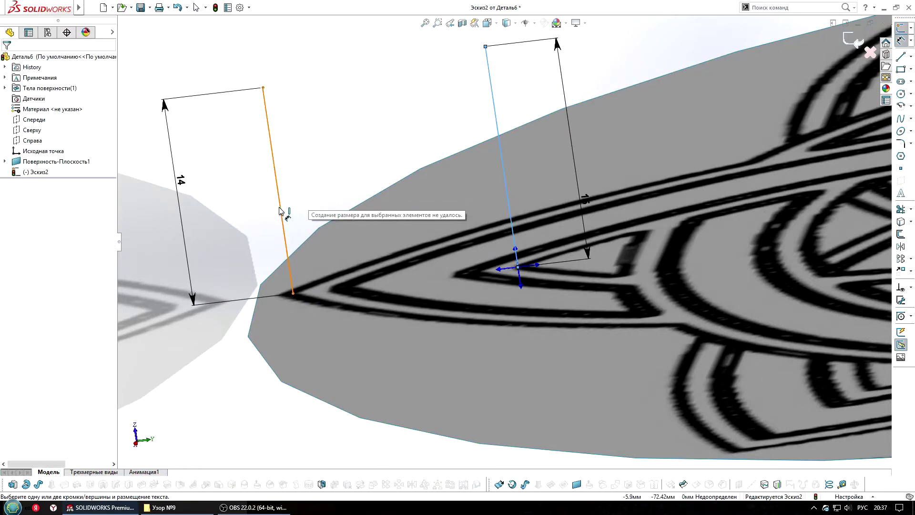
pyautogui.press('Escape')
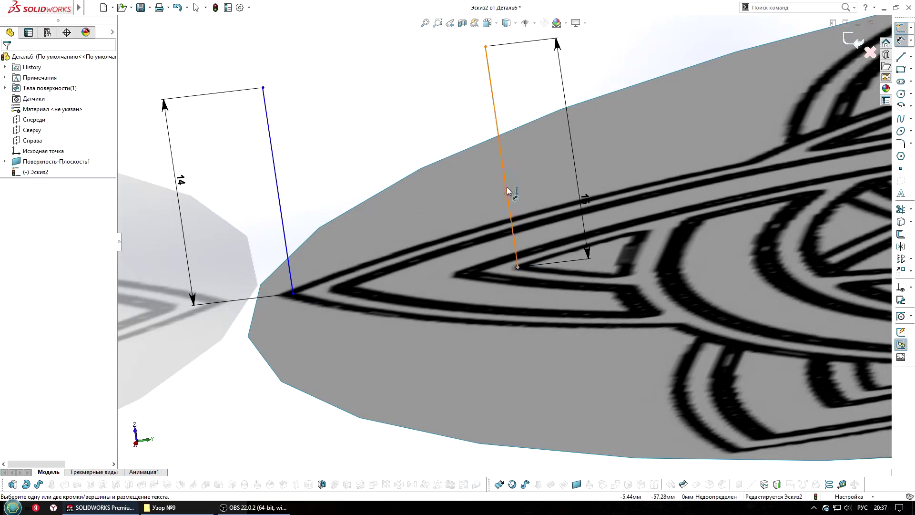
pyautogui.click(505, 191)
pyautogui.click(281, 205)
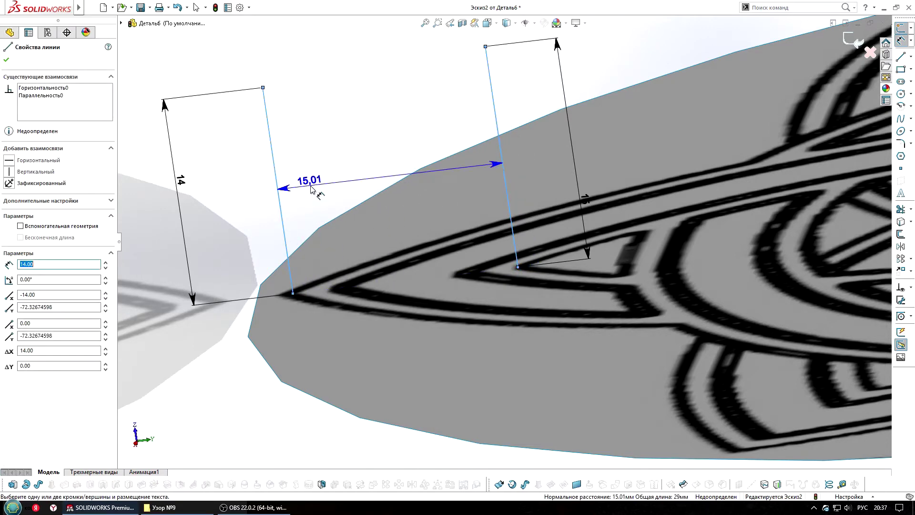
pyautogui.click(311, 189)
pyautogui.write('15')
pyautogui.press('Return')
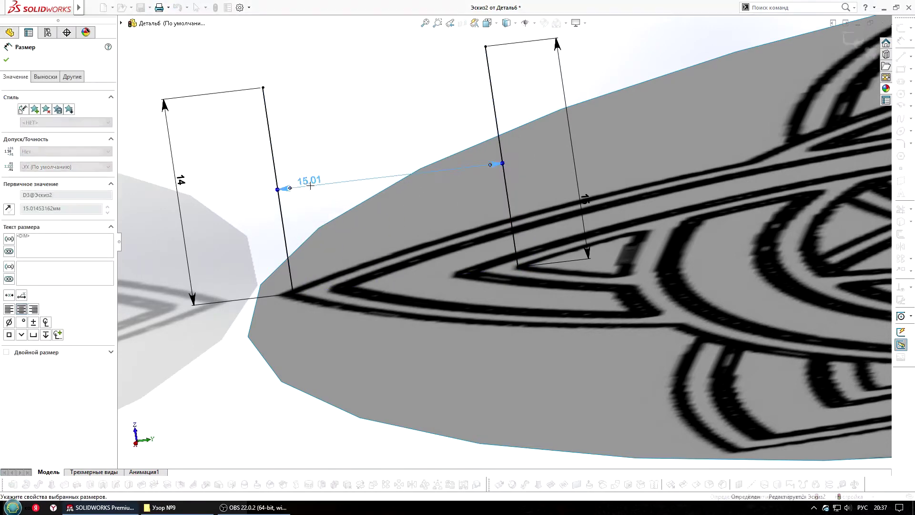
pyautogui.scroll(2, 441, 240)
pyautogui.moveTo(422, 196); pyautogui.dragTo(813, 66, button='middle')
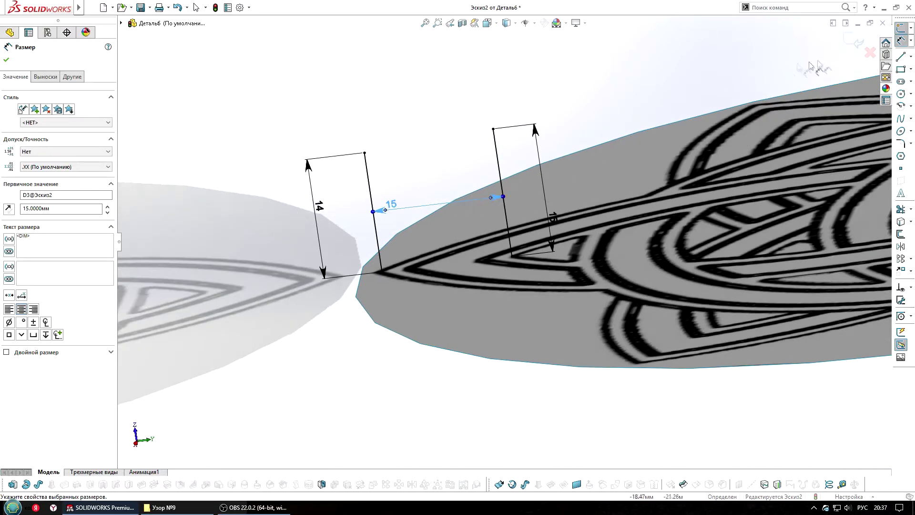
pyautogui.click(901, 118)
pyautogui.scroll(-3, 470, 145)
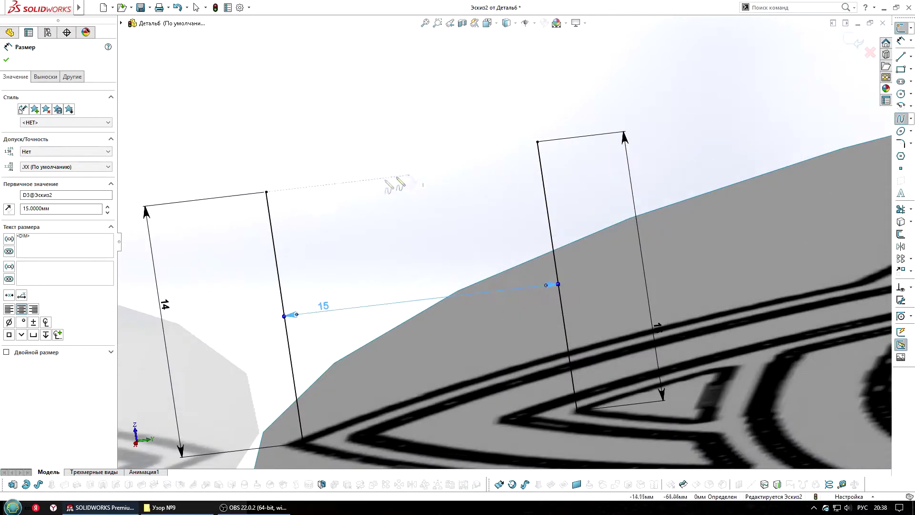
# Draw a spline across the two top corners and bend it upward into an arch
pyautogui.click(267, 192)
pyautogui.doubleClick(538, 142)
pyautogui.press('Escape')
pyautogui.click(382, 172)
pyautogui.moveTo(338, 174); pyautogui.dragTo(344, 131)
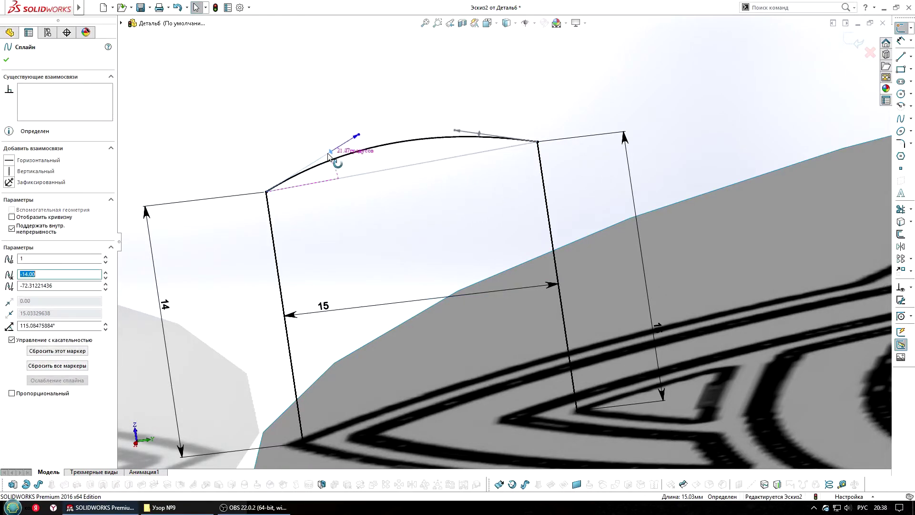
pyautogui.scroll(5, 526, 206)
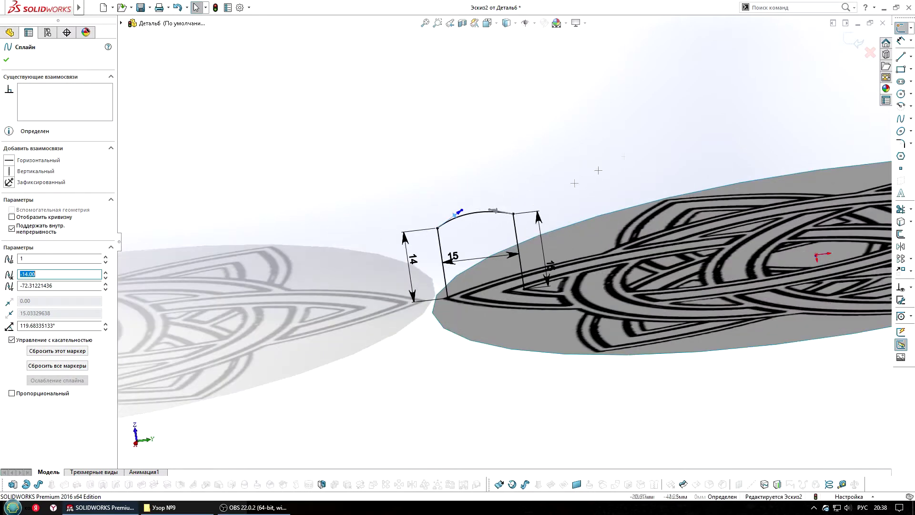
# Close the profile with a bottom line and make Поверхность-Плоскость2 from it
pyautogui.click(901, 56)
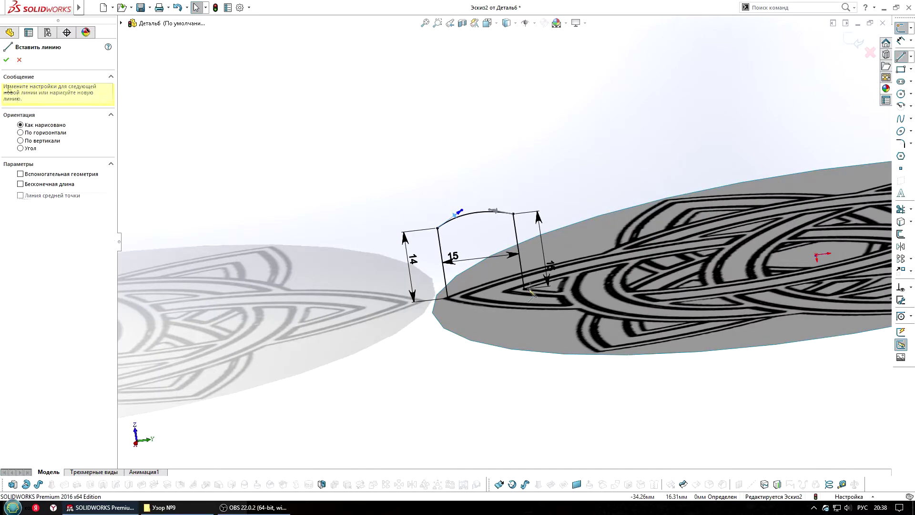
pyautogui.scroll(-3, 527, 304)
pyautogui.moveTo(388, 293); pyautogui.dragTo(522, 277)
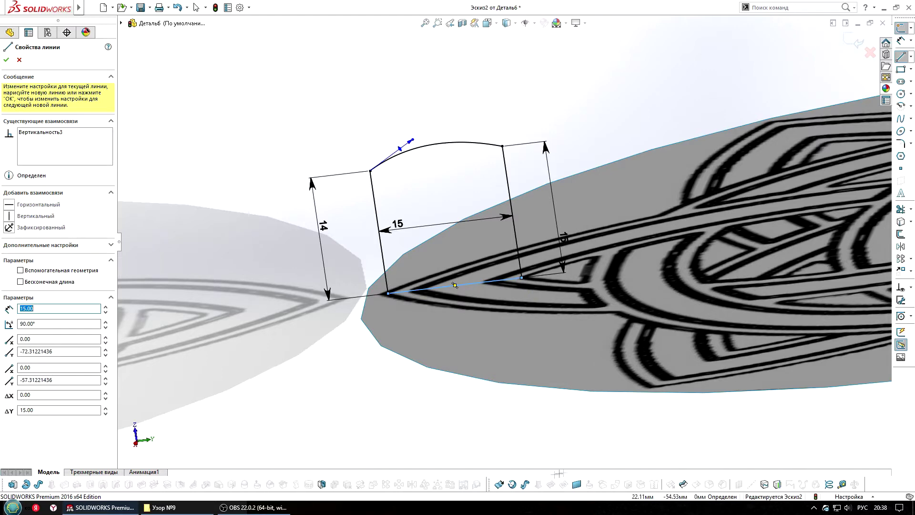
pyautogui.click(577, 484)
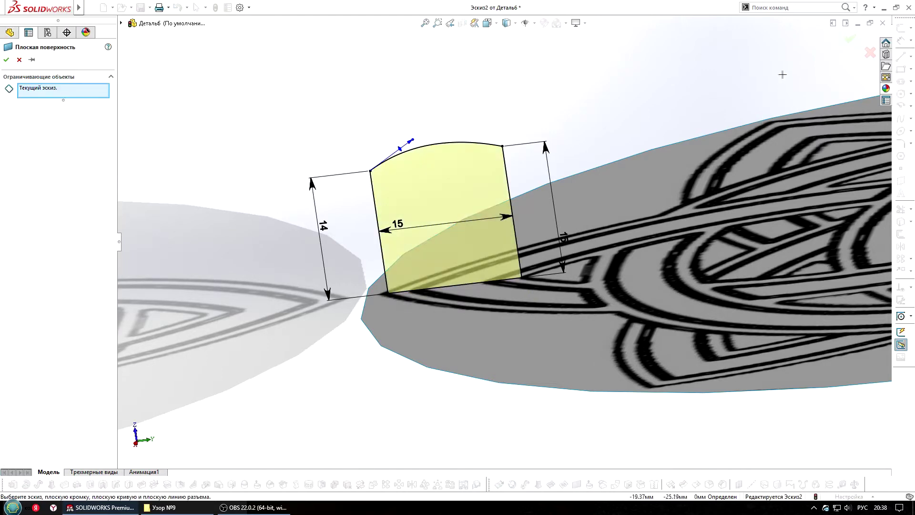
pyautogui.click(846, 39)
pyautogui.moveTo(547, 331)
pyautogui.mouseDown(button='middle')
pyautogui.moveTo(606, 217)
pyautogui.moveTo(674, 216)
pyautogui.mouseUp(button='middle')
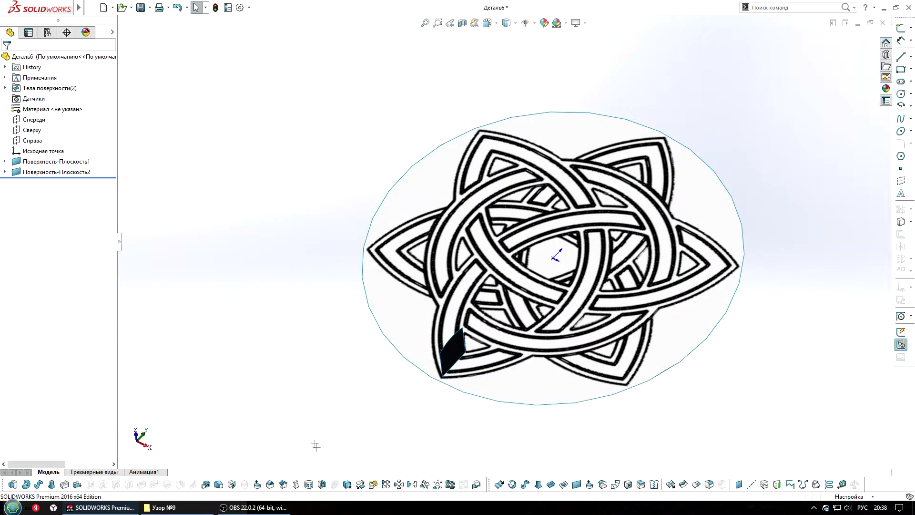
# Circular-pattern the Поверхность-Плоскость2 body about the disc rim at 120° with 2 instances
pyautogui.click(399, 484)
pyautogui.write('120')
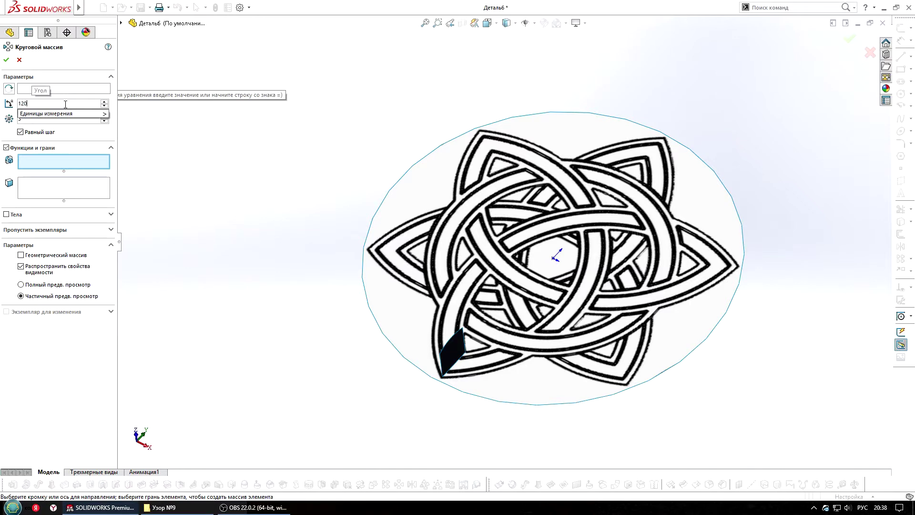
pyautogui.press('Return')
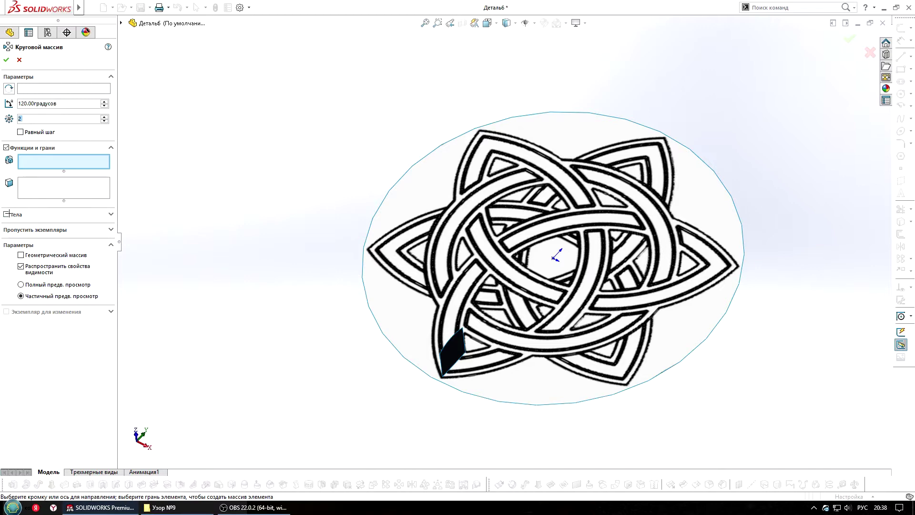
pyautogui.click(7, 214)
pyautogui.click(450, 347)
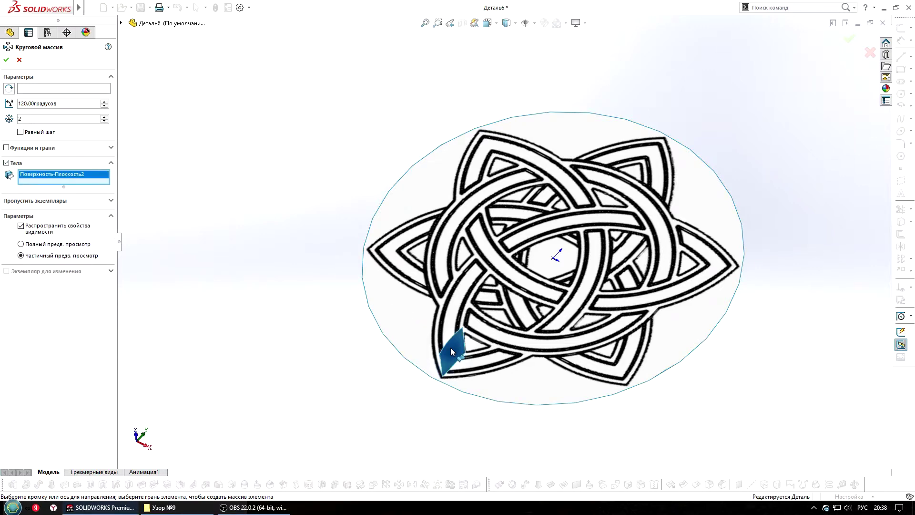
pyautogui.moveTo(451, 348); pyautogui.dragTo(443, 333, button='middle')
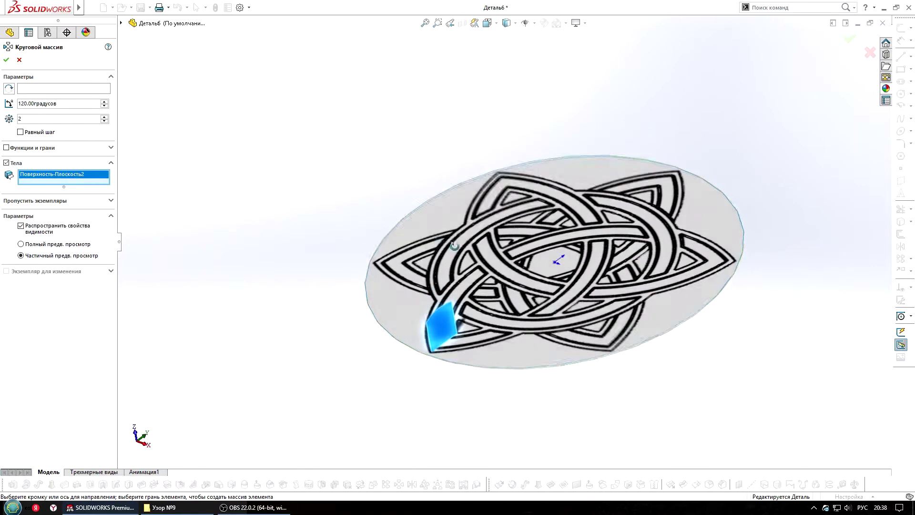
pyautogui.click(76, 89)
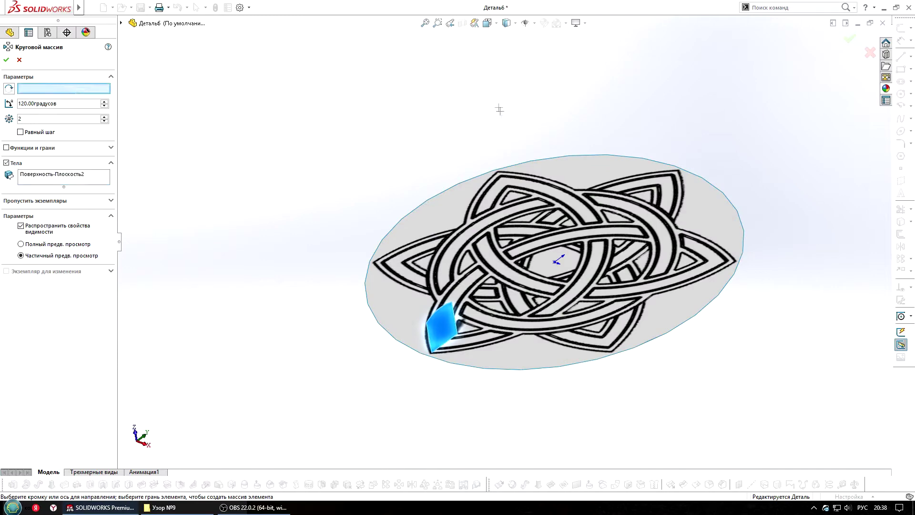
pyautogui.click(536, 158)
pyautogui.hotkey('ctrl', '1')
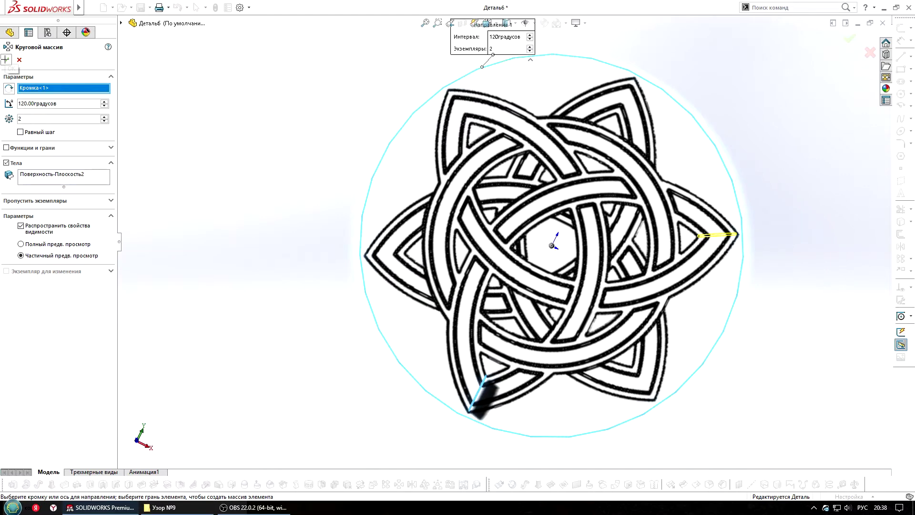
pyautogui.click(6, 60)
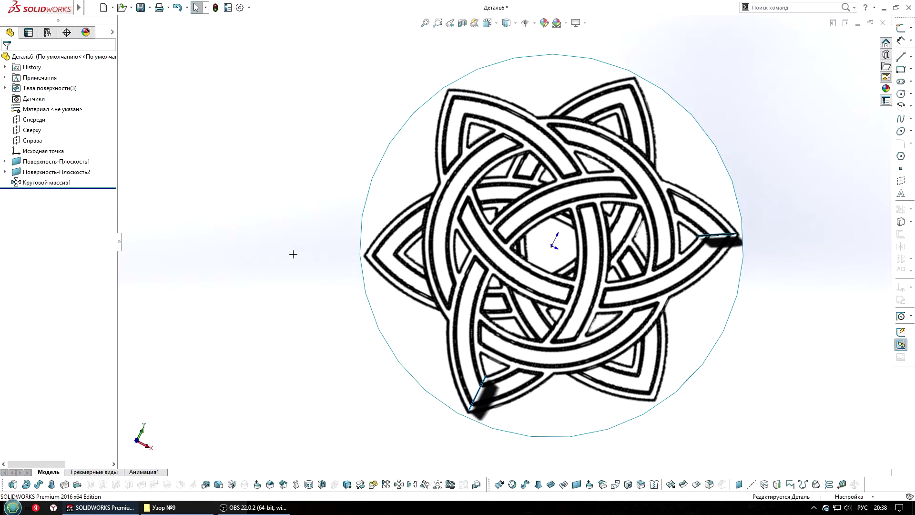
pyautogui.moveTo(498, 333); pyautogui.dragTo(539, 206, button='middle')
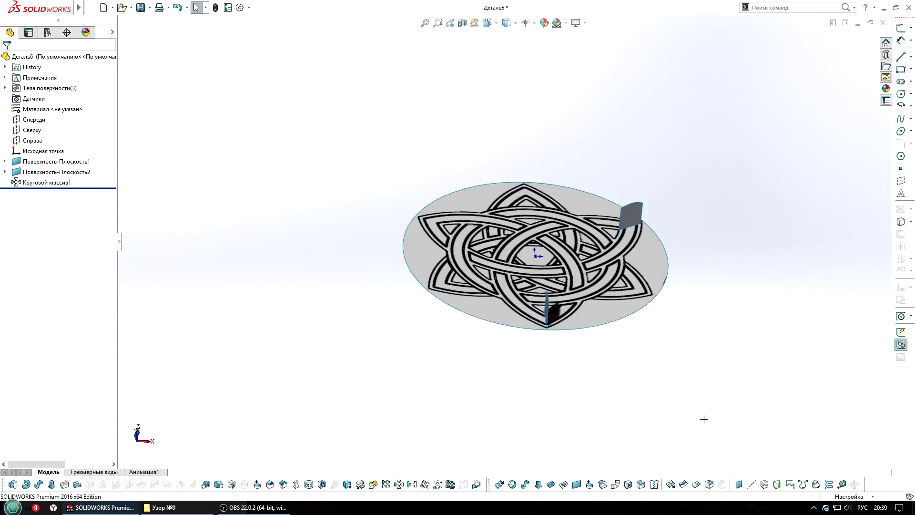
# Orbit toward the disc and start a new 3D sketch
pyautogui.scroll(-3, 601, 236)
pyautogui.moveTo(596, 236)
pyautogui.mouseDown(button='middle')
pyautogui.moveTo(576, 397)
pyautogui.moveTo(575, 343)
pyautogui.mouseUp(button='middle')
pyautogui.click(909, 27)
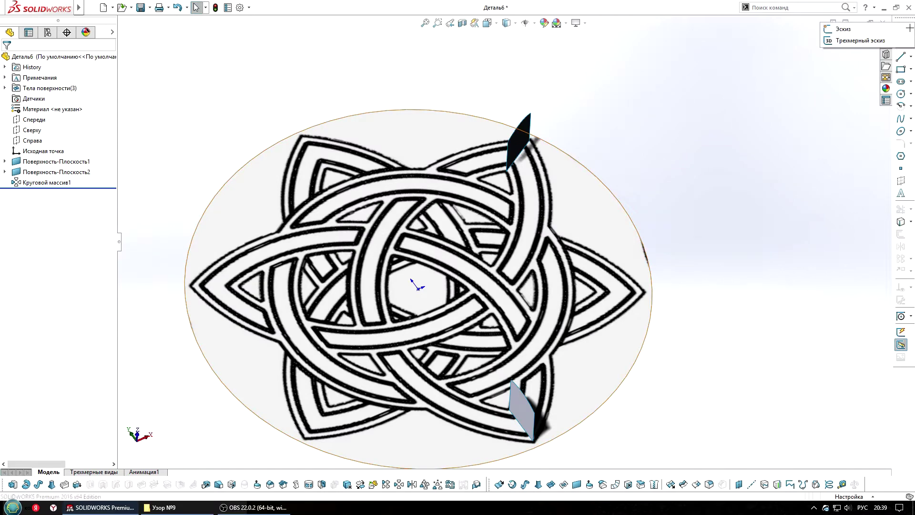
pyautogui.click(877, 41)
pyautogui.scroll(5, 639, 212)
pyautogui.moveTo(639, 213); pyautogui.dragTo(580, 265, button='middle')
pyautogui.scroll(-4, 496, 159)
pyautogui.scroll(-1, 498, 134)
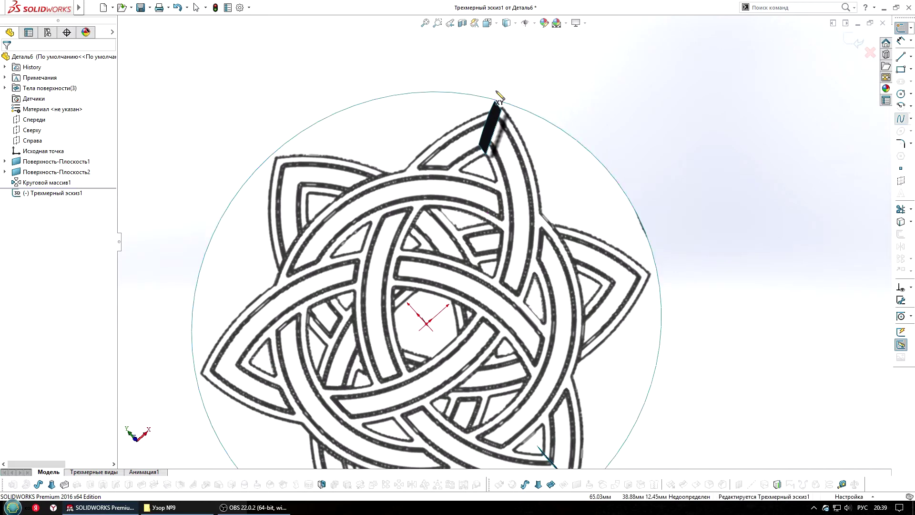
# Draw a spline from the upper-right surface piece down to the bottom piece
pyautogui.click(495, 102)
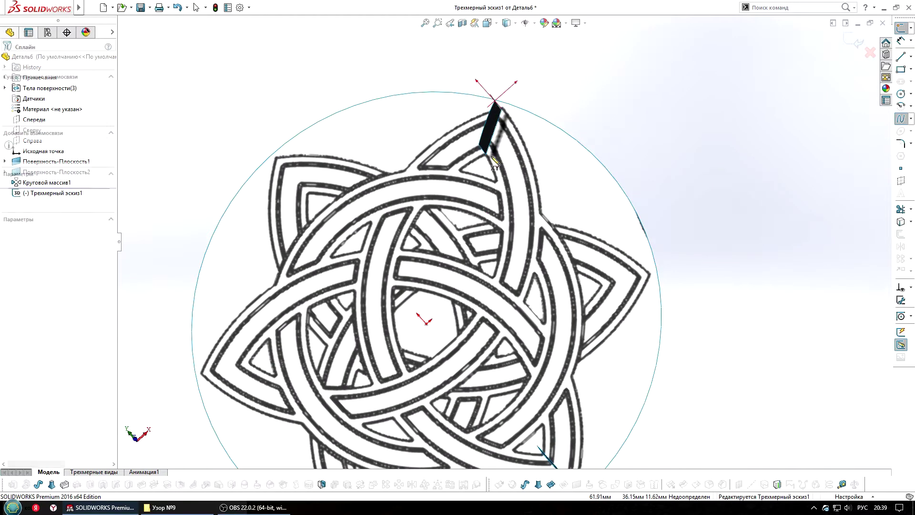
pyautogui.moveTo(490, 92); pyautogui.dragTo(465, 162, button='middle')
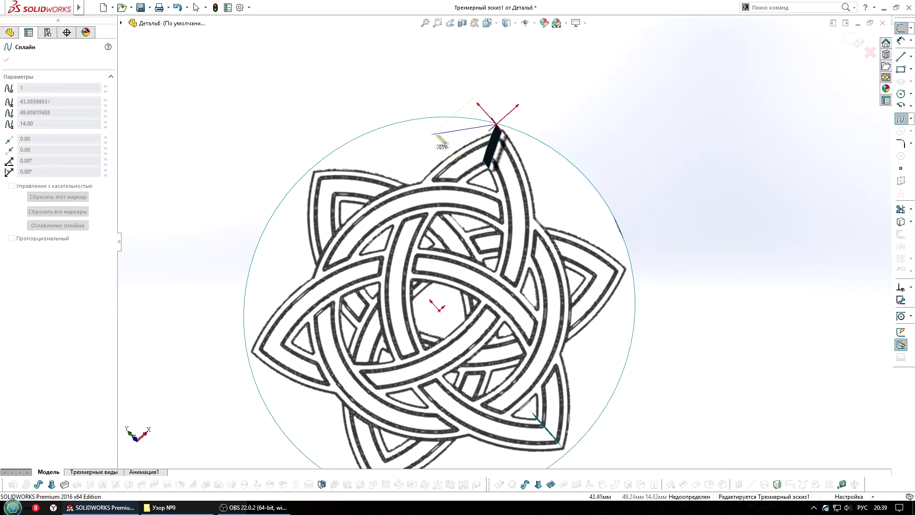
pyautogui.hotkey('ctrl', '1')
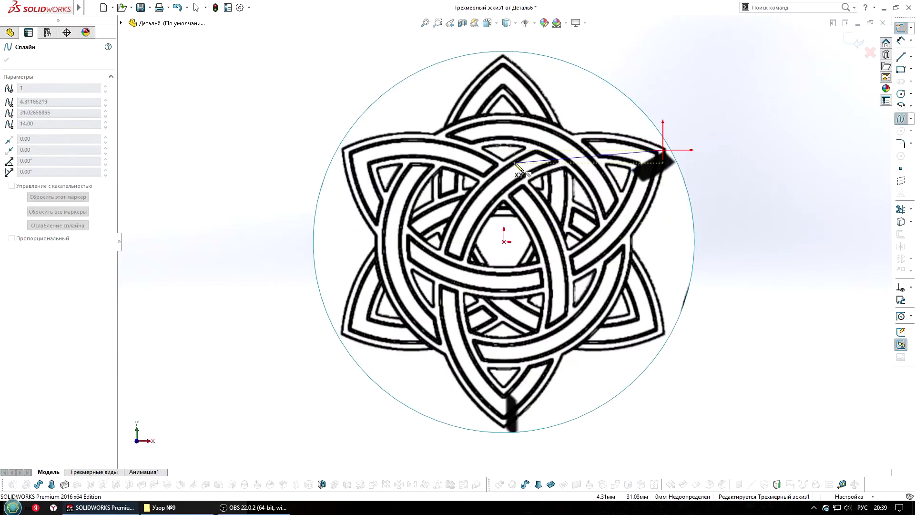
pyautogui.scroll(-3, 529, 162)
pyautogui.click(528, 155)
pyautogui.scroll(3, 432, 251)
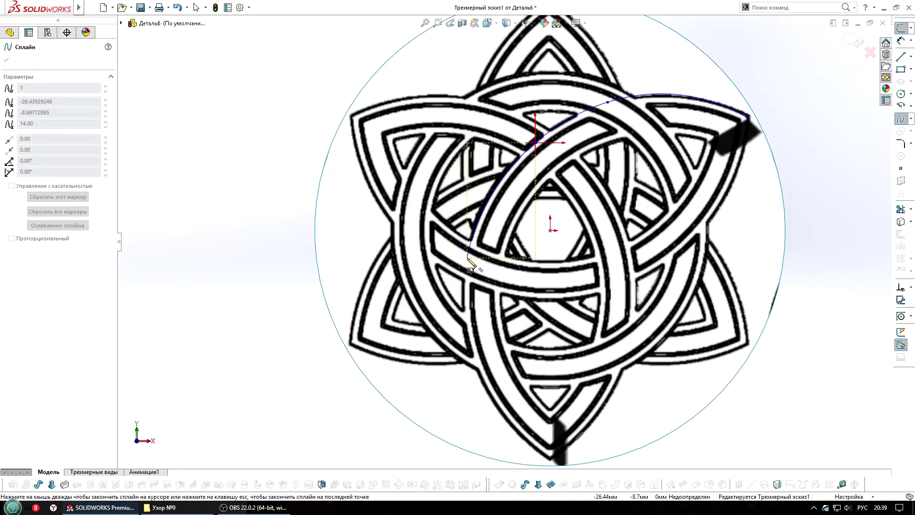
pyautogui.scroll(-3, 472, 351)
pyautogui.scroll(-3, 563, 325)
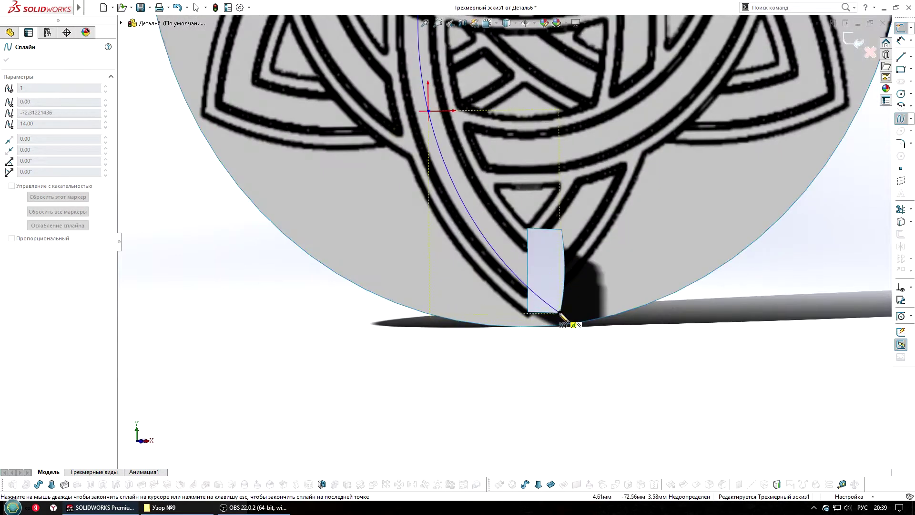
pyautogui.doubleClick(561, 314)
pyautogui.moveTo(715, 198)
pyautogui.mouseDown(button='middle')
pyautogui.moveTo(417, 315)
pyautogui.moveTo(369, 266)
pyautogui.mouseUp(button='middle')
# Draw a second spline from the upper-right piece to the bottom piece along the band
pyautogui.click(390, 329)
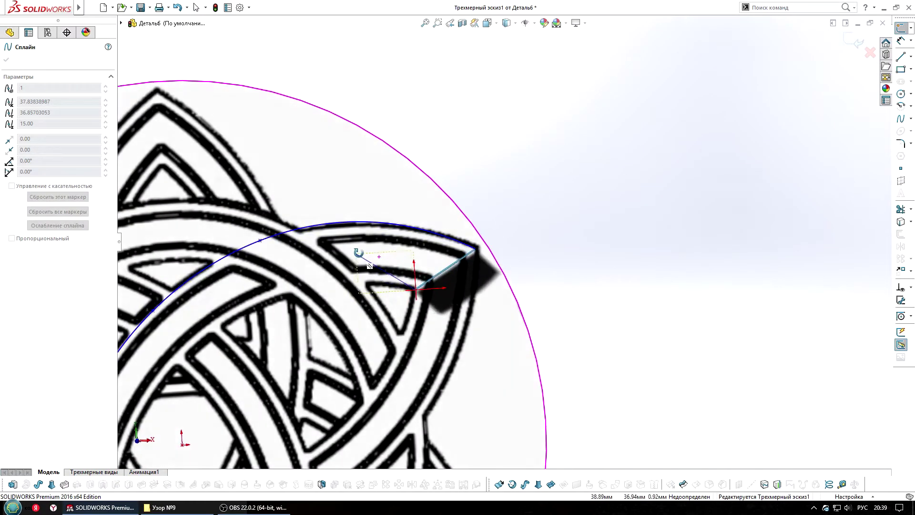
pyautogui.scroll(3, 369, 266)
pyautogui.scroll(-2, 482, 287)
pyautogui.moveTo(477, 267); pyautogui.dragTo(482, 286, button='middle')
pyautogui.scroll(-2, 483, 287)
pyautogui.scroll(-2, 501, 276)
pyautogui.scroll(-2, 535, 265)
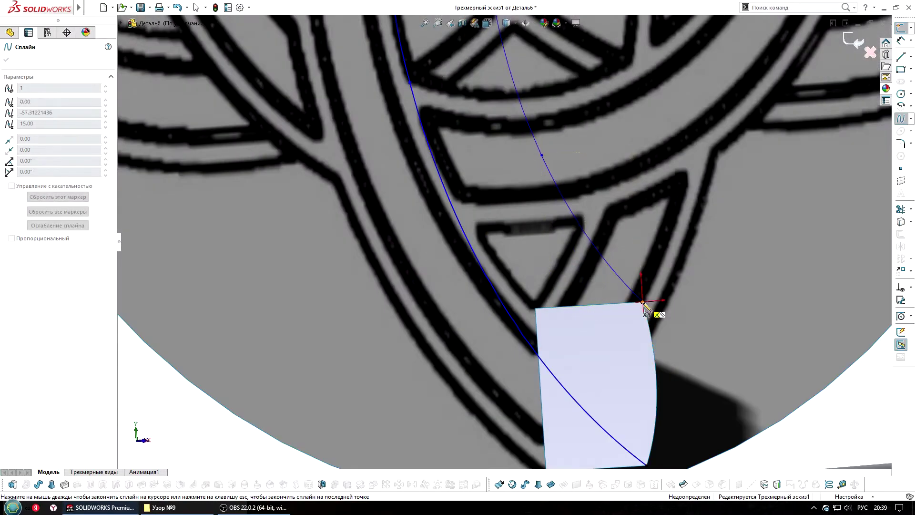
pyautogui.press('Escape')
pyautogui.scroll(5, 643, 303)
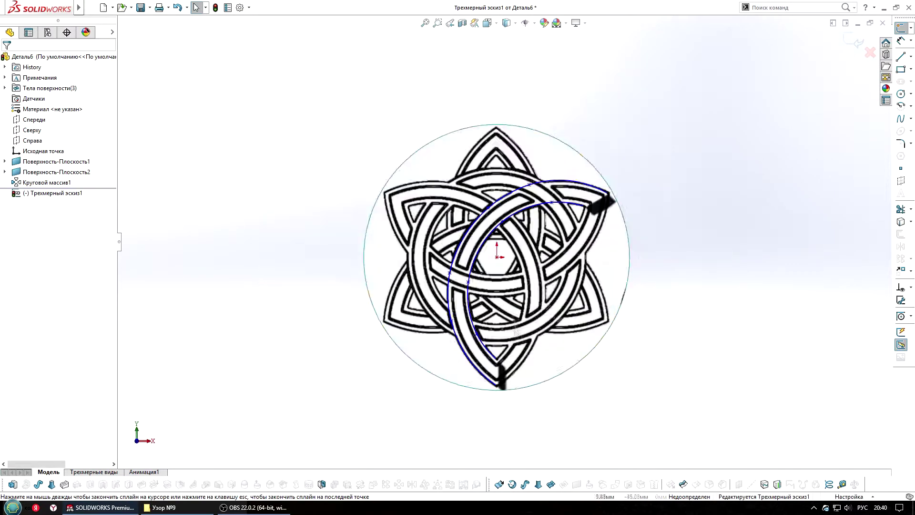
pyautogui.scroll(-3, 427, 334)
pyautogui.scroll(-2, 419, 91)
# Select points along the upper and lower splines and edit their heights to 14 and 15
pyautogui.scroll(2, 419, 167)
pyautogui.scroll(-3, 618, 118)
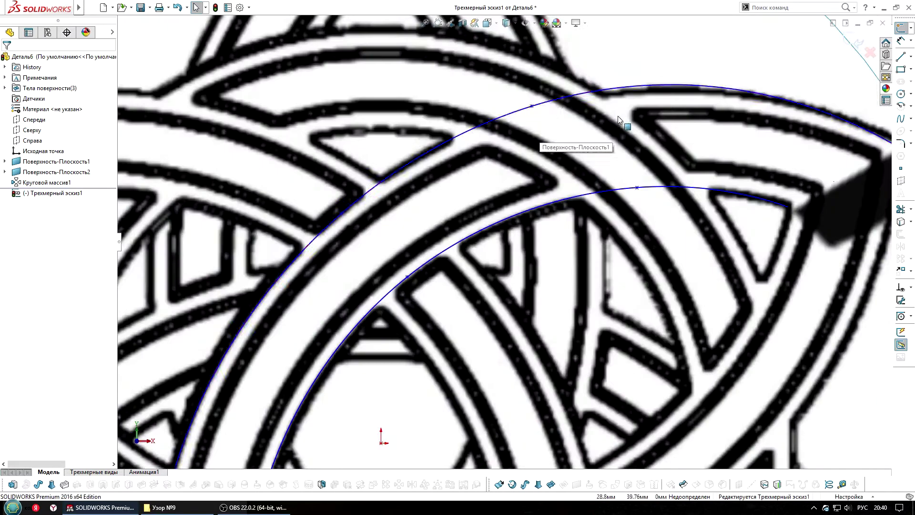
pyautogui.click(533, 107)
pyautogui.scroll(2, 533, 107)
pyautogui.scroll(-3, 438, 91)
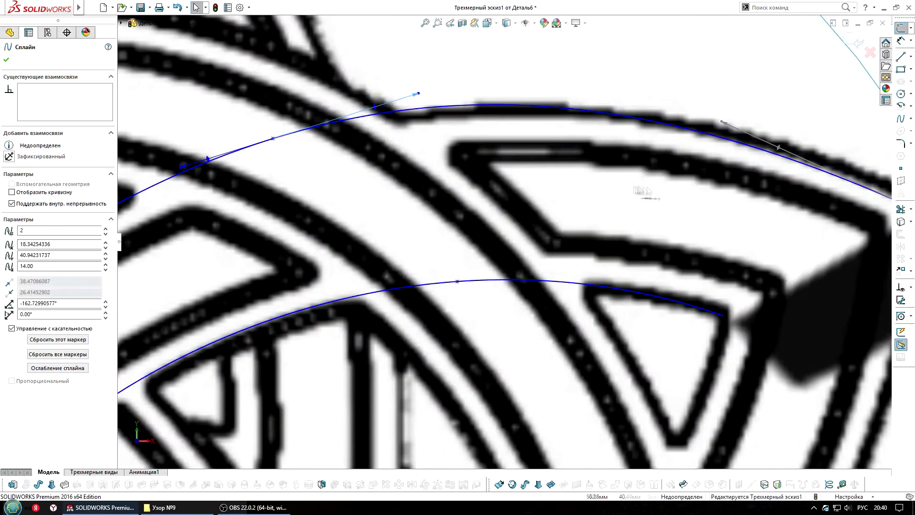
pyautogui.scroll(-2, 619, 191)
pyautogui.click(701, 333)
pyautogui.scroll(2, 377, 285)
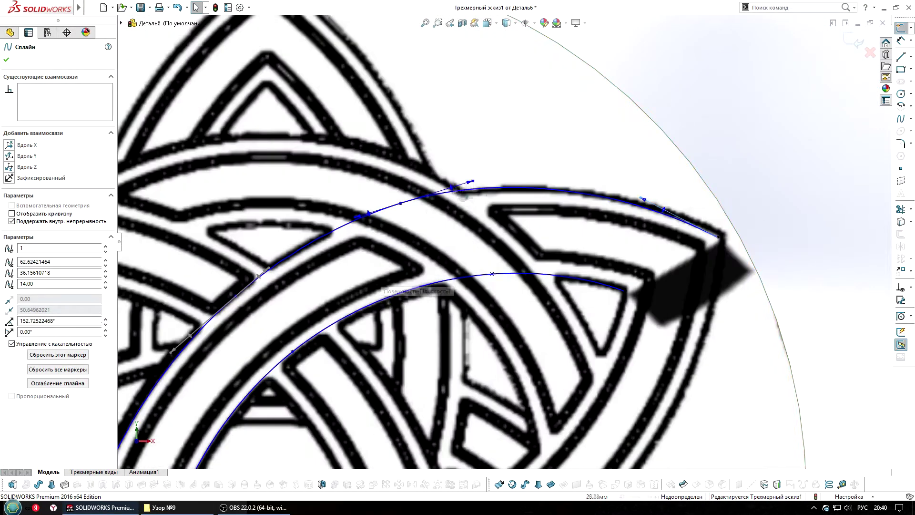
pyautogui.scroll(-2, 424, 205)
pyautogui.click(430, 211)
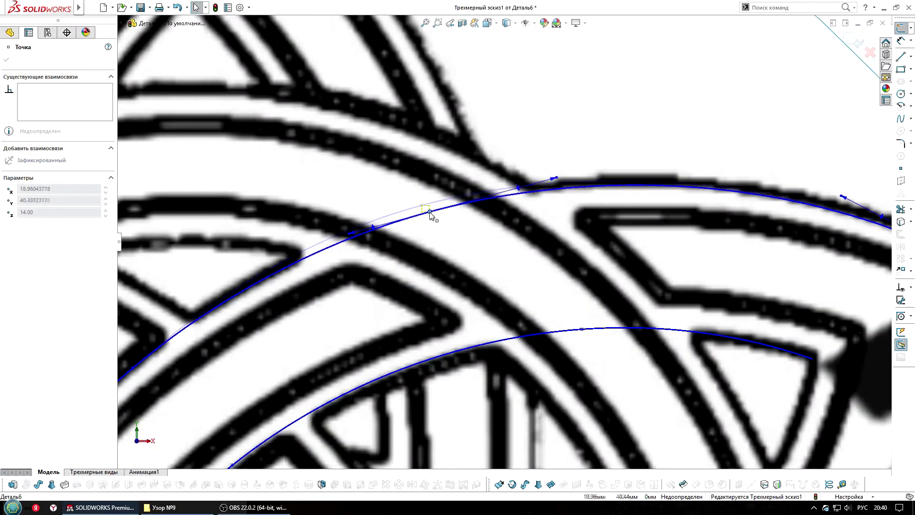
pyautogui.scroll(3, 431, 215)
pyautogui.scroll(-3, 592, 310)
pyautogui.click(580, 277)
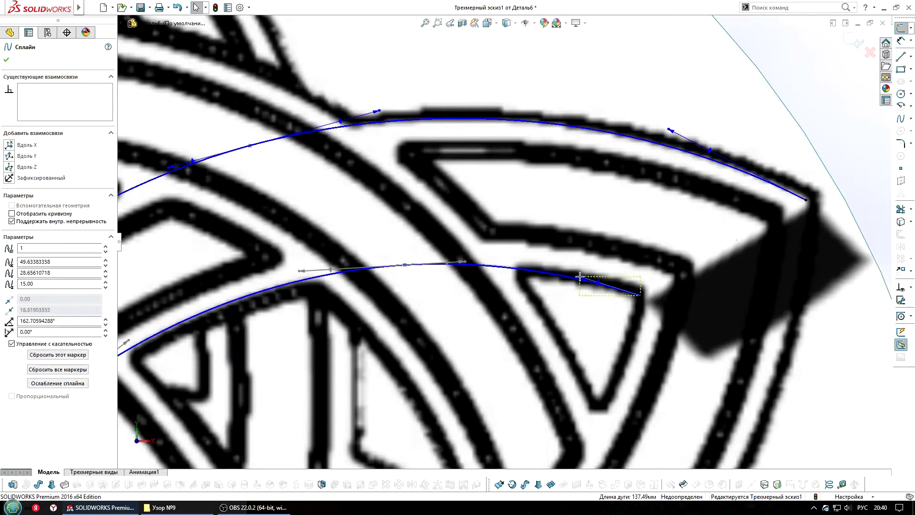
pyautogui.scroll(5, 582, 272)
pyautogui.scroll(-5, 497, 248)
pyautogui.click(466, 286)
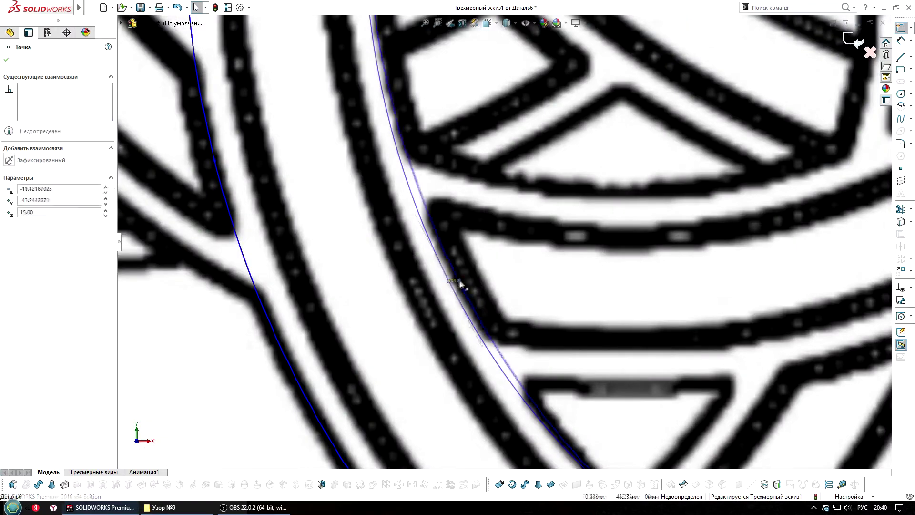
pyautogui.scroll(3, 498, 253)
pyautogui.scroll(-3, 498, 251)
pyautogui.click(455, 261)
# Rotate the view flat onto the knot and set a spline point's height to 10
pyautogui.scroll(-3, 563, 124)
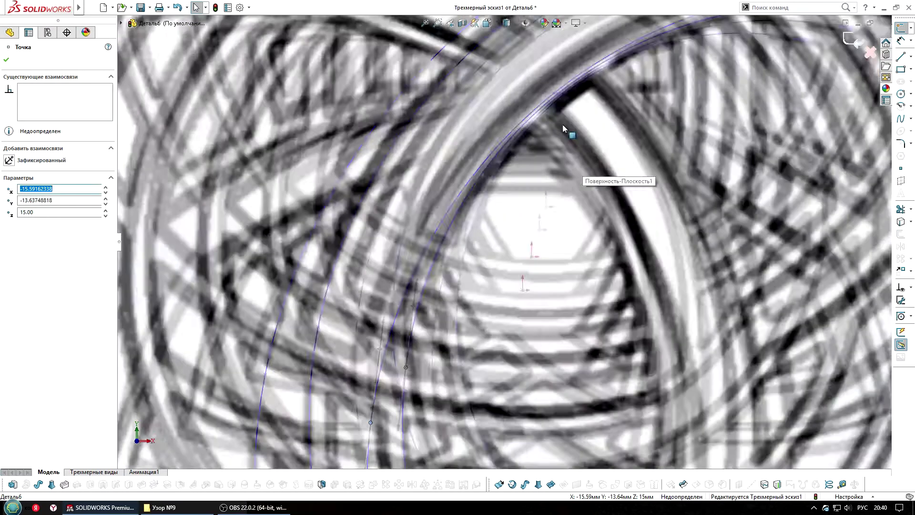
pyautogui.scroll(-2, 560, 116)
pyautogui.scroll(3, 658, 189)
pyautogui.scroll(-3, 640, 180)
pyautogui.moveTo(640, 180); pyautogui.dragTo(639, 169)
pyautogui.scroll(5, 639, 170)
pyautogui.moveTo(638, 169); pyautogui.dragTo(428, 259, button='middle')
pyautogui.scroll(-4, 428, 253)
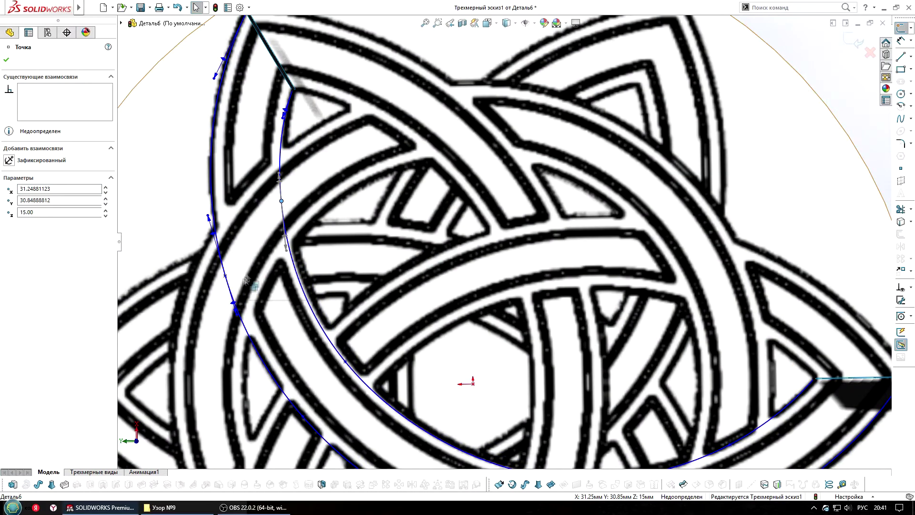
pyautogui.click(226, 276)
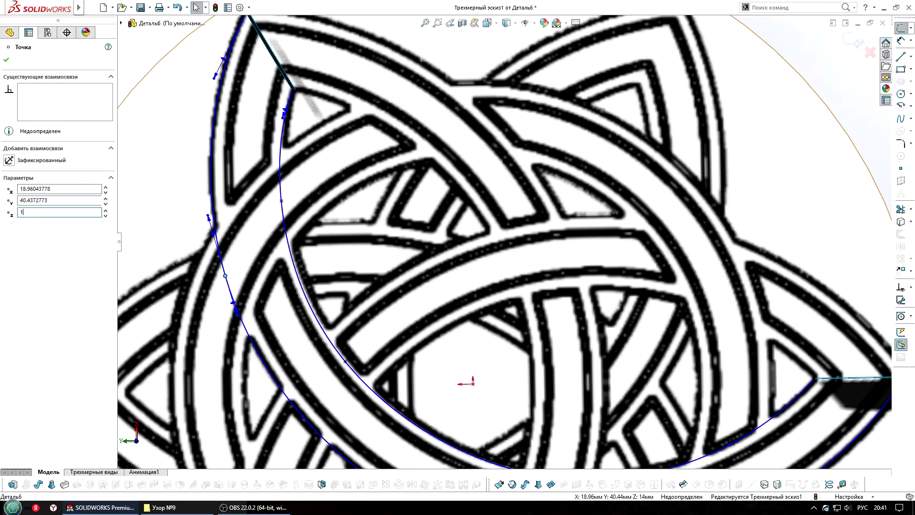
pyautogui.write('0.00')
pyautogui.press('Return')
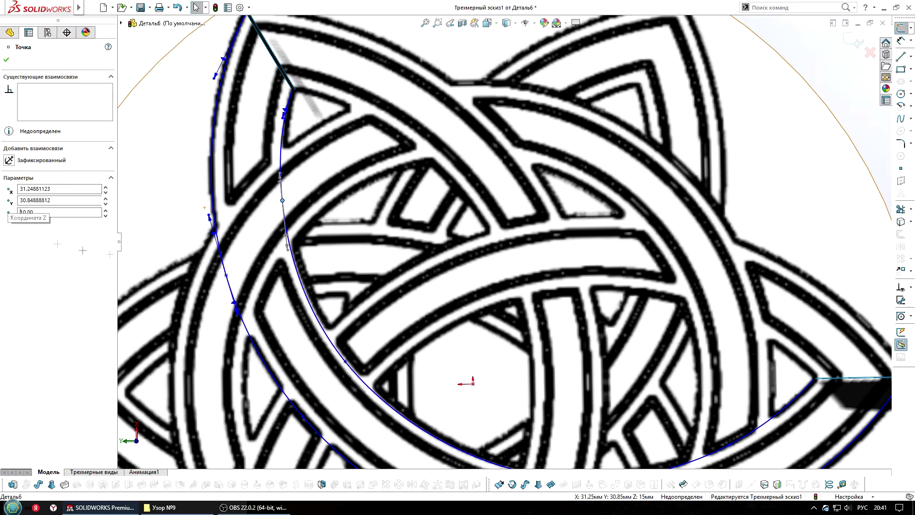
pyautogui.press('f')
# Check the heights of further spline points along the lower curve
pyautogui.scroll(-3, 436, 261)
pyautogui.click(416, 265)
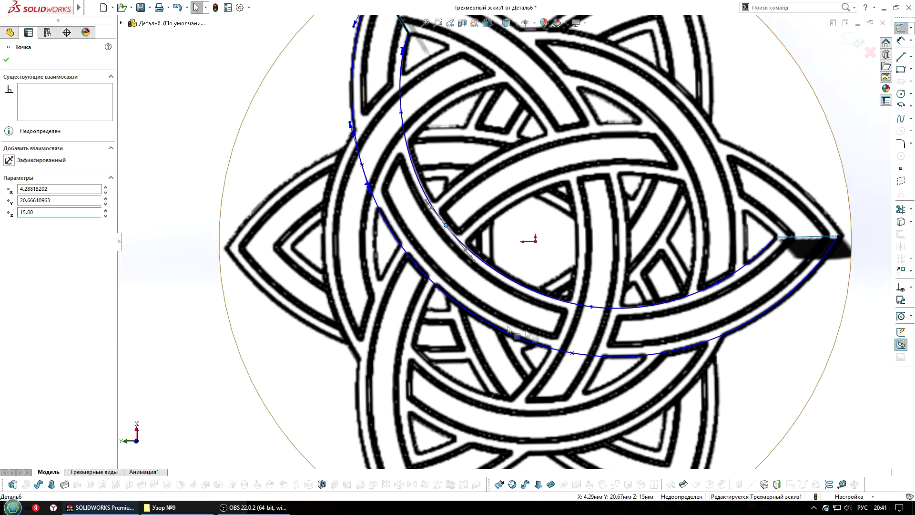
pyautogui.click(572, 354)
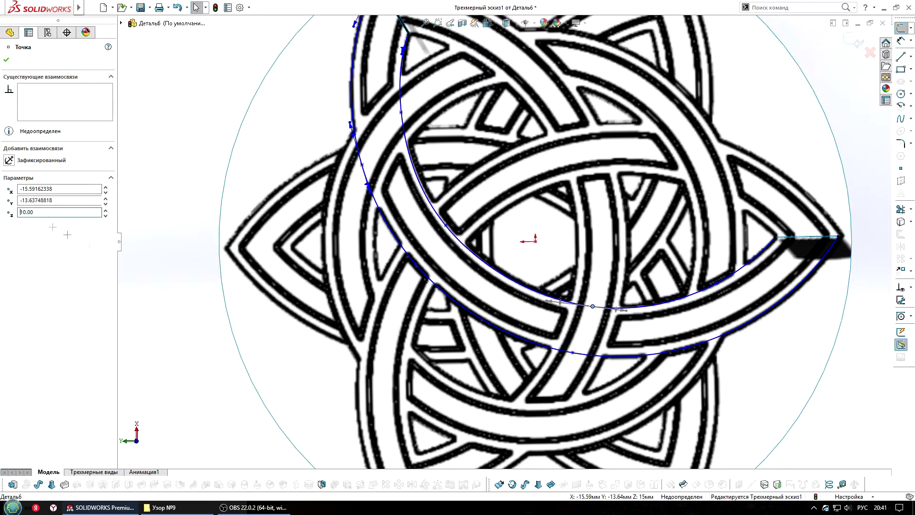
pyautogui.click(716, 283)
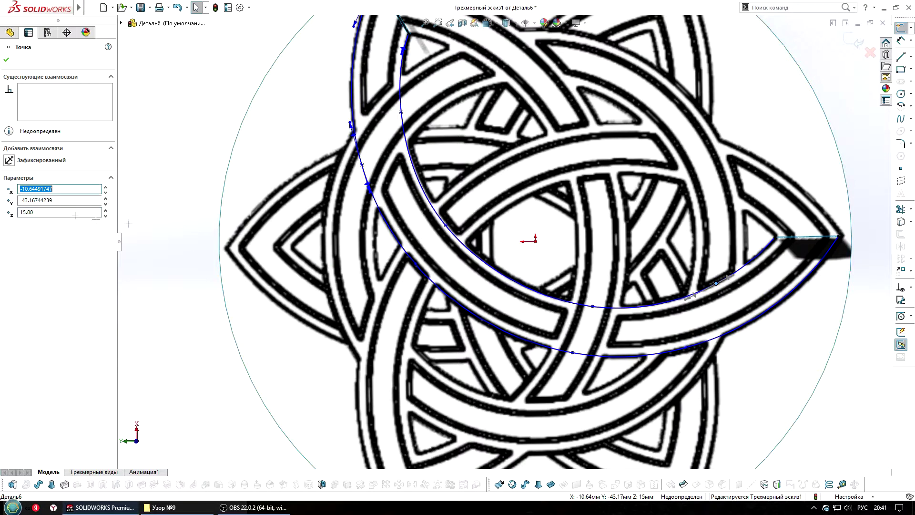
pyautogui.click(686, 347)
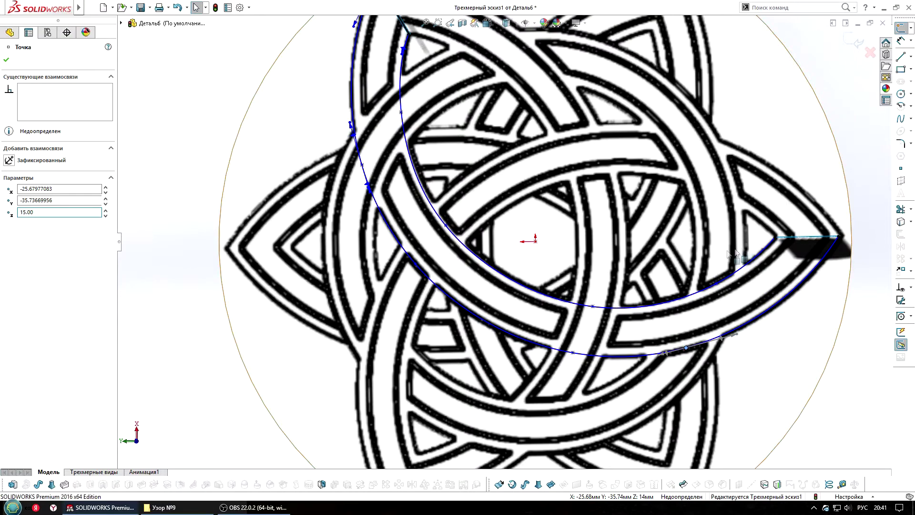
pyautogui.scroll(5, 734, 255)
pyautogui.moveTo(734, 255)
pyautogui.mouseDown(button='middle')
pyautogui.moveTo(613, 16)
pyautogui.moveTo(640, 166)
pyautogui.moveTo(618, 160)
pyautogui.mouseUp(button='middle')
# Drag the 3D spline's end tangent handles to bend it toward the upright end profiles
pyautogui.scroll(-5, 536, 291)
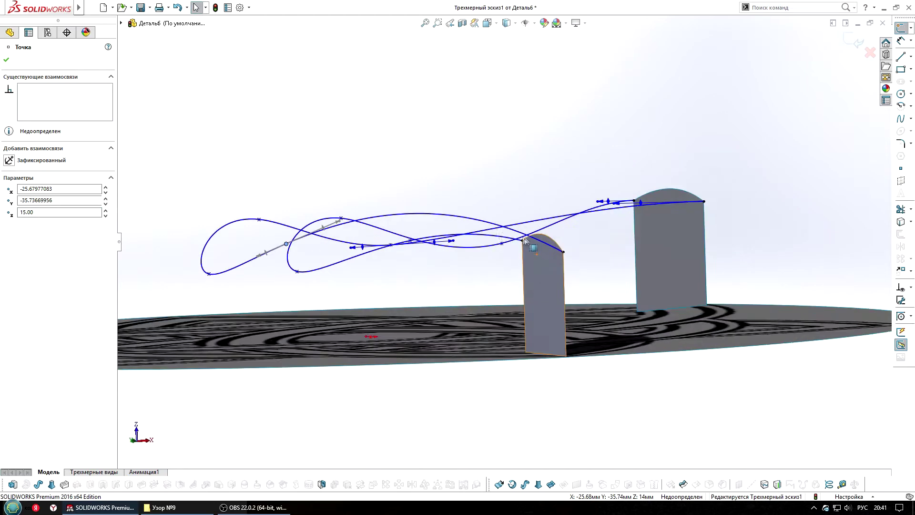
pyautogui.click(499, 229)
pyautogui.moveTo(500, 228); pyautogui.dragTo(488, 222, button='middle')
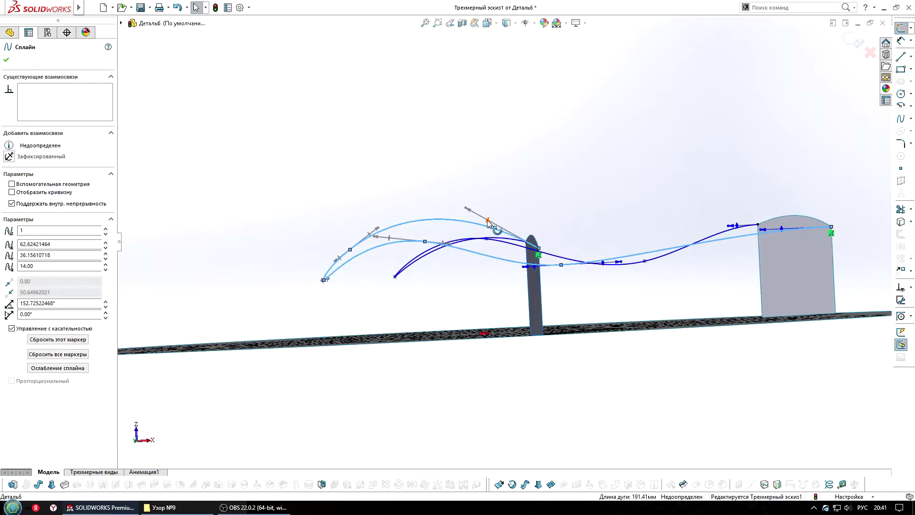
pyautogui.moveTo(488, 222); pyautogui.dragTo(487, 244)
pyautogui.moveTo(502, 253)
pyautogui.mouseDown(button='middle')
pyautogui.moveTo(493, 255)
pyautogui.moveTo(515, 243)
pyautogui.mouseUp(button='middle')
pyautogui.moveTo(510, 238); pyautogui.dragTo(511, 243)
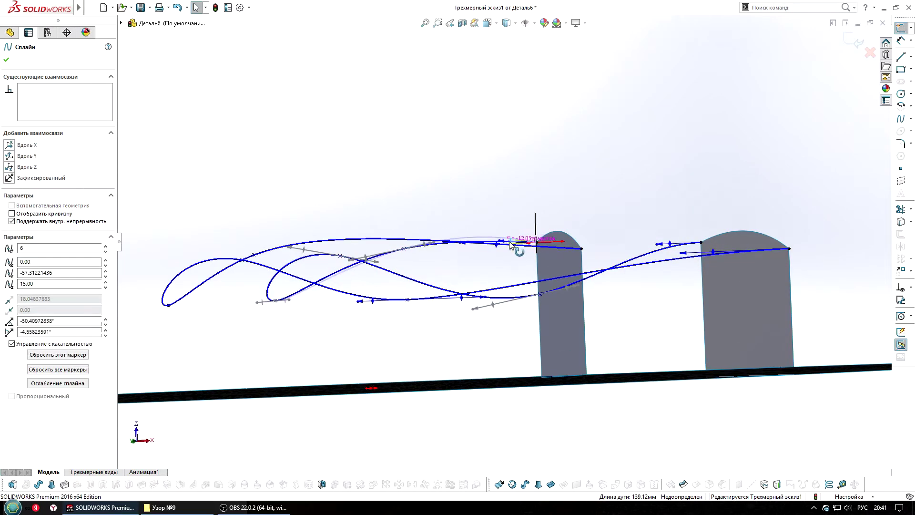
pyautogui.moveTo(511, 244)
pyautogui.mouseDown(button='middle')
pyautogui.moveTo(603, 256)
pyautogui.moveTo(397, 275)
pyautogui.mouseUp(button='middle')
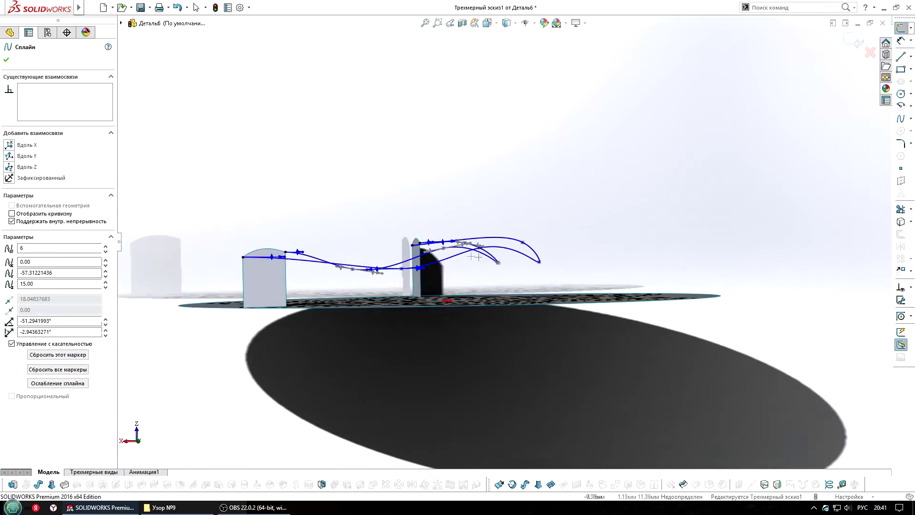
pyautogui.scroll(-5, 397, 275)
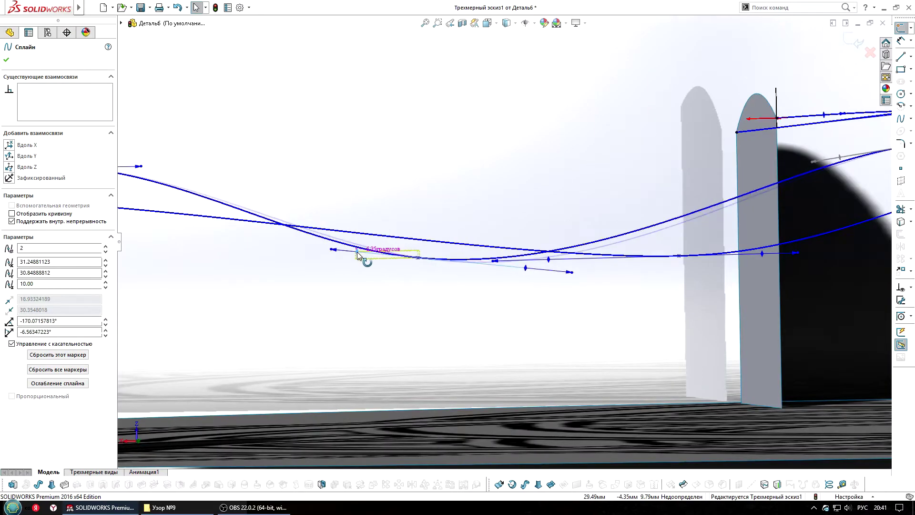
pyautogui.moveTo(361, 252)
pyautogui.mouseDown(button='middle')
pyautogui.moveTo(405, 254)
pyautogui.moveTo(377, 250)
pyautogui.moveTo(392, 246)
pyautogui.moveTo(339, 255)
pyautogui.moveTo(451, 241)
pyautogui.mouseUp(button='middle')
# Exit the 3D sketch and return to a top view of the disc
pyautogui.scroll(-3, 451, 242)
pyautogui.scroll(5, 451, 241)
pyautogui.moveTo(525, 239)
pyautogui.mouseDown(button='middle')
pyautogui.moveTo(519, 246)
pyautogui.moveTo(608, 234)
pyautogui.moveTo(572, 248)
pyautogui.moveTo(524, 200)
pyautogui.mouseUp(button='middle')
pyautogui.scroll(-3, 525, 201)
pyautogui.click(857, 43)
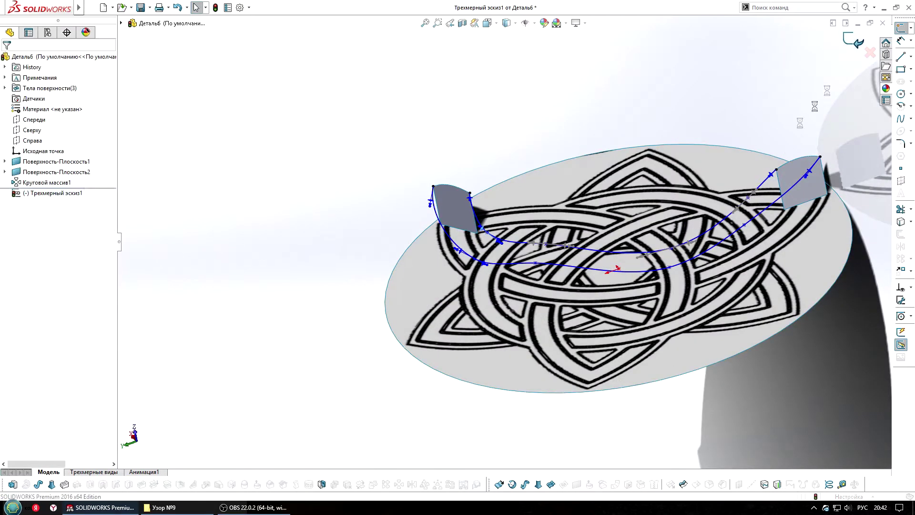
pyautogui.scroll(5, 620, 286)
pyautogui.moveTo(620, 286)
pyautogui.mouseDown(button='middle')
pyautogui.moveTo(653, 334)
pyautogui.moveTo(487, 297)
pyautogui.mouseUp(button='middle')
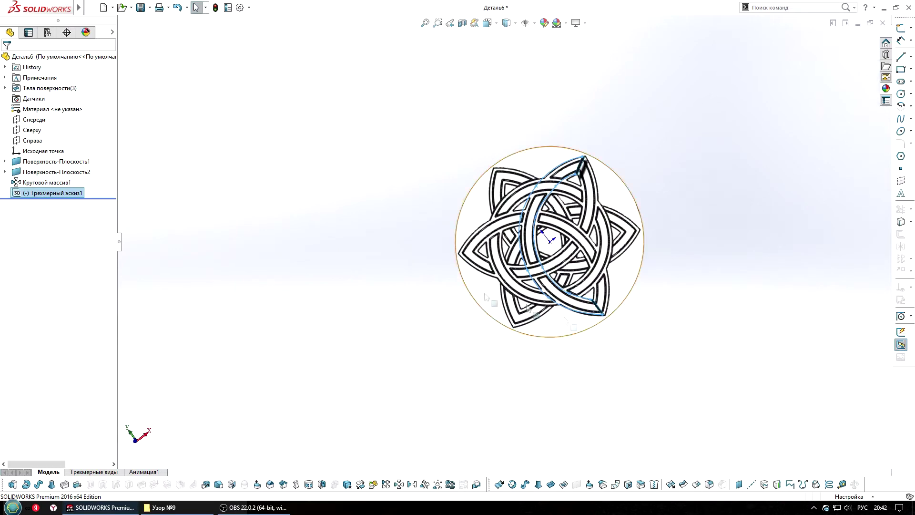
# Hide the Поверхность-Плоскость1 disc surface
pyautogui.click(63, 172)
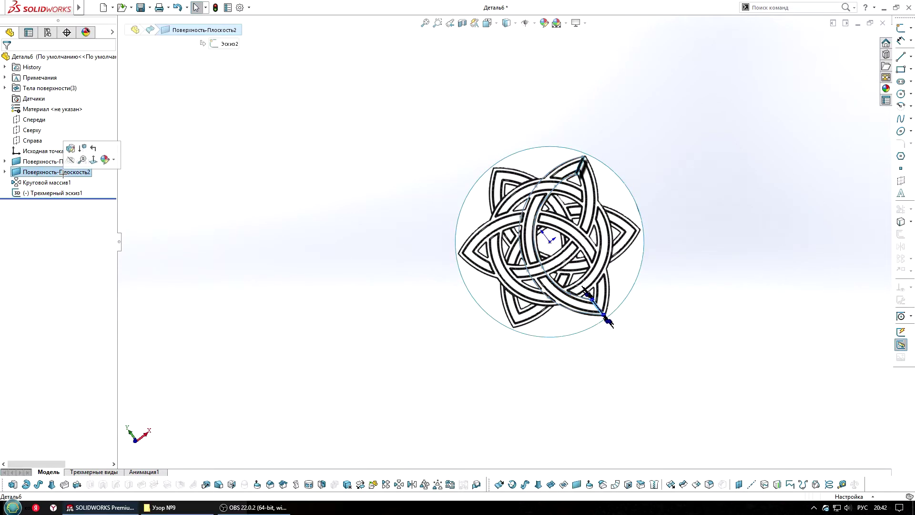
pyautogui.click(27, 163)
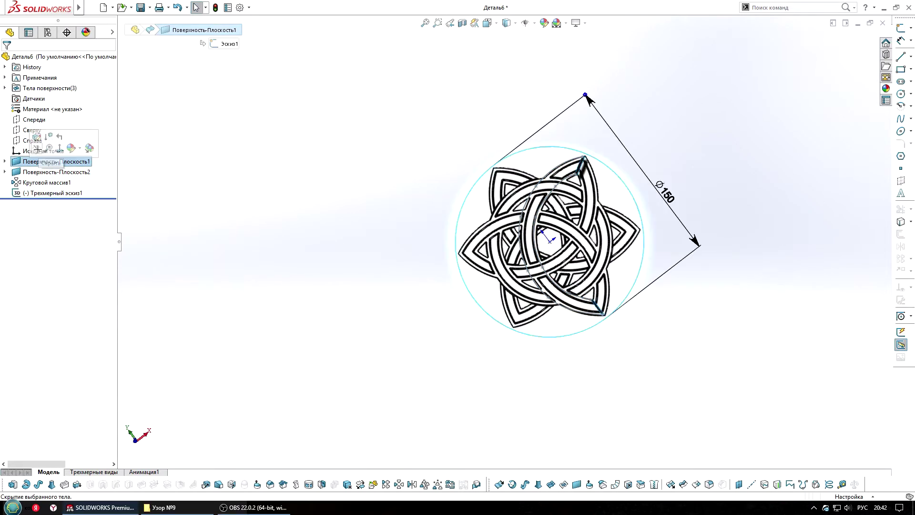
pyautogui.click(38, 148)
pyautogui.moveTo(364, 157)
pyautogui.mouseDown(button='middle')
pyautogui.moveTo(564, 190)
pyautogui.moveTo(564, 238)
pyautogui.moveTo(569, 141)
pyautogui.moveTo(550, 189)
pyautogui.mouseUp(button='middle')
# Start a new 3D sketch and draw a spline between the strand's inner and outer edge curves
pyautogui.click(911, 28)
pyautogui.click(851, 41)
pyautogui.moveTo(577, 213)
pyautogui.mouseDown(button='middle')
pyautogui.moveTo(567, 317)
pyautogui.moveTo(564, 210)
pyautogui.mouseUp(button='middle')
pyautogui.scroll(-3, 515, 241)
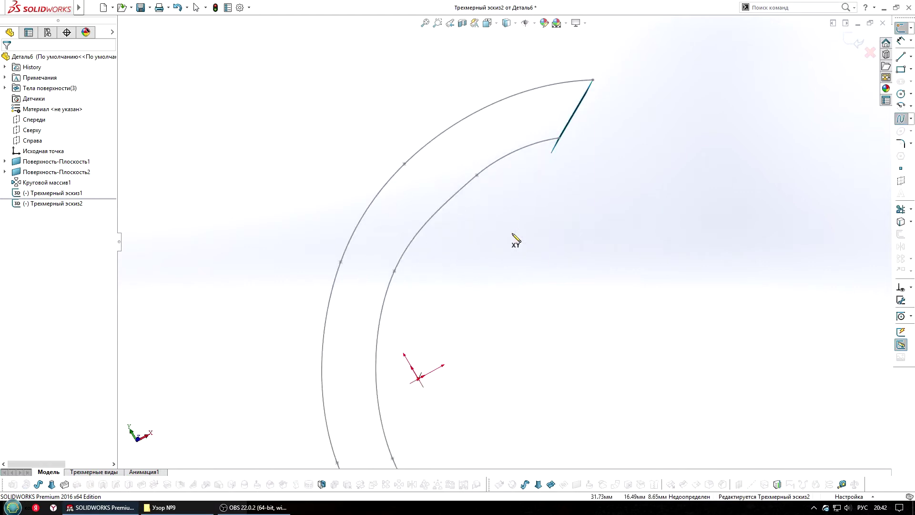
pyautogui.click(393, 177)
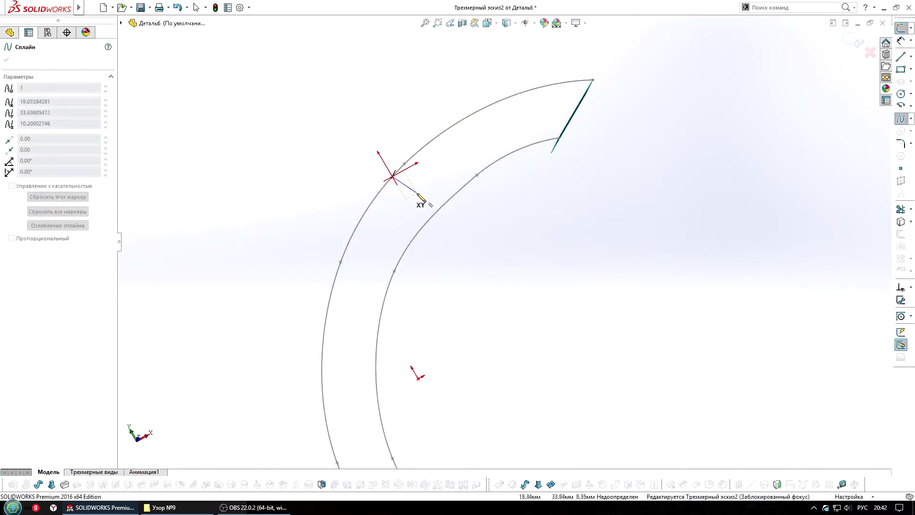
pyautogui.doubleClick(433, 217)
# Draw a second spline connecting the two edge curves
pyautogui.moveTo(433, 216); pyautogui.dragTo(431, 372, button='middle')
pyautogui.scroll(-3, 430, 372)
pyautogui.click(382, 300)
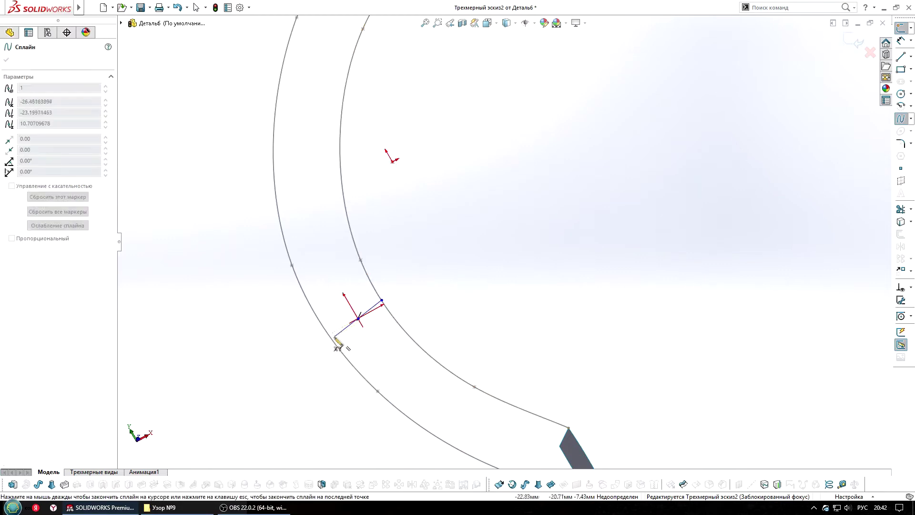
pyautogui.doubleClick(337, 339)
pyautogui.moveTo(337, 340); pyautogui.dragTo(362, 267, button='middle')
pyautogui.scroll(-3, 362, 267)
# Bend the connecting spline into an S-curve using its point and tangent handles
pyautogui.click(339, 246)
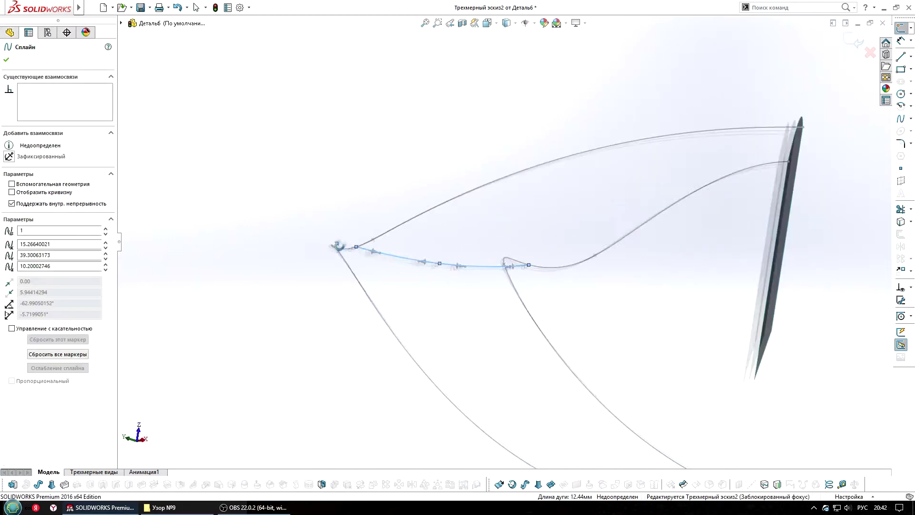
pyautogui.moveTo(459, 306); pyautogui.dragTo(397, 306)
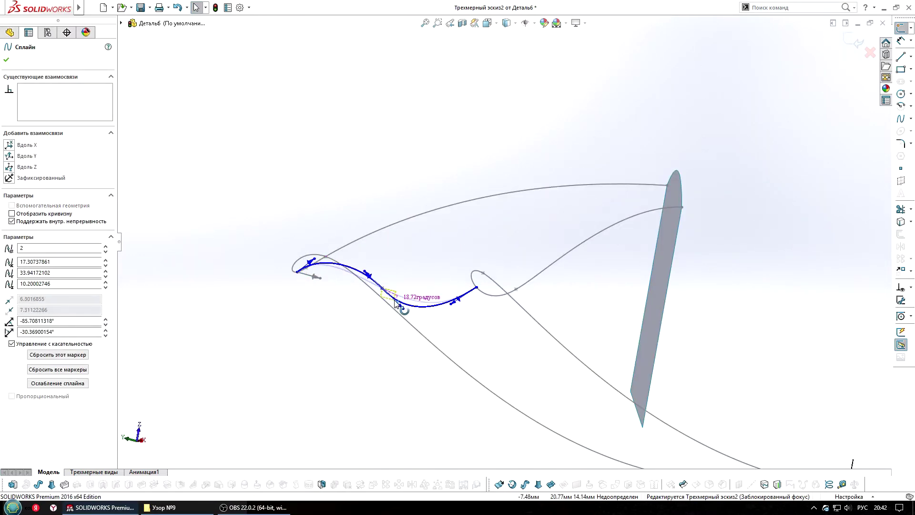
pyautogui.moveTo(397, 305); pyautogui.dragTo(472, 286, button='middle')
pyautogui.click(474, 267)
pyautogui.scroll(-2, 470, 286)
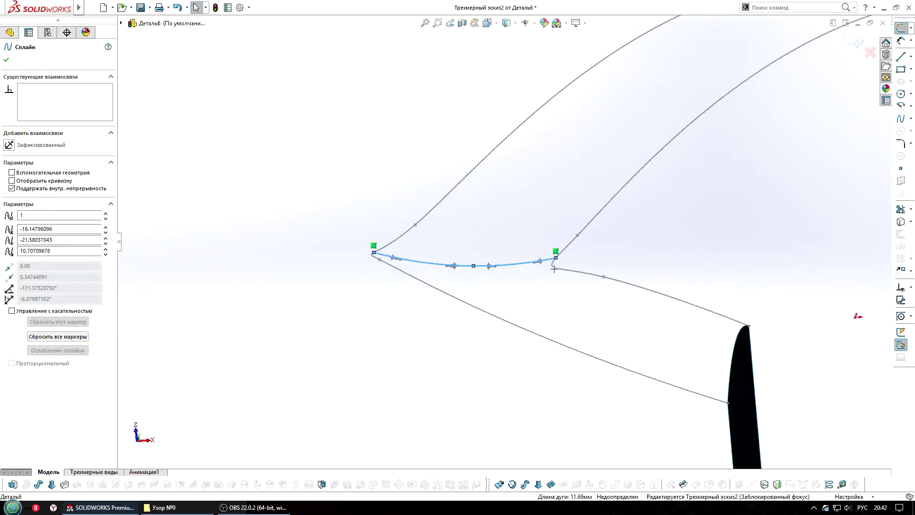
pyautogui.moveTo(547, 270); pyautogui.dragTo(521, 262, button='middle')
pyautogui.moveTo(522, 261); pyautogui.dragTo(514, 249)
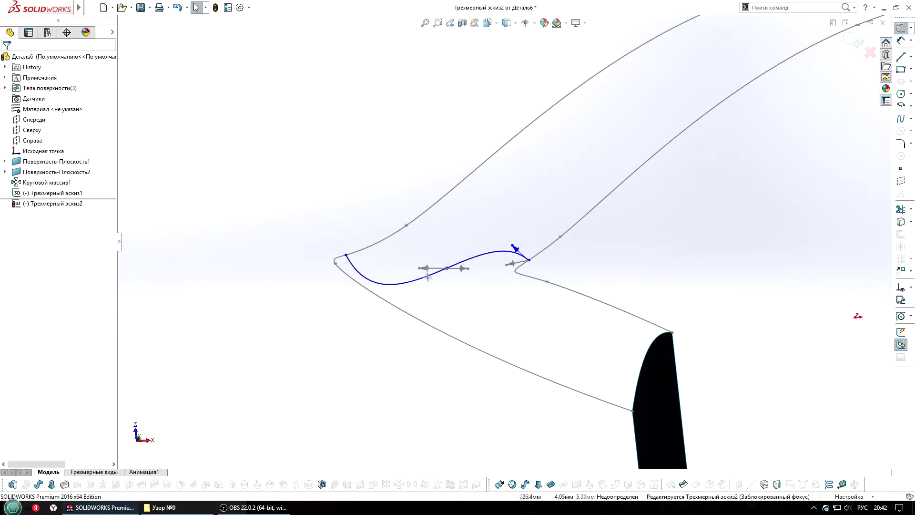
pyautogui.moveTo(428, 277); pyautogui.dragTo(440, 266, button='middle')
# Adjust the spline's start tangent and exit the 3D sketch
pyautogui.click(298, 235)
pyautogui.moveTo(327, 334); pyautogui.dragTo(332, 296)
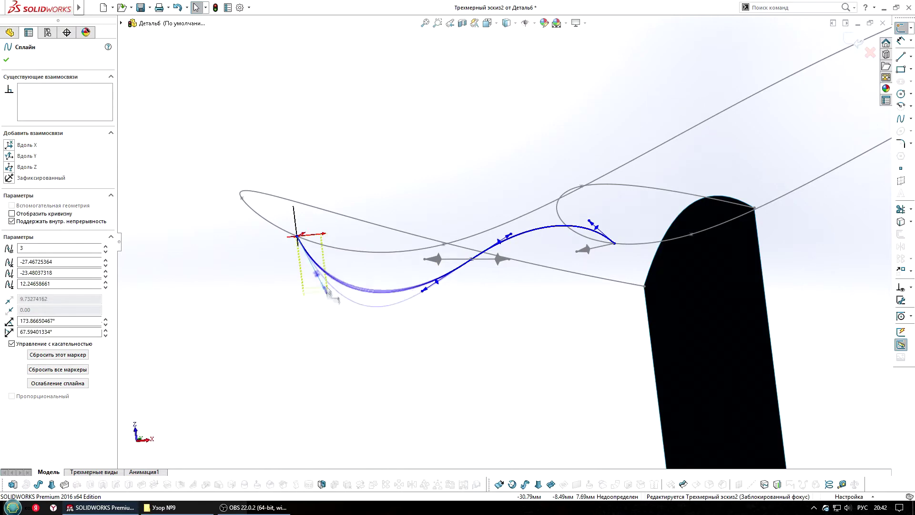
pyautogui.moveTo(332, 299)
pyautogui.mouseDown(button='middle')
pyautogui.moveTo(627, 256)
pyautogui.moveTo(533, 383)
pyautogui.mouseUp(button='middle')
pyautogui.scroll(3, 627, 256)
pyautogui.hotkey('ctrl', 'b')
# Start a Boundary Surface with the outer and inner edge curves as Direction 1
pyautogui.click(347, 484)
pyautogui.click(617, 368)
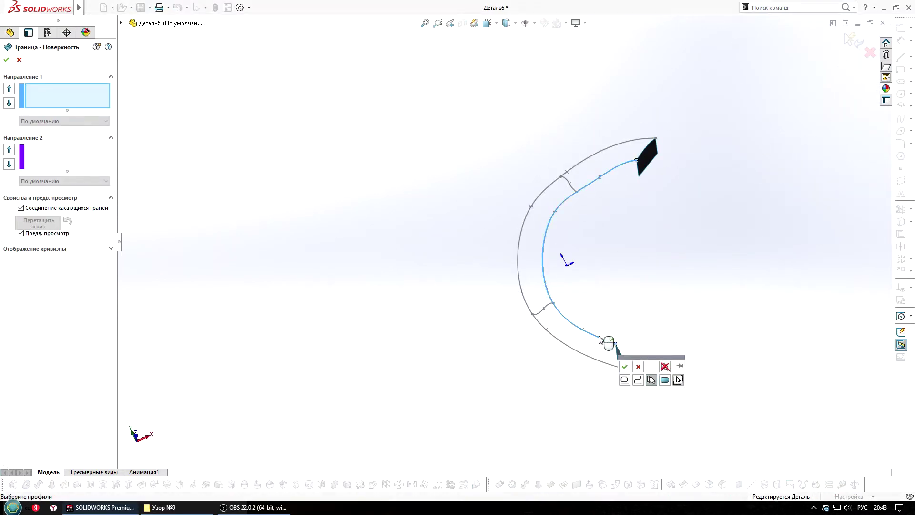
pyautogui.click(616, 343)
pyautogui.click(618, 391)
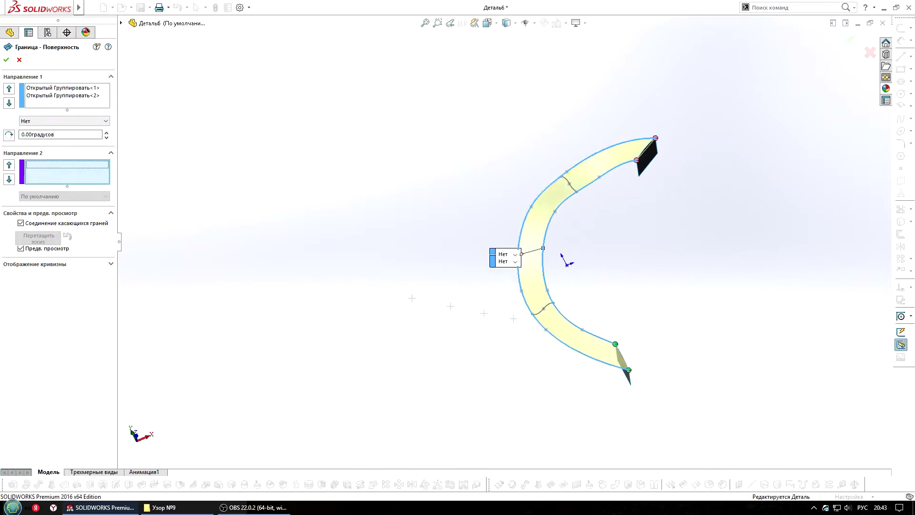
pyautogui.scroll(5, 682, 237)
# Add the end edge and connecting splines as Direction 2 curves and accept the surface
pyautogui.click(681, 237)
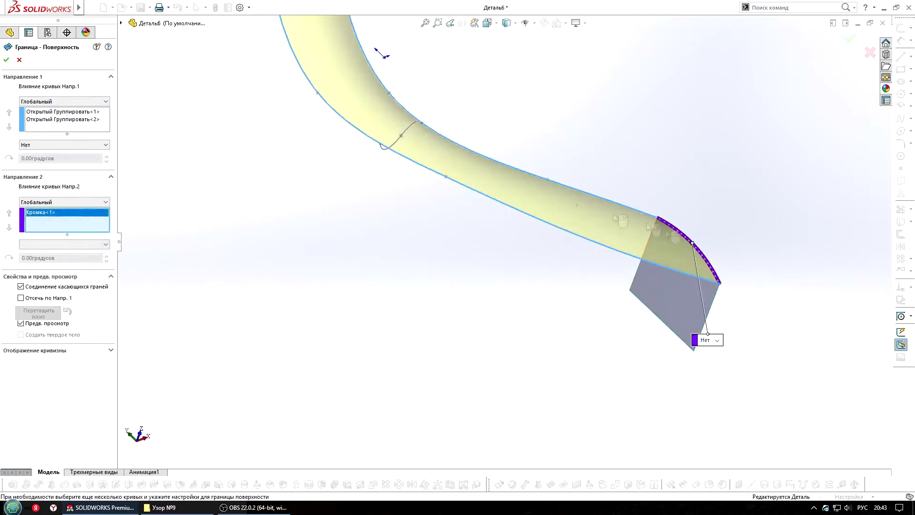
pyautogui.click(411, 134)
pyautogui.moveTo(411, 134); pyautogui.dragTo(443, 179, button='middle')
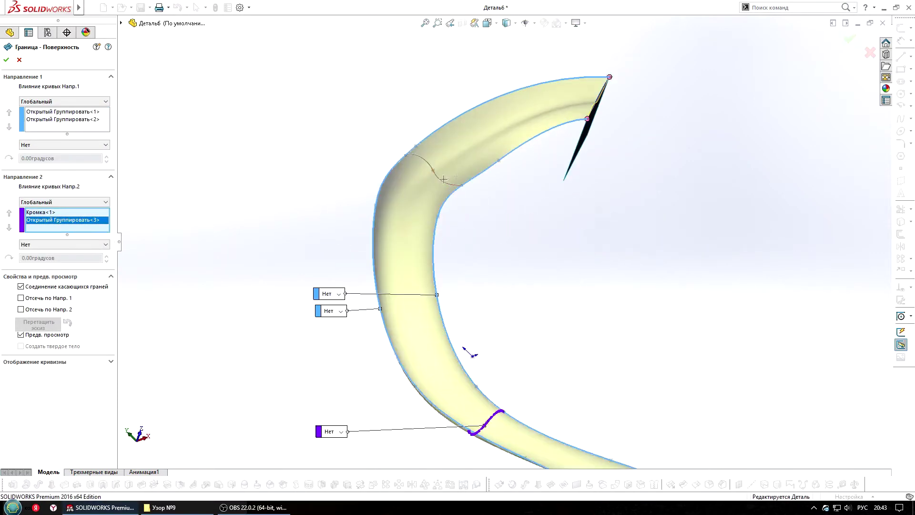
pyautogui.click(443, 179)
pyautogui.click(489, 140)
pyautogui.moveTo(596, 179)
pyautogui.mouseDown(button='middle')
pyautogui.moveTo(609, 136)
pyautogui.moveTo(646, 119)
pyautogui.mouseUp(button='middle')
pyautogui.click(851, 37)
pyautogui.moveTo(665, 295)
pyautogui.mouseDown(button='middle')
pyautogui.moveTo(565, 275)
pyautogui.moveTo(650, 321)
pyautogui.moveTo(667, 268)
pyautogui.mouseUp(button='middle')
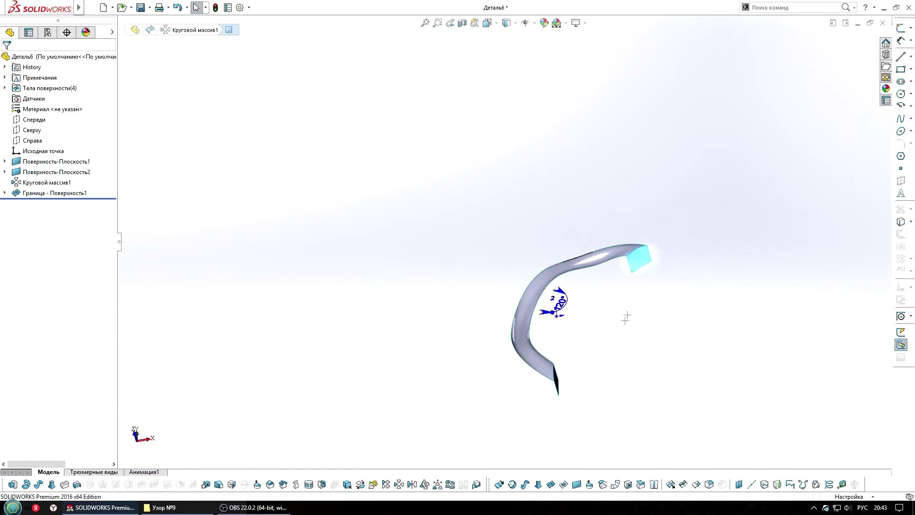
# Hide Поверхность-Плоскость2 and sketch on the Front plane by converting the boundary surface's edges
pyautogui.click(557, 384)
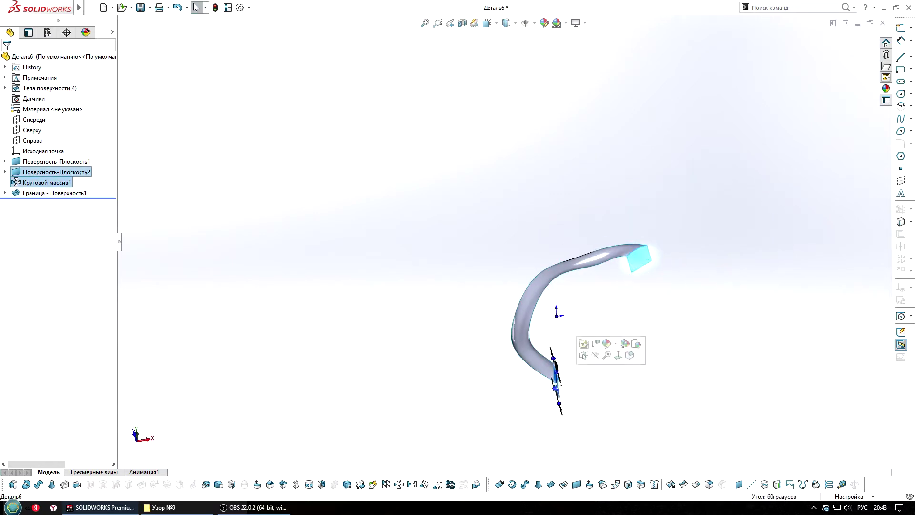
pyautogui.click(596, 355)
pyautogui.moveTo(630, 296); pyautogui.dragTo(646, 403, button='middle')
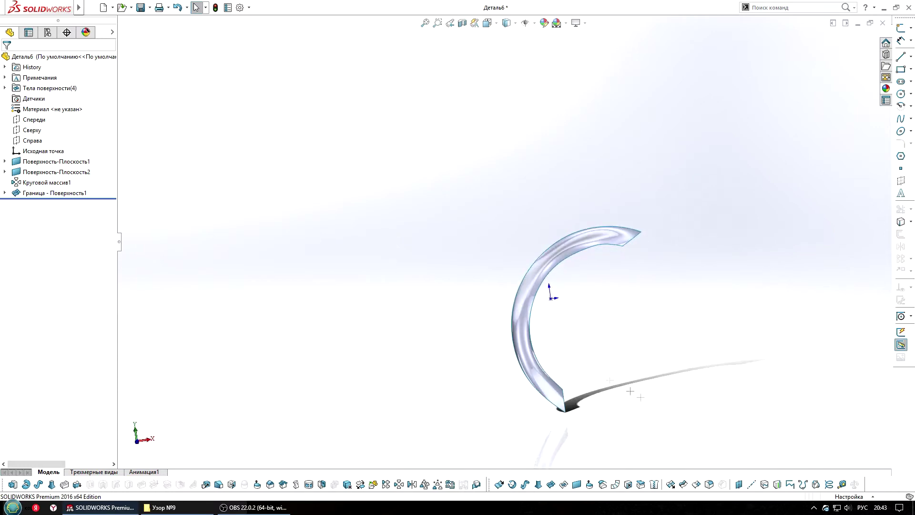
pyautogui.click(34, 119)
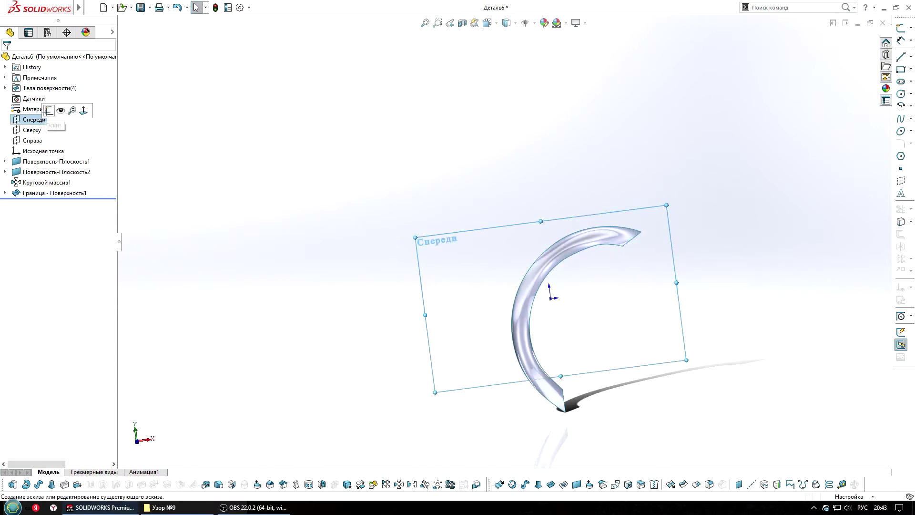
pyautogui.click(49, 110)
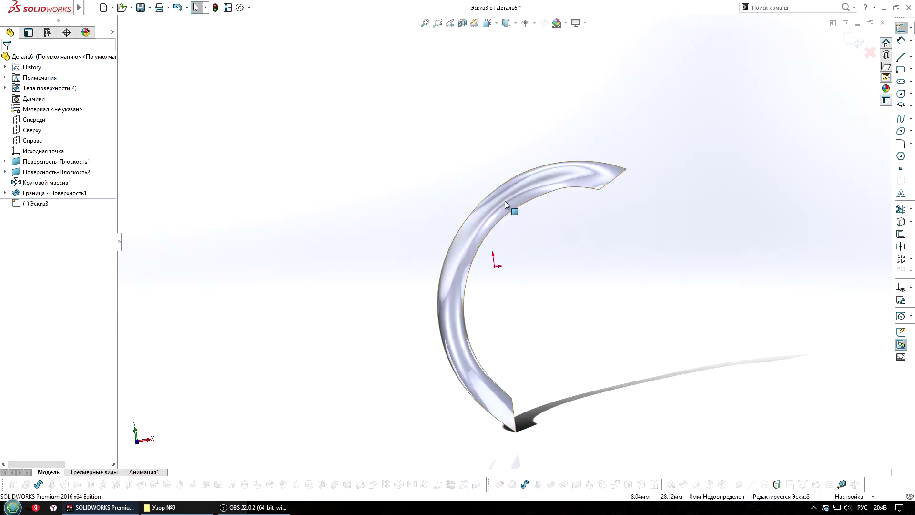
pyautogui.click(509, 203)
pyautogui.click(901, 221)
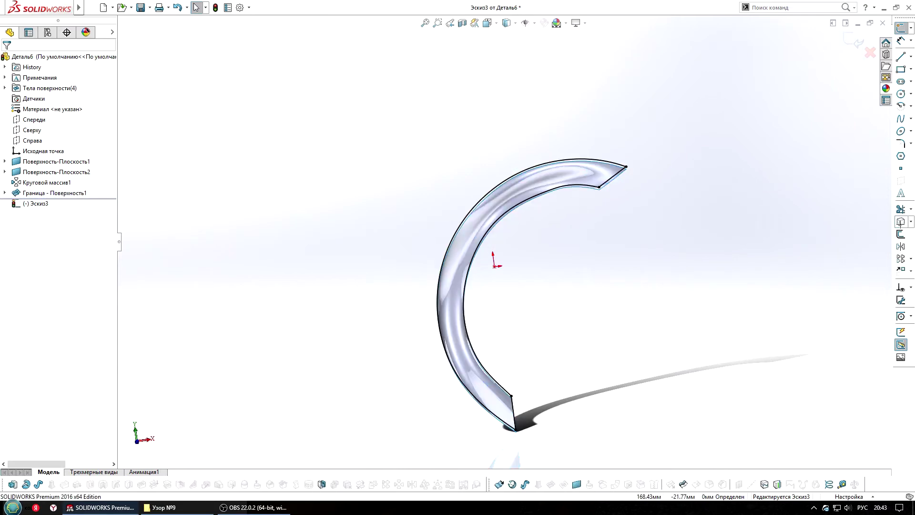
pyautogui.click(13, 484)
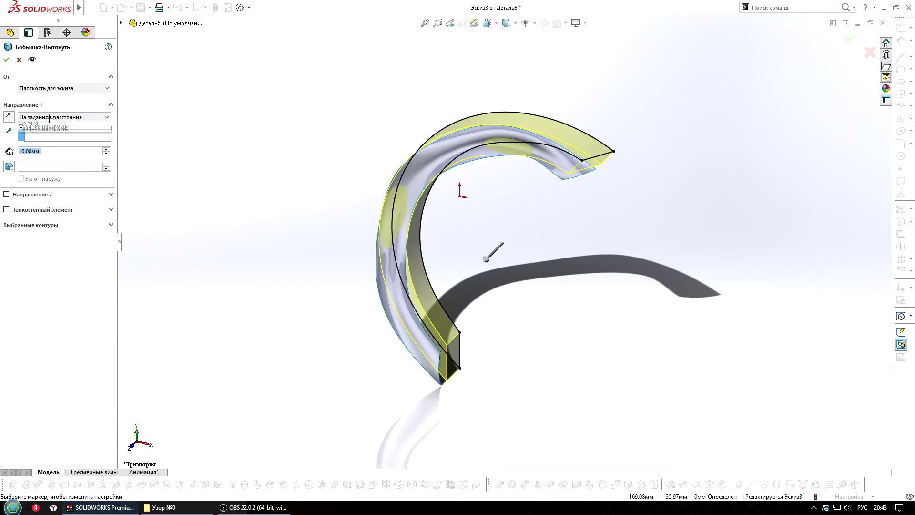
# Extrude the sketch Up To Surface Граница - Поверхность1
pyautogui.click(47, 117)
pyautogui.click(43, 138)
pyautogui.click(448, 159)
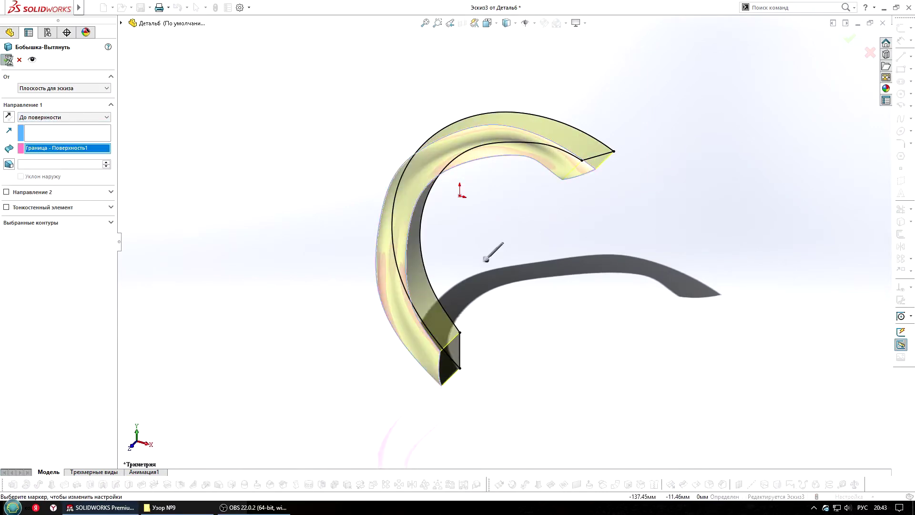
pyautogui.press('Return')
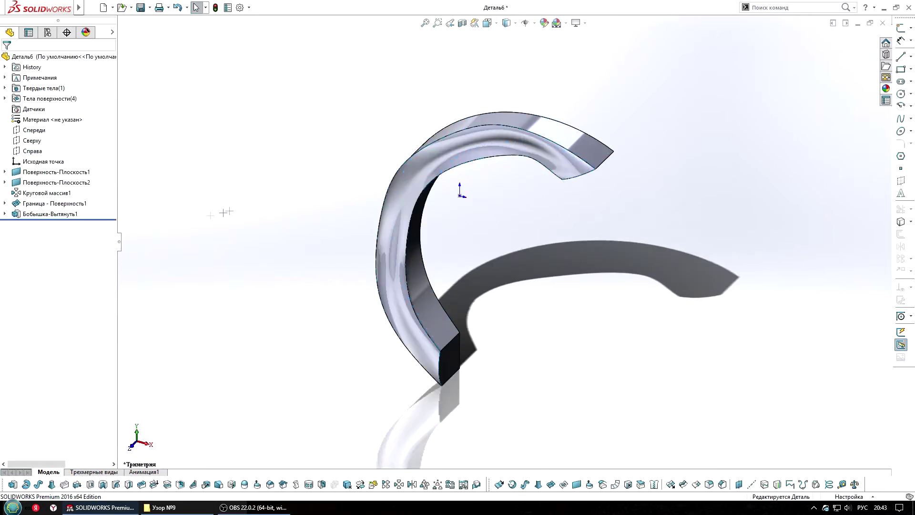
# Delete the Поверхность-Плоскость2, Круговой массив1 and Граница - Поверхность1 bodies with Delete/Keep Body
pyautogui.click(5, 98)
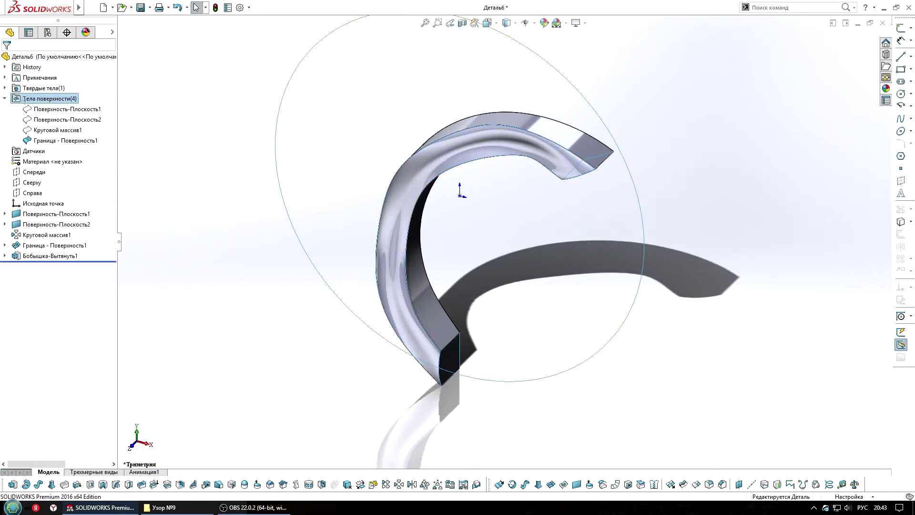
pyautogui.click(47, 119)
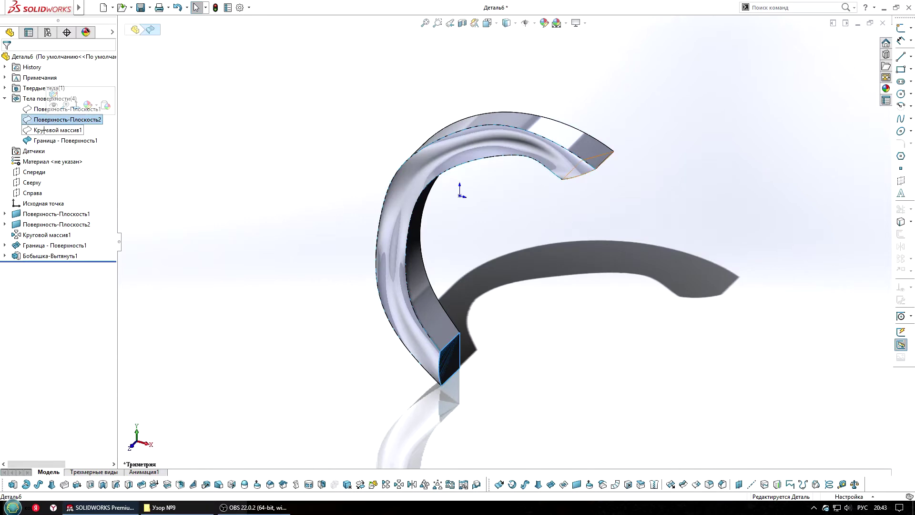
pyautogui.keyDown('ctrl'); pyautogui.click(41, 141); pyautogui.keyUp('ctrl')
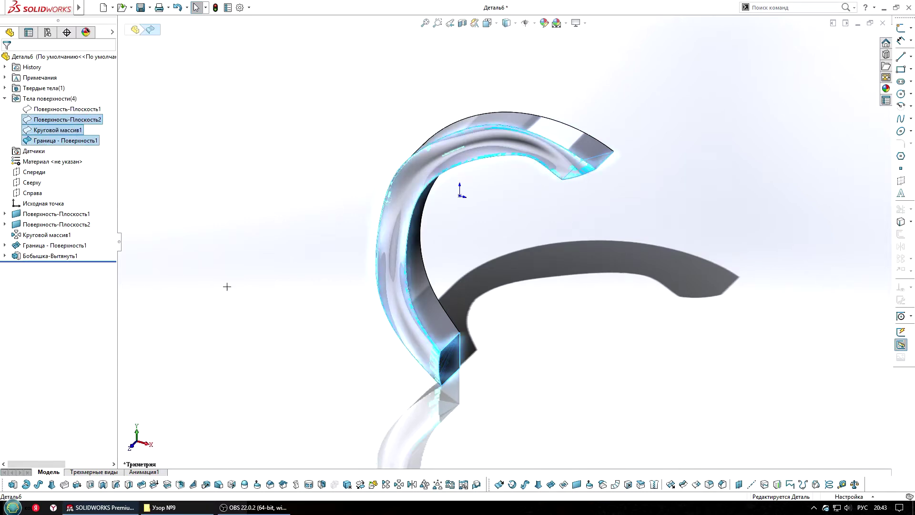
pyautogui.click(348, 484)
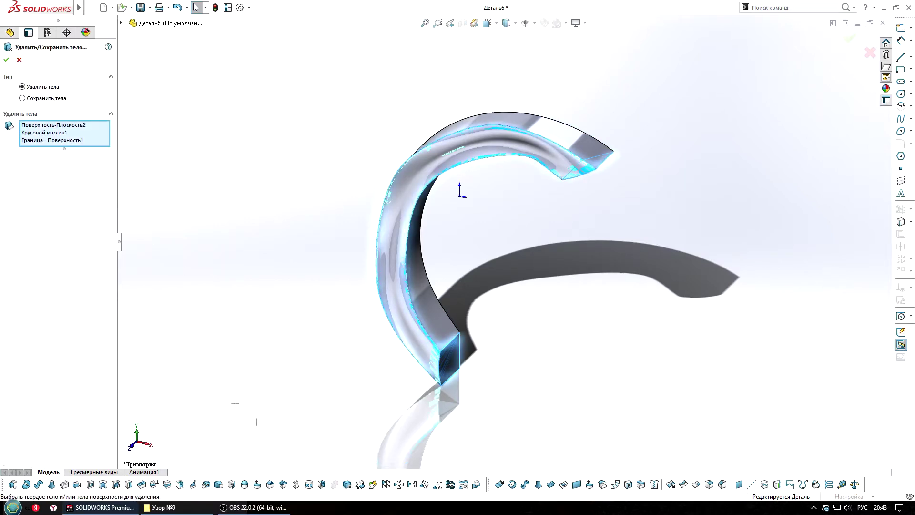
pyautogui.click(7, 60)
pyautogui.moveTo(364, 298)
pyautogui.mouseDown(button='middle')
pyautogui.moveTo(379, 132)
pyautogui.moveTo(385, 172)
pyautogui.mouseUp(button='middle')
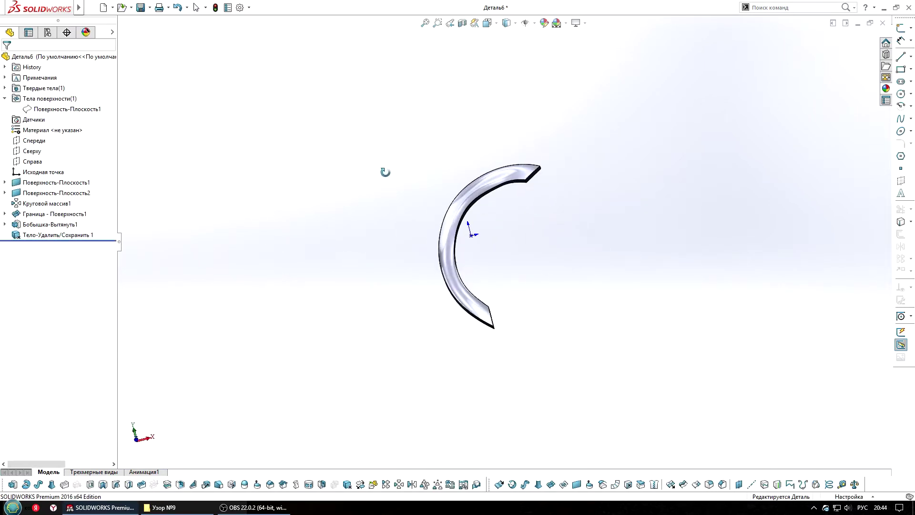
# Show Поверхность-Плоскость1 and start a circular pattern about the circle edge axis
pyautogui.click(53, 182)
pyautogui.click(62, 155)
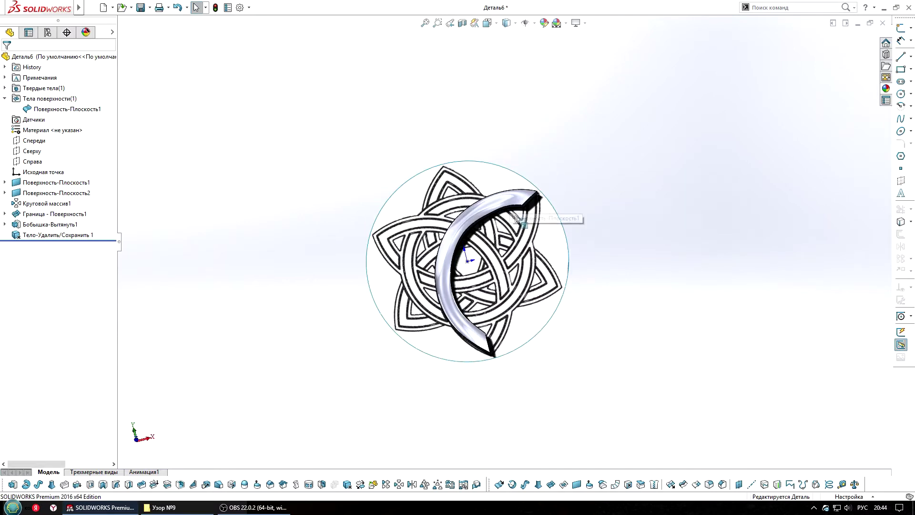
pyautogui.click(398, 485)
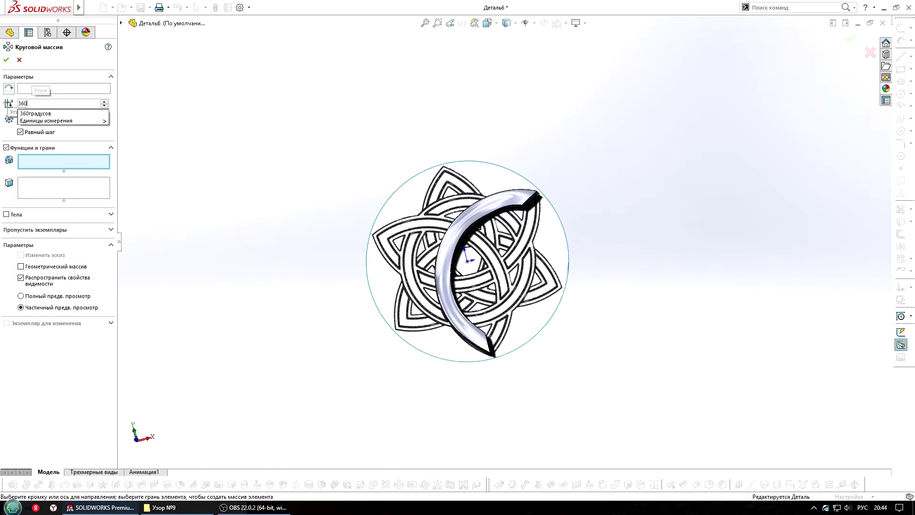
pyautogui.click(75, 88)
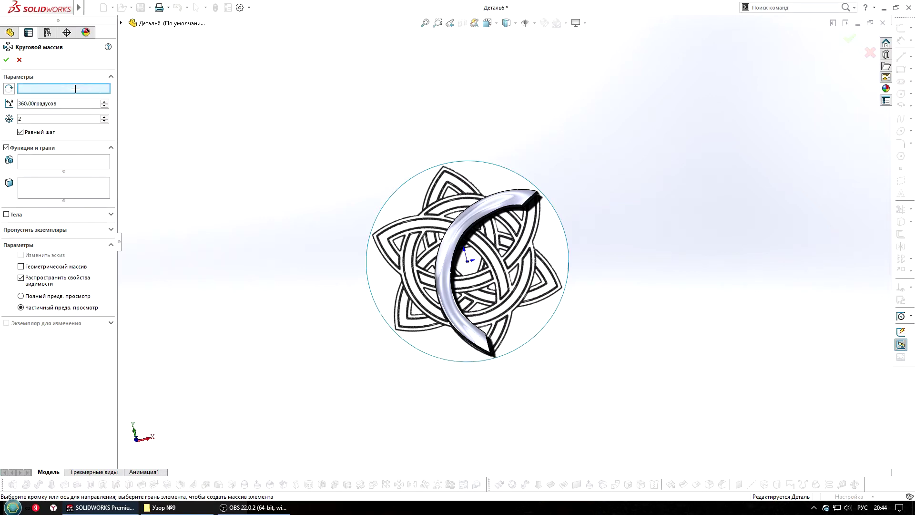
pyautogui.click(412, 175)
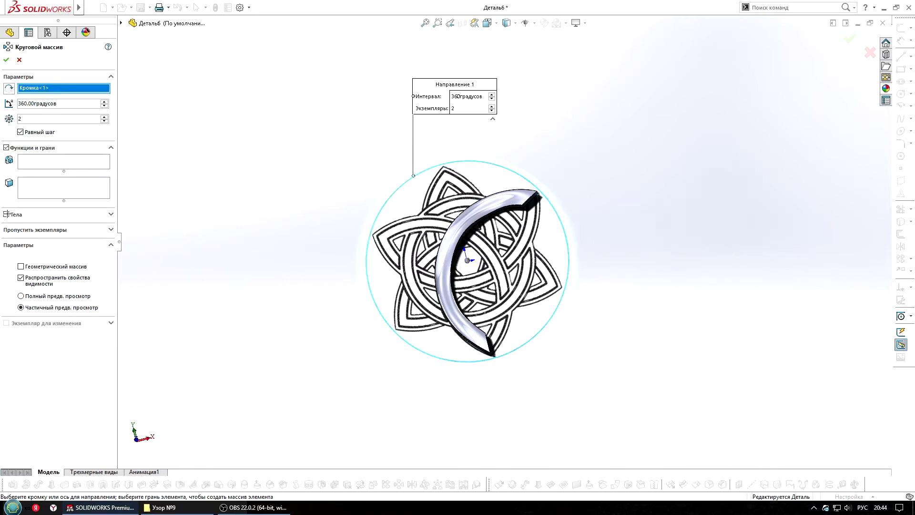
# Pattern the Бобышка-Вытянуть1 body as 3 instances over 360°
pyautogui.click(6, 214)
pyautogui.click(450, 237)
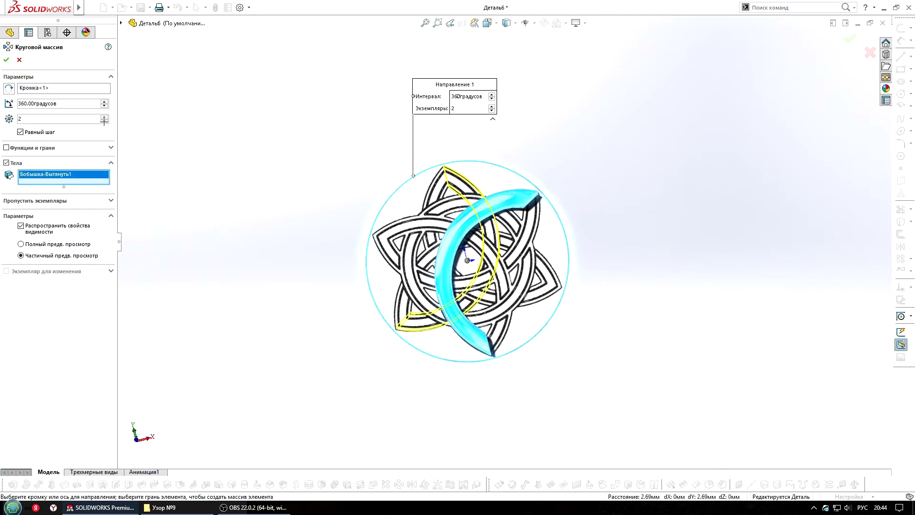
pyautogui.click(104, 117)
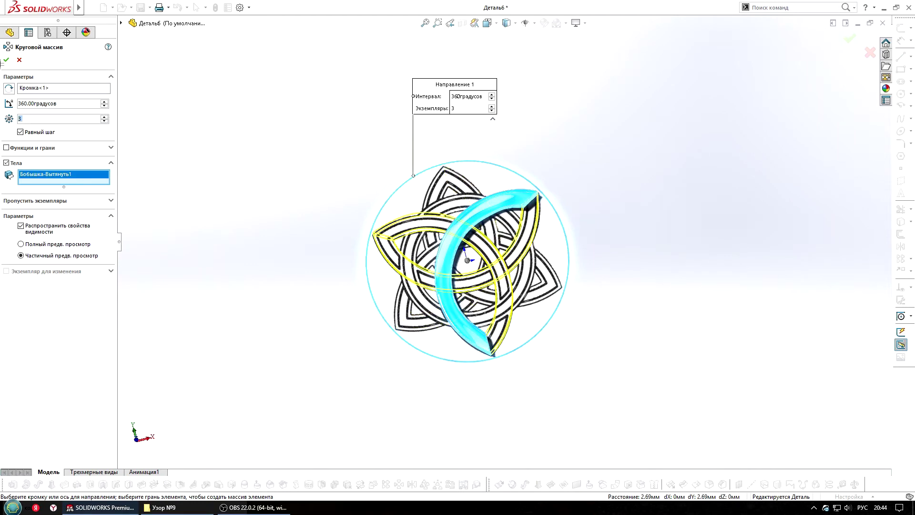
pyautogui.press('Return')
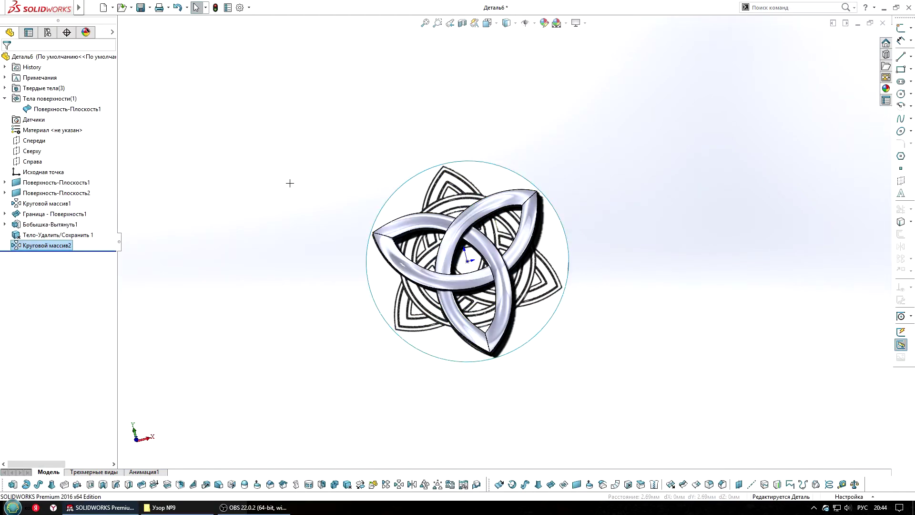
pyautogui.scroll(-5, 481, 259)
pyautogui.scroll(3, 481, 260)
# Orbit around the triquetra to inspect it, then roll back above Круговой массив2
pyautogui.moveTo(482, 260)
pyautogui.mouseDown(button='middle')
pyautogui.moveTo(501, 98)
pyautogui.moveTo(568, 81)
pyautogui.moveTo(604, 91)
pyautogui.moveTo(506, 108)
pyautogui.mouseUp(button='middle')
pyautogui.moveTo(506, 232)
pyautogui.mouseDown(button='middle')
pyautogui.moveTo(511, 210)
pyautogui.moveTo(512, 246)
pyautogui.mouseUp(button='middle')
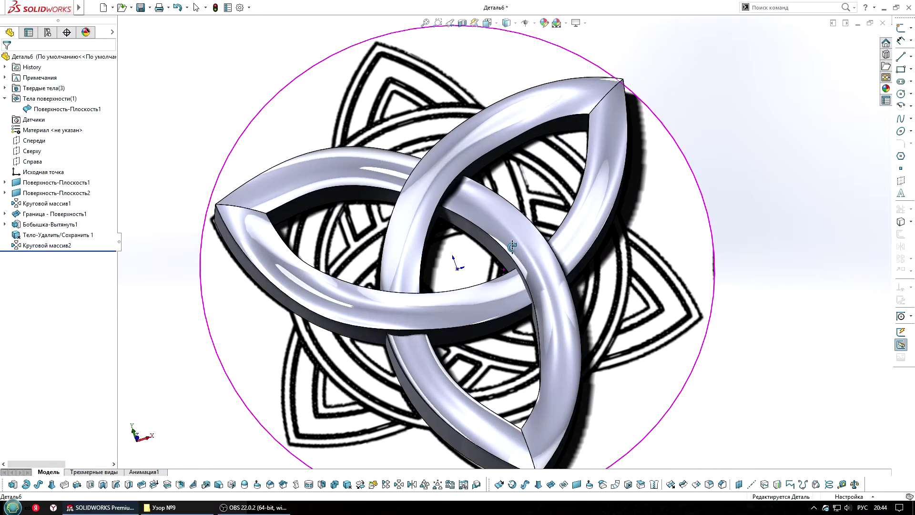
pyautogui.press('Escape')
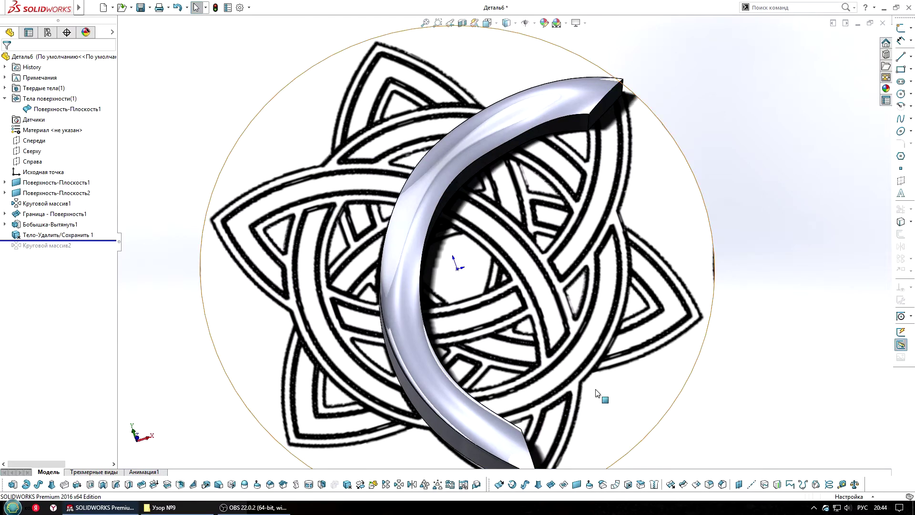
# Fillet the arc's two long edges at 1 mm, then roll forward to restore Круговой массив2
pyautogui.click(709, 485)
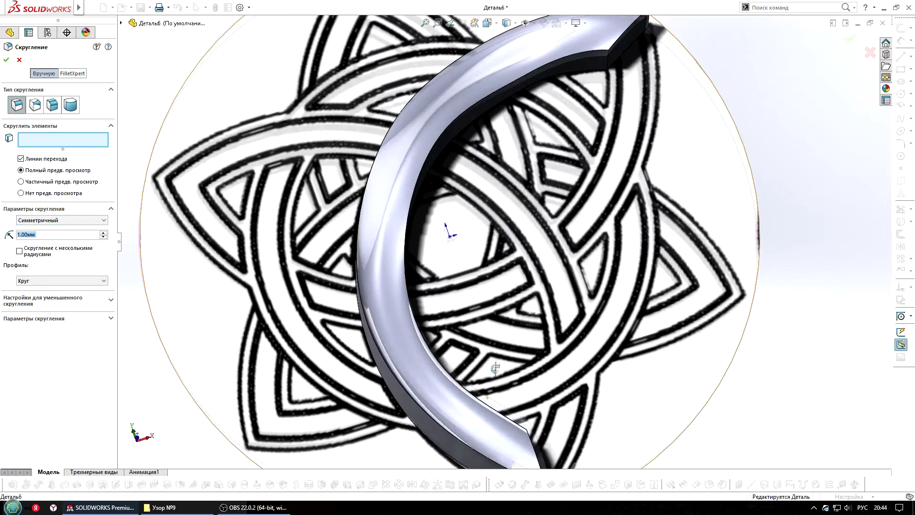
pyautogui.moveTo(476, 362); pyautogui.dragTo(454, 386, button='middle')
pyautogui.click(454, 386)
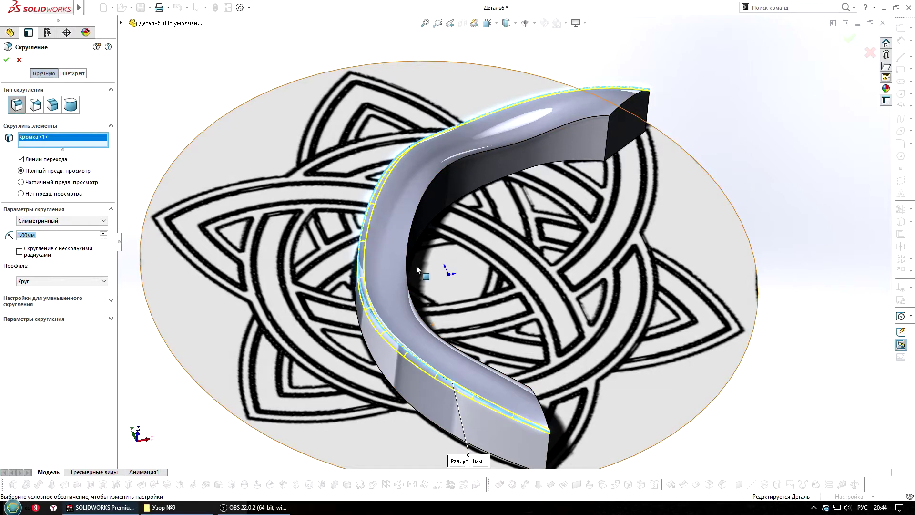
pyautogui.click(408, 274)
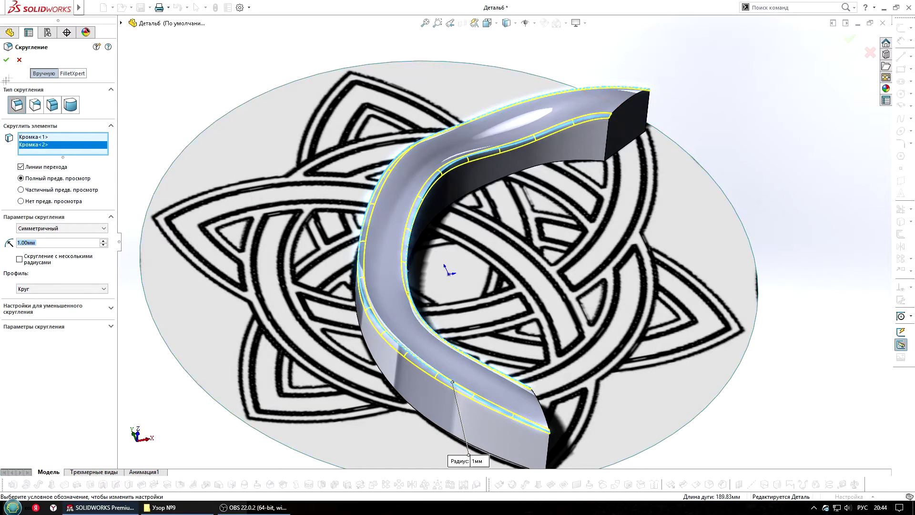
pyautogui.press('Return')
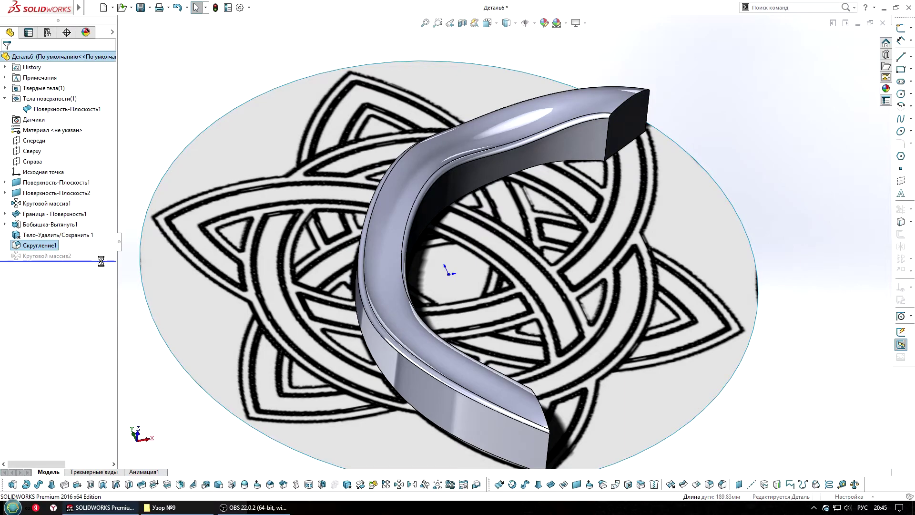
pyautogui.moveTo(101, 261); pyautogui.dragTo(101, 262)
pyautogui.moveTo(476, 286)
pyautogui.mouseDown(button='middle')
pyautogui.moveTo(559, 325)
pyautogui.moveTo(470, 307)
pyautogui.moveTo(481, 293)
pyautogui.moveTo(514, 340)
pyautogui.mouseUp(button='middle')
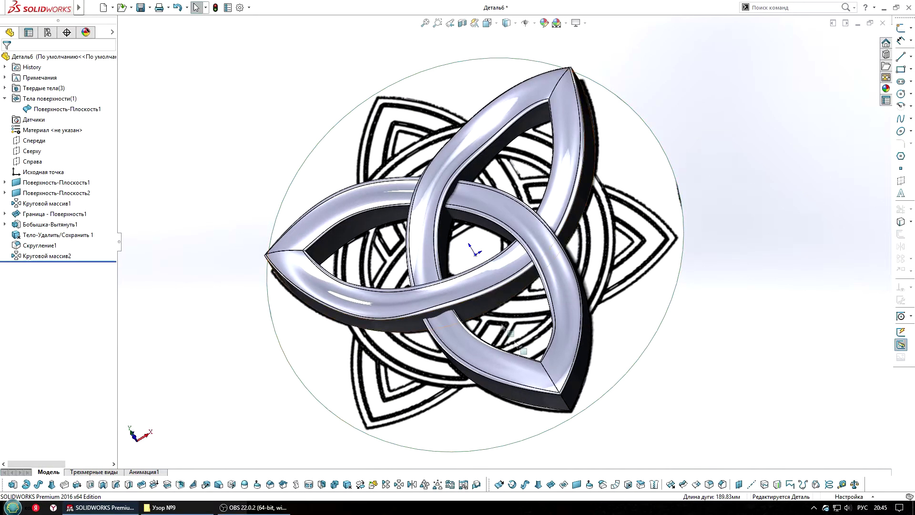
# Combine the three filleted arc bodies into one solid using Add
pyautogui.click(335, 484)
pyautogui.click(487, 143)
pyautogui.click(528, 227)
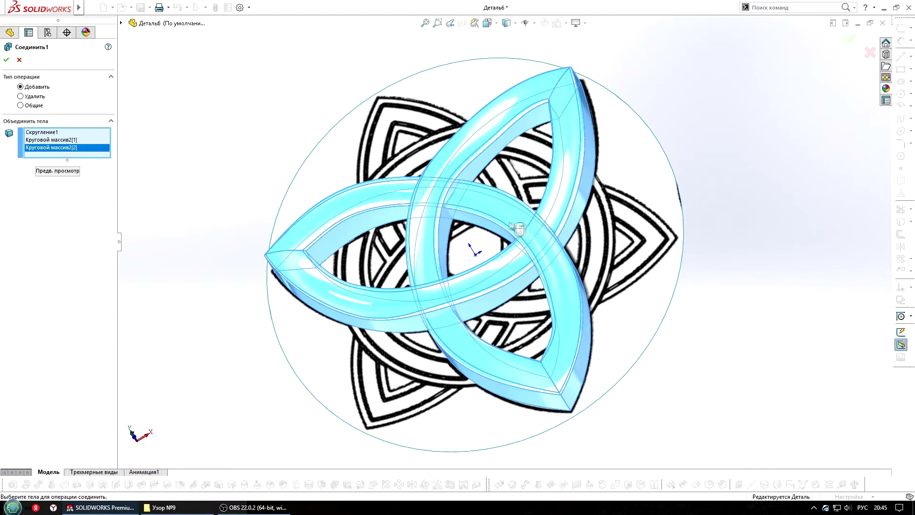
pyautogui.press('Return')
# Orbit to inspect the merged knot, then hide its body
pyautogui.moveTo(277, 142)
pyautogui.mouseDown(button='middle')
pyautogui.moveTo(493, 209)
pyautogui.moveTo(419, 233)
pyautogui.mouseUp(button='middle')
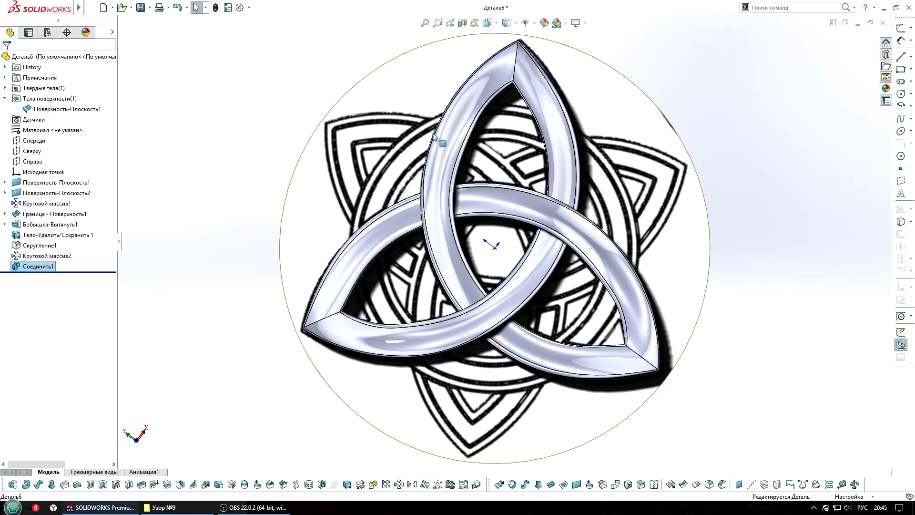
pyautogui.click(427, 132)
pyautogui.press('Tab')
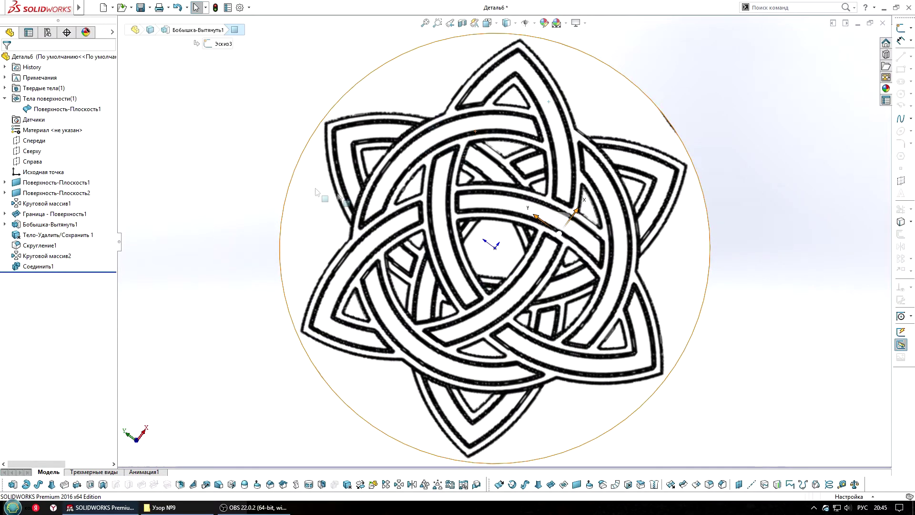
# Turn the view normal to the Front plane and start a new 3D sketch
pyautogui.click(31, 140)
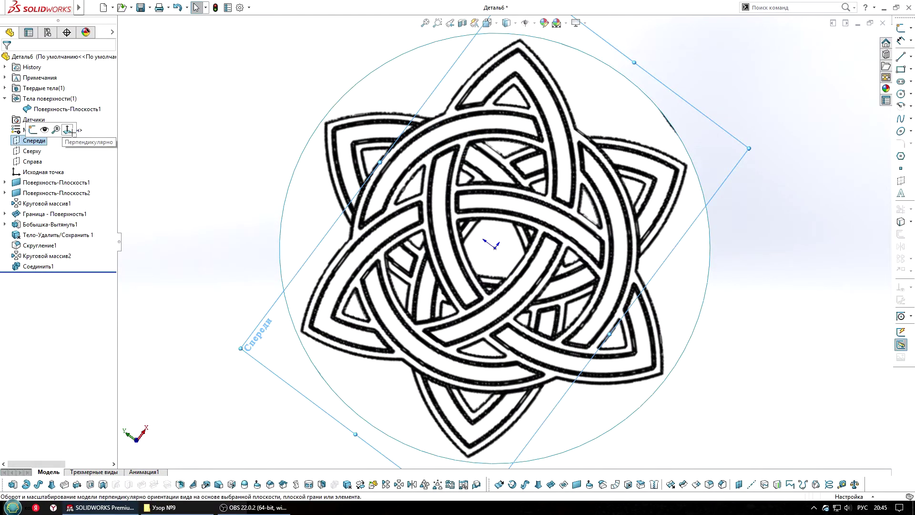
pyautogui.click(69, 129)
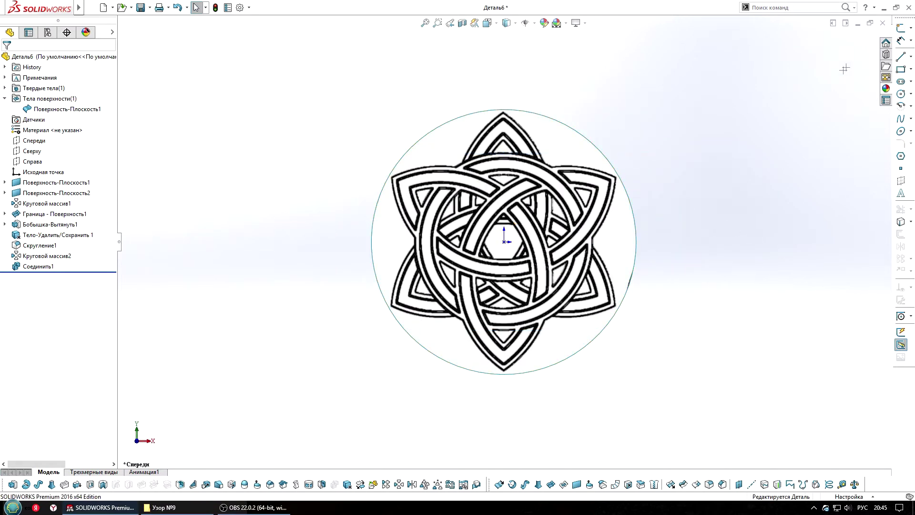
pyautogui.click(863, 41)
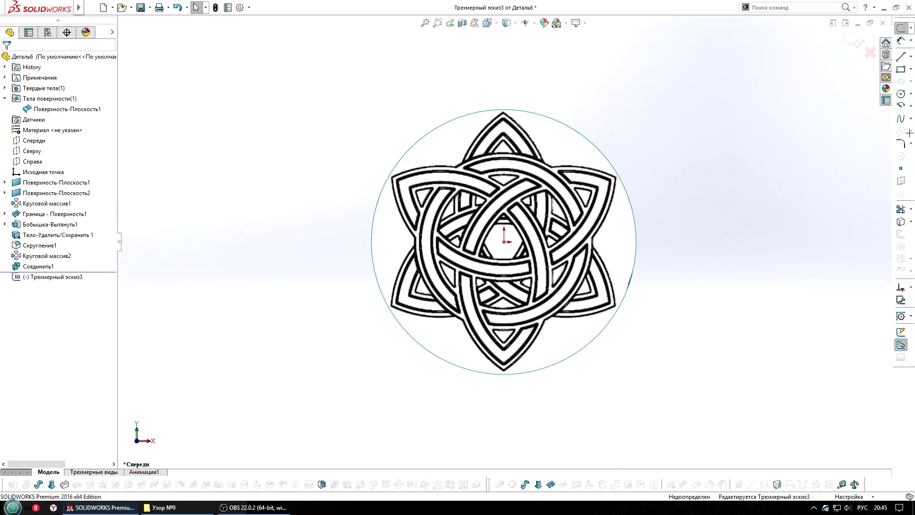
pyautogui.scroll(-2, 515, 238)
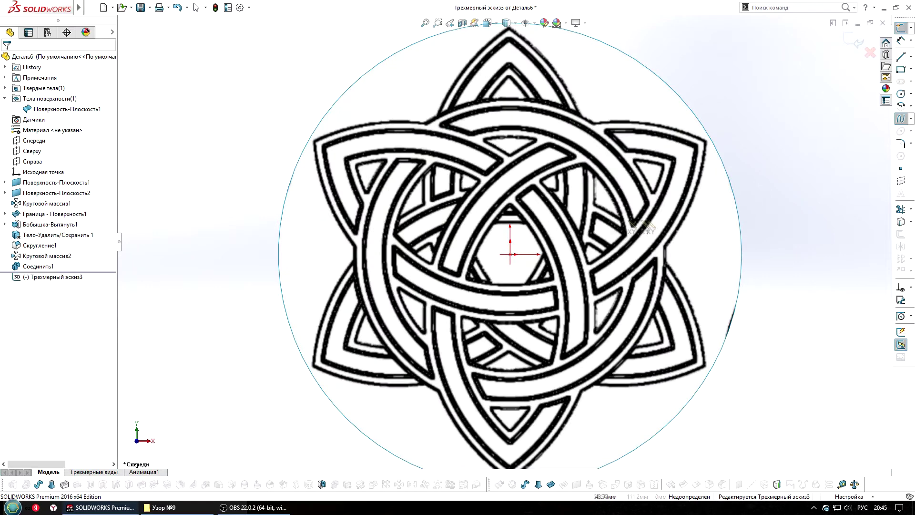
pyautogui.scroll(-2, 643, 233)
# Draw the first closed spline around the ring outline
pyautogui.click(655, 219)
pyautogui.click(599, 117)
pyautogui.click(292, 212)
pyautogui.scroll(3, 292, 212)
pyautogui.scroll(-2, 443, 347)
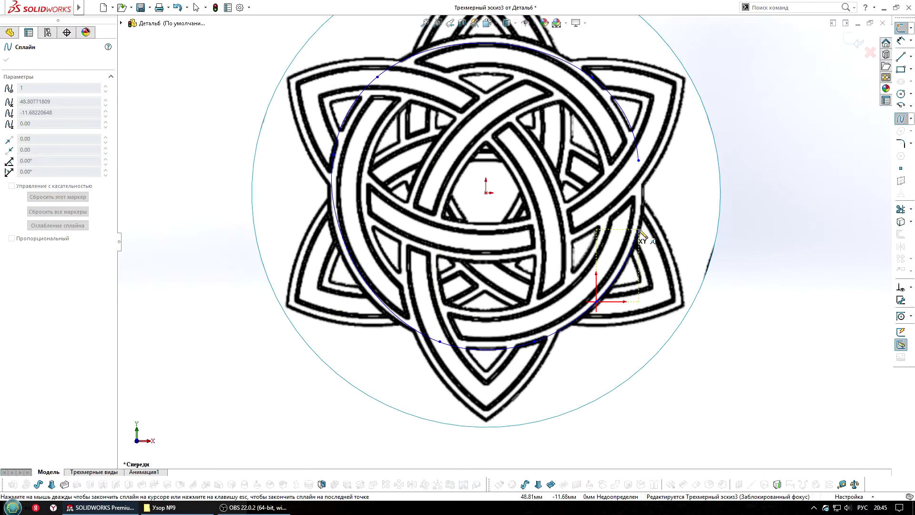
pyautogui.doubleClick(596, 301)
pyautogui.rightClick(594, 274)
pyautogui.click(615, 301)
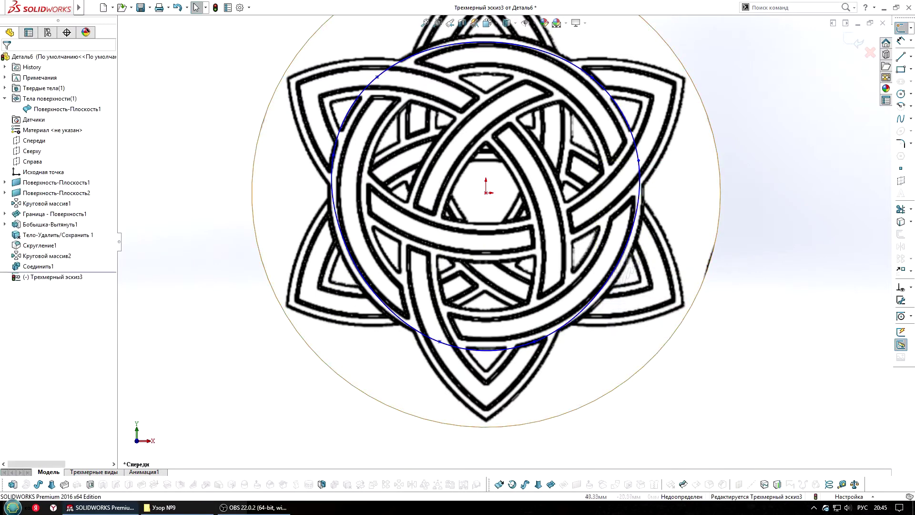
pyautogui.scroll(1, 615, 301)
# Draw a second closed spline along the ring's other edge
pyautogui.click(901, 119)
pyautogui.scroll(-1, 596, 205)
pyautogui.click(583, 206)
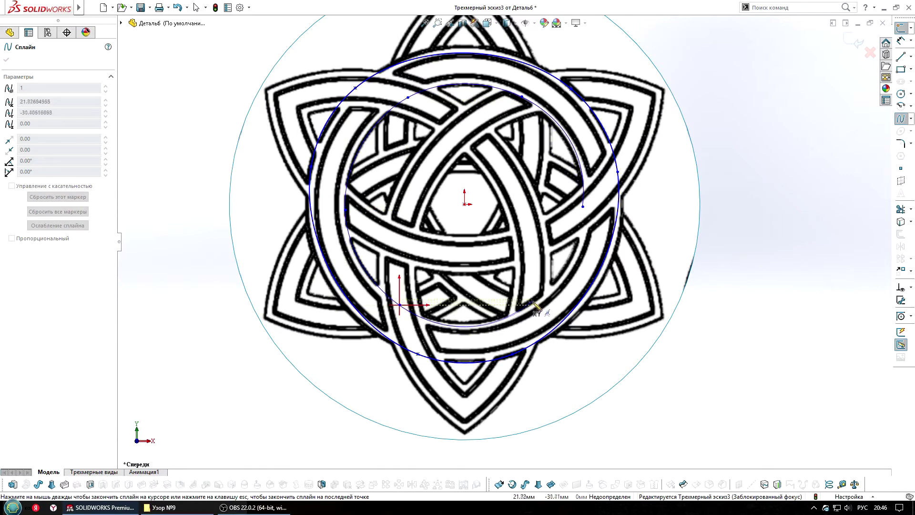
pyautogui.doubleClick(584, 208)
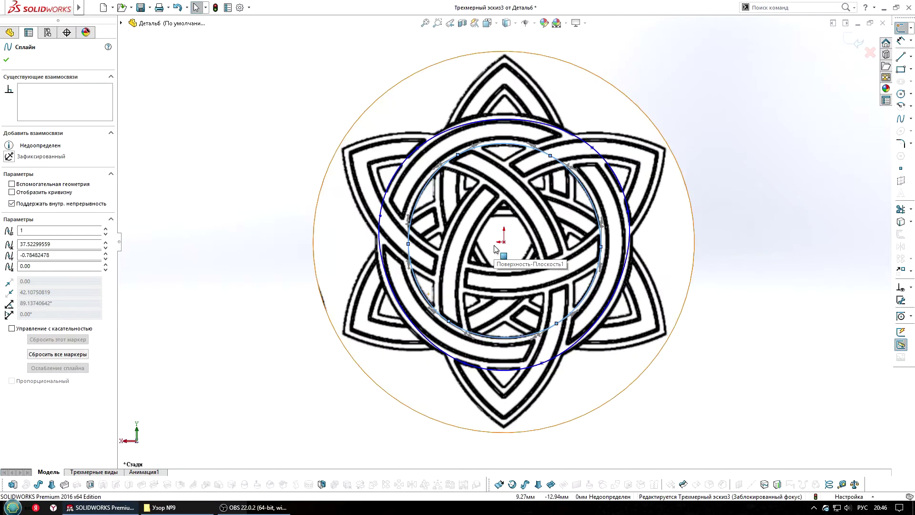
pyautogui.press('Escape')
pyautogui.scroll(-1, 505, 149)
# Show the first spline's control polygon and drag vertices to fit the ring edge
pyautogui.rightClick(505, 149)
pyautogui.click(548, 350)
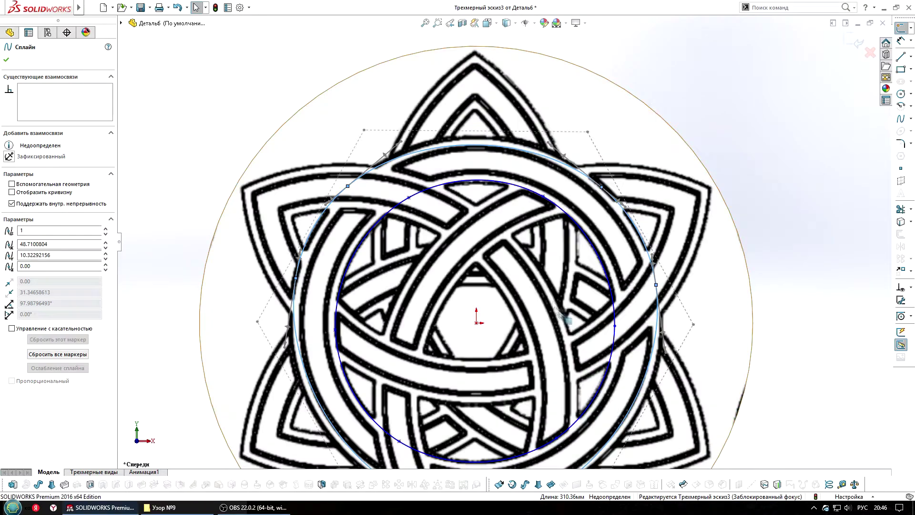
pyautogui.scroll(-3, 283, 185)
pyautogui.click(283, 185)
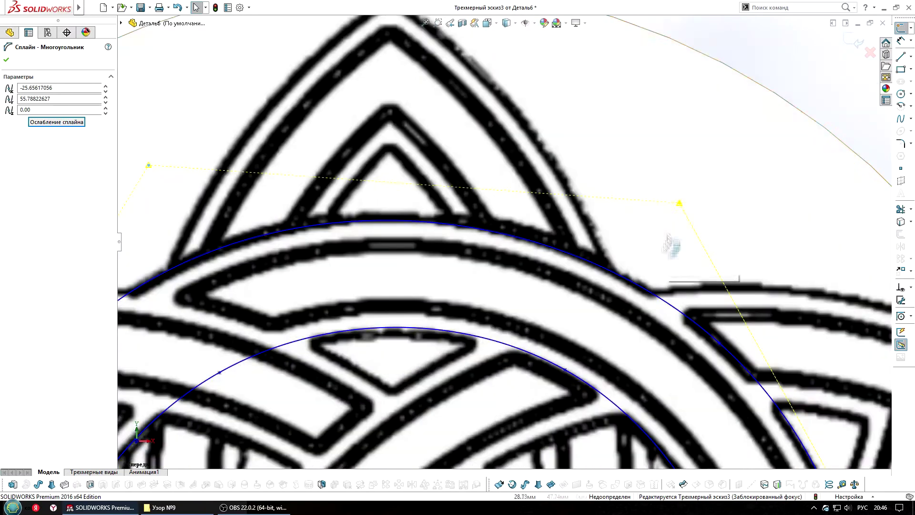
pyautogui.scroll(8, 666, 204)
pyautogui.scroll(-5, 546, 310)
pyautogui.moveTo(609, 272); pyautogui.dragTo(614, 276)
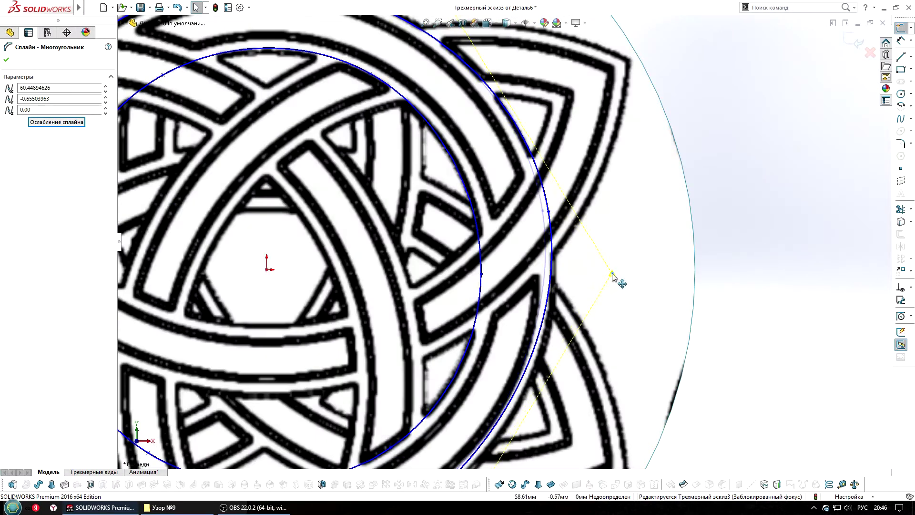
pyautogui.scroll(2, 484, 367)
pyautogui.moveTo(488, 361); pyautogui.dragTo(500, 363)
pyautogui.moveTo(247, 360)
pyautogui.mouseDown()
pyautogui.moveTo(231, 363)
pyautogui.moveTo(214, 350)
pyautogui.mouseUp()
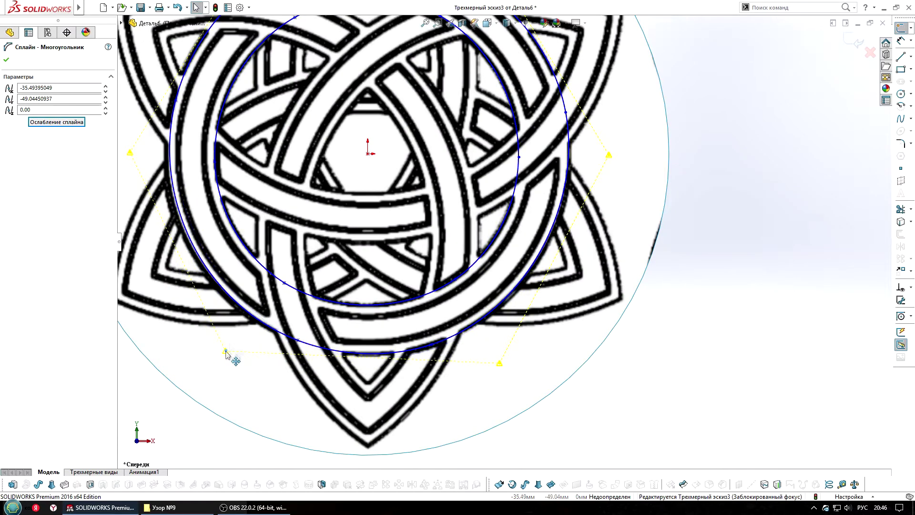
# Select the first spline's left and top-left control vertices
pyautogui.scroll(2, 229, 353)
pyautogui.click(296, 198)
pyautogui.scroll(1, 245, 210)
pyautogui.scroll(-3, 476, 96)
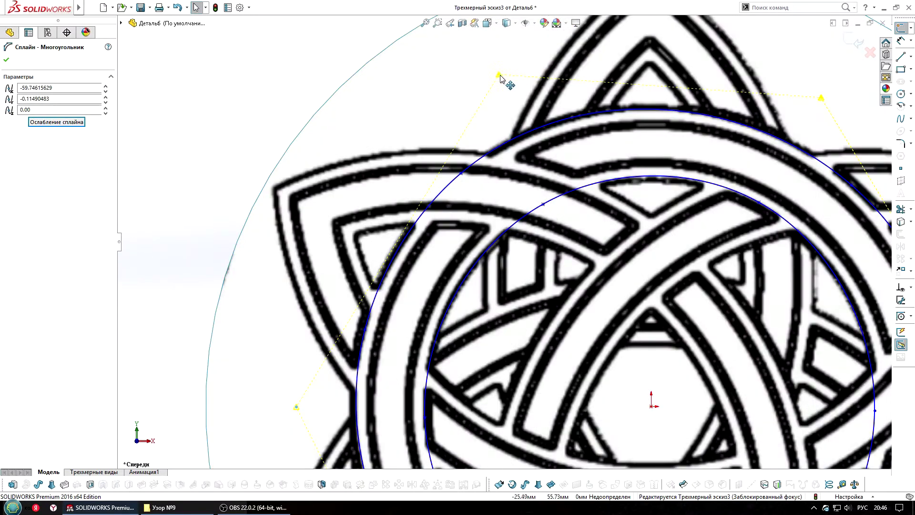
pyautogui.click(500, 81)
pyautogui.scroll(3, 501, 81)
pyautogui.scroll(-2, 501, 148)
# Show the second spline's control polygon and select one of its vertices
pyautogui.rightClick(602, 204)
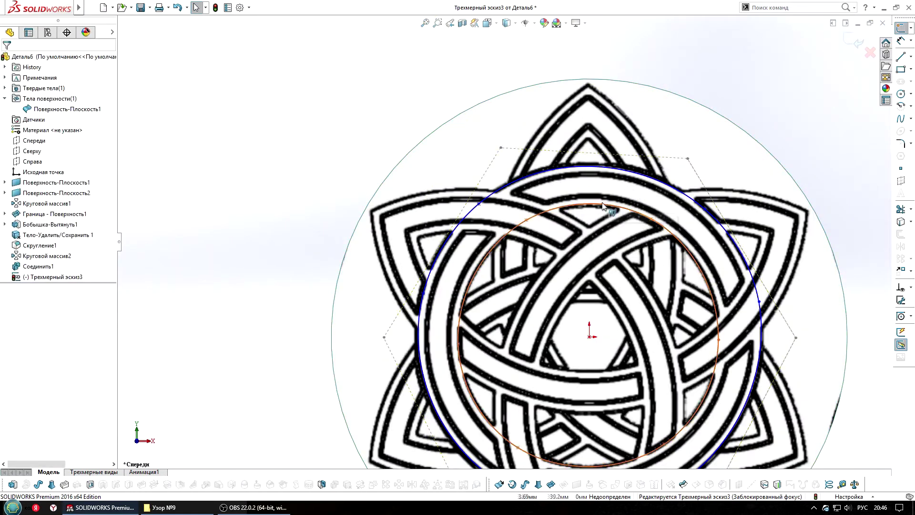
pyautogui.click(646, 366)
pyautogui.scroll(-5, 583, 259)
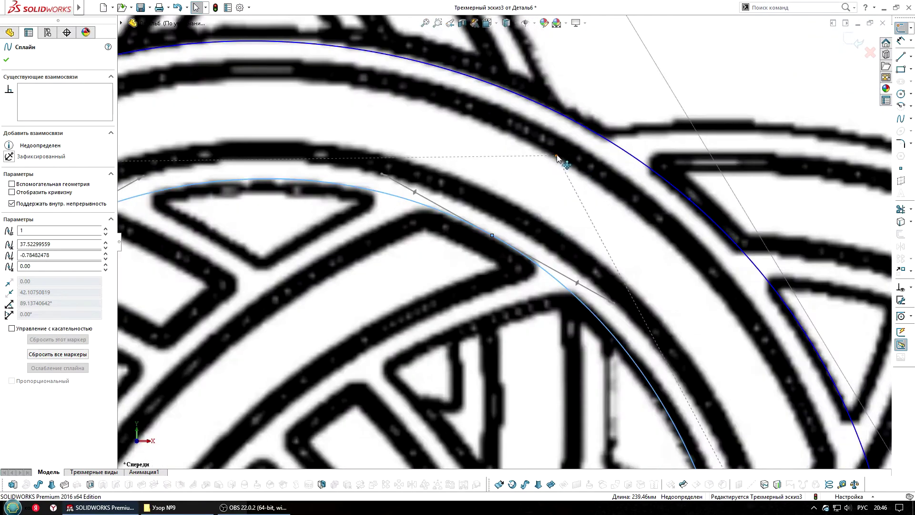
pyautogui.scroll(5, 557, 157)
pyautogui.scroll(-4, 352, 179)
pyautogui.click(343, 173)
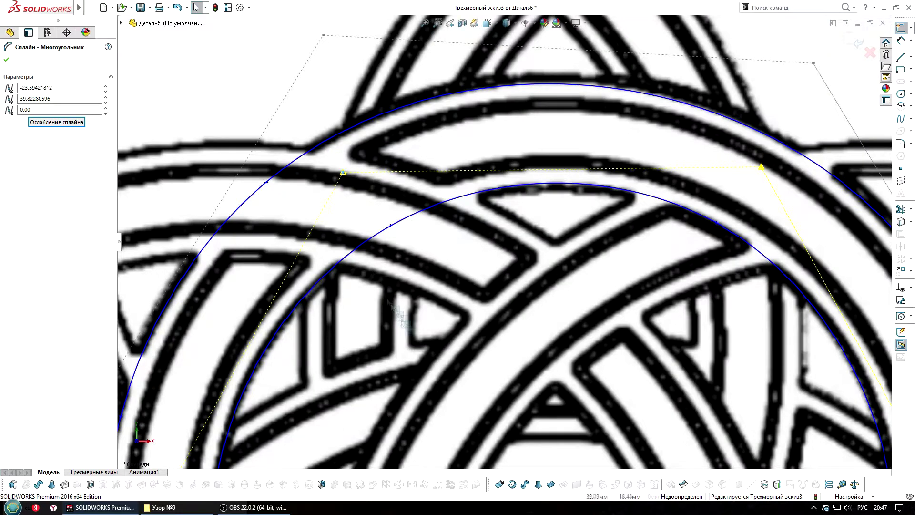
pyautogui.scroll(3, 431, 164)
pyautogui.scroll(-2, 431, 164)
# Nudge the outer spline's control vertices to match the ring edge
pyautogui.click(431, 164)
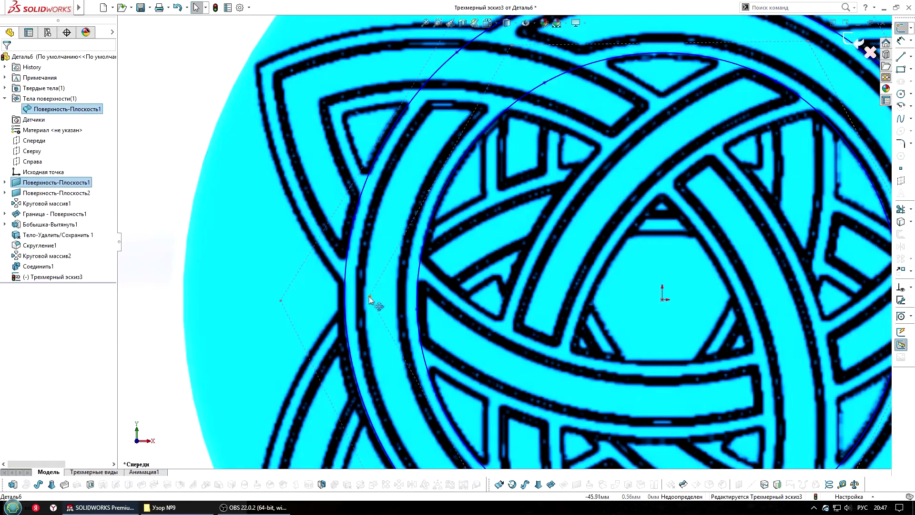
pyautogui.click(374, 300)
pyautogui.scroll(3, 524, 267)
pyautogui.moveTo(739, 310); pyautogui.dragTo(743, 312)
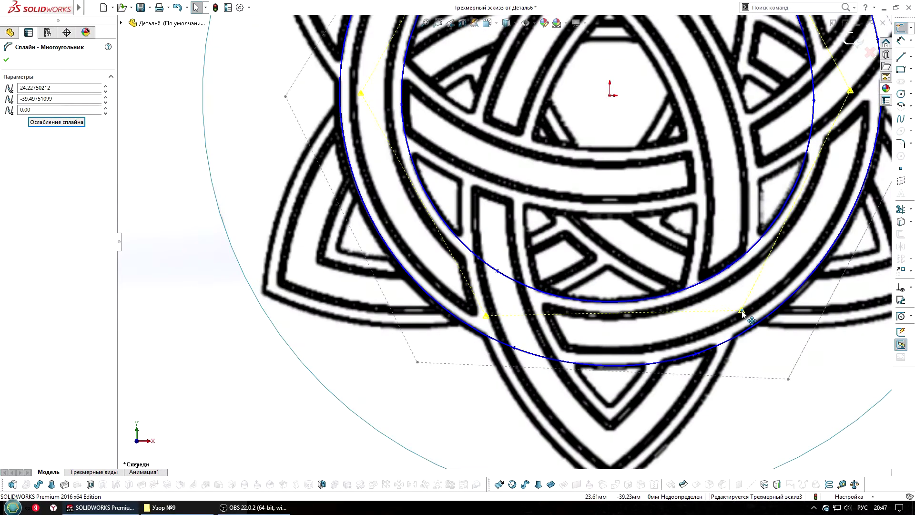
pyautogui.moveTo(852, 93); pyautogui.dragTo(858, 87)
pyautogui.scroll(3, 381, 326)
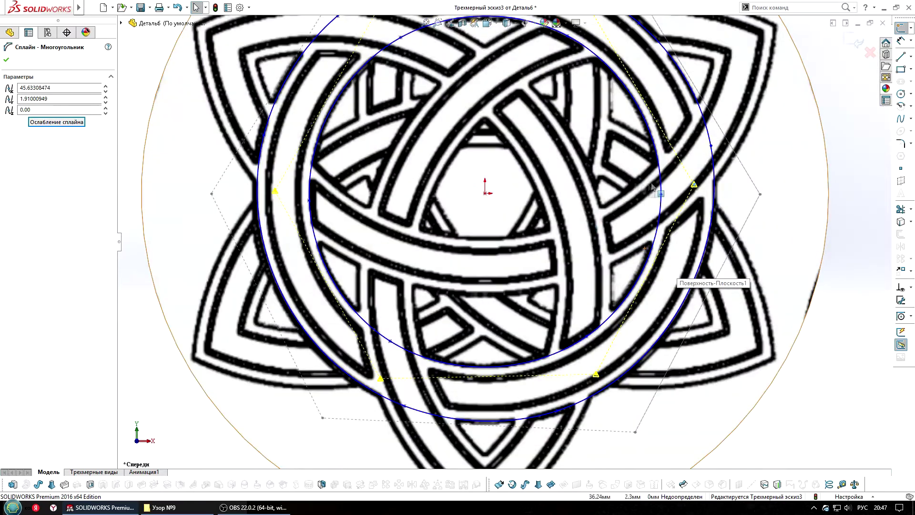
pyautogui.press('Escape')
# Orbit to check both splines, then return to the front view
pyautogui.moveTo(381, 210); pyautogui.dragTo(608, 232, button='middle')
pyautogui.scroll(-2, 608, 231)
pyautogui.hotkey('ctrl', '1')
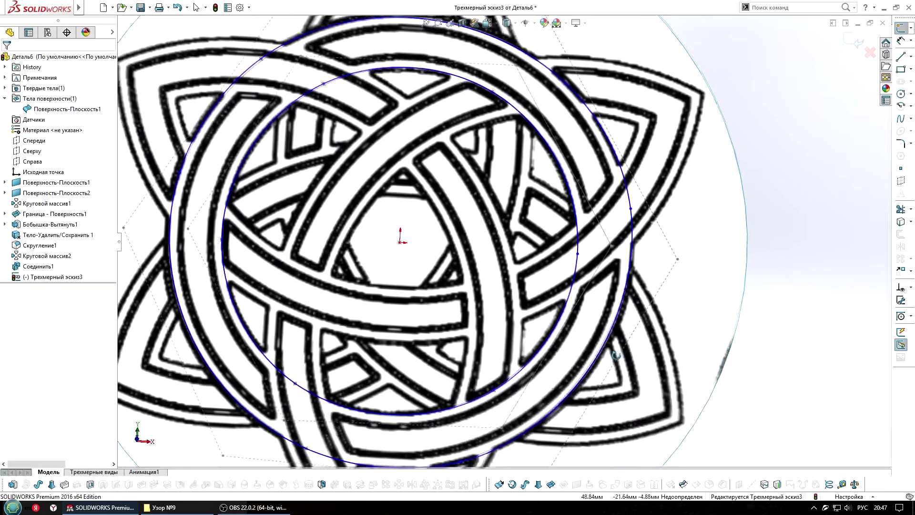
# Lift the first ring spline points to heights of 10 and 15 mm
pyautogui.click(578, 254)
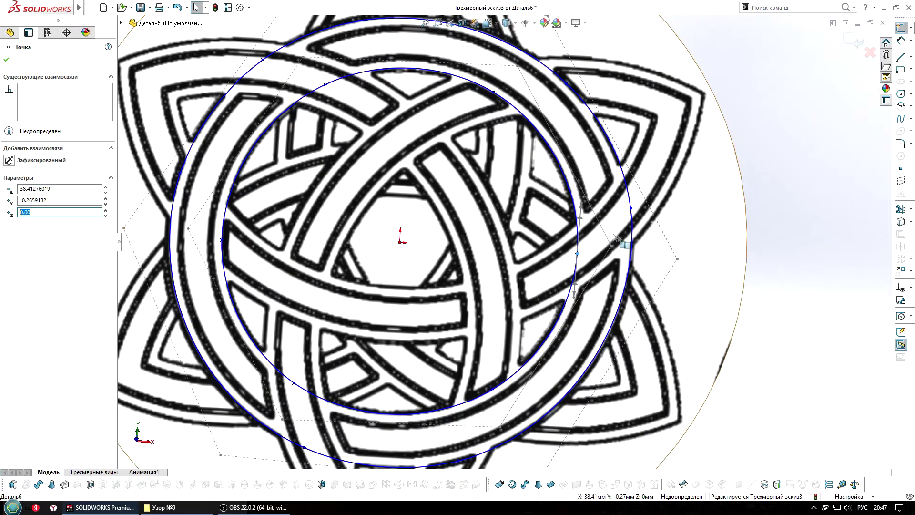
pyautogui.click(631, 209)
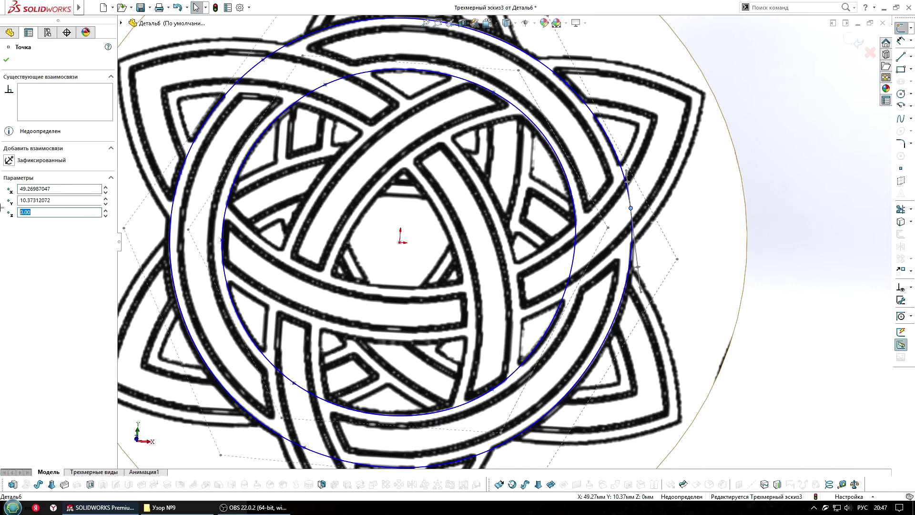
pyautogui.write('10')
pyautogui.press('Return')
pyautogui.click(493, 93)
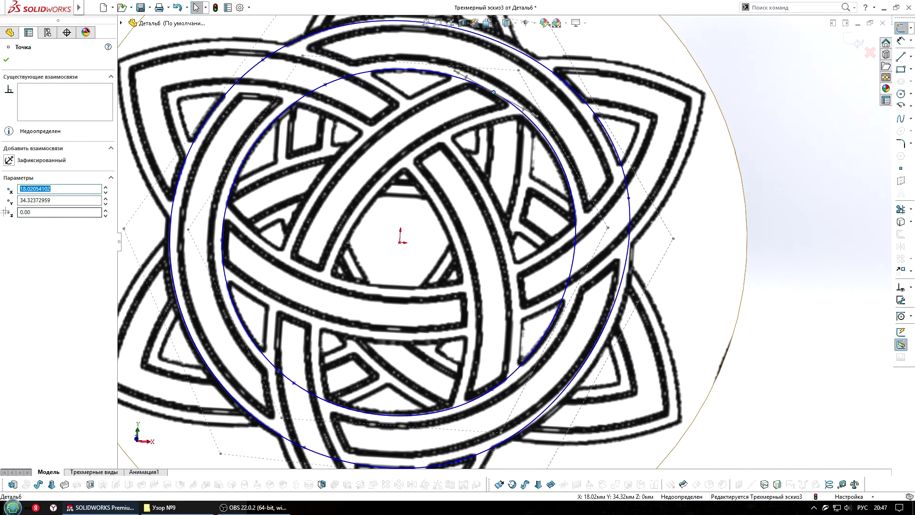
pyautogui.write('1')
pyautogui.scroll(-3, 515, 329)
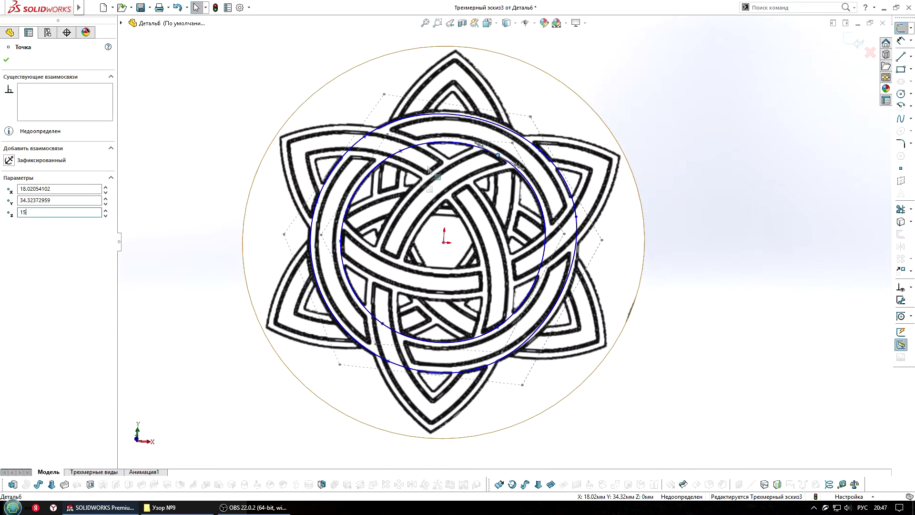
pyautogui.write('5')
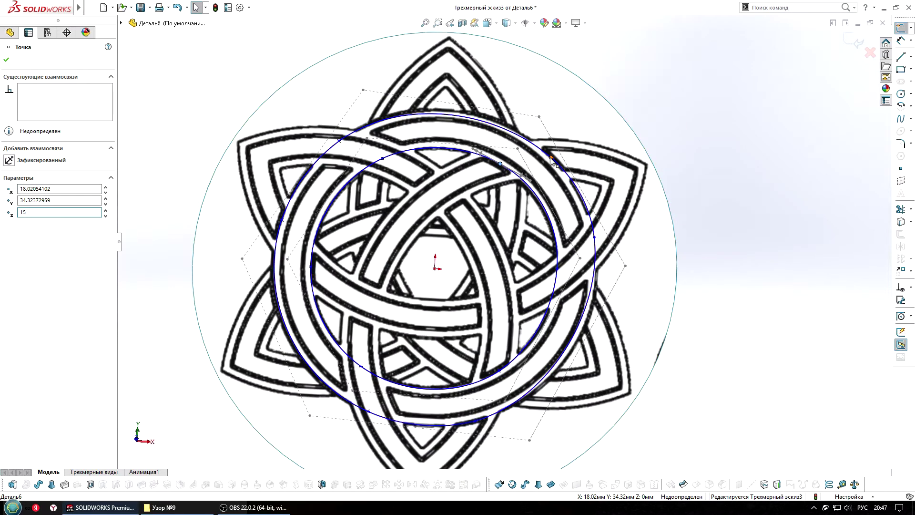
pyautogui.click(551, 158)
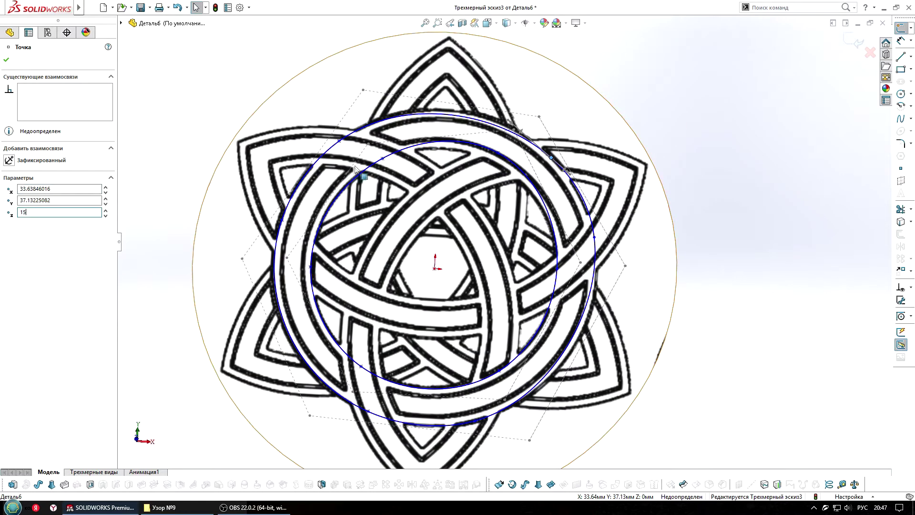
pyautogui.press('Return')
pyautogui.click(383, 158)
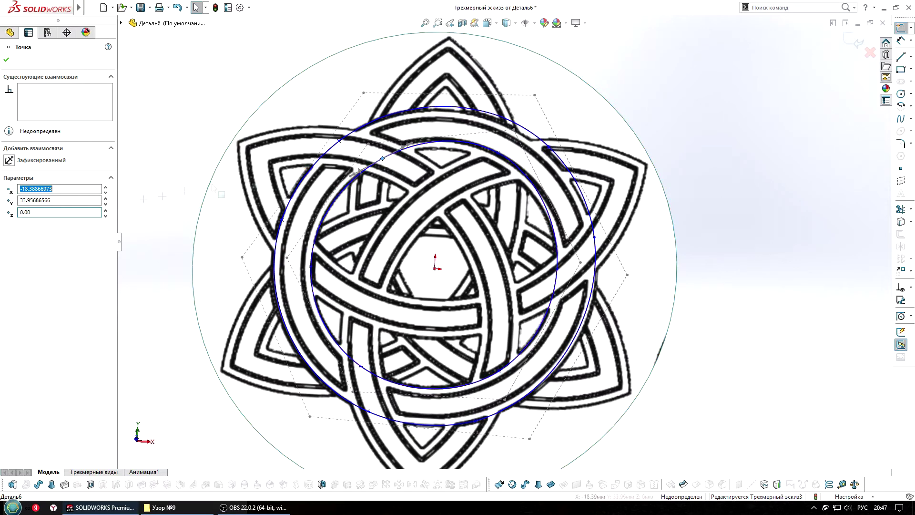
pyautogui.press('Return')
# Set 10 and 15 mm heights on the left, bottom and right ring points
pyautogui.click(339, 140)
pyautogui.click(310, 266)
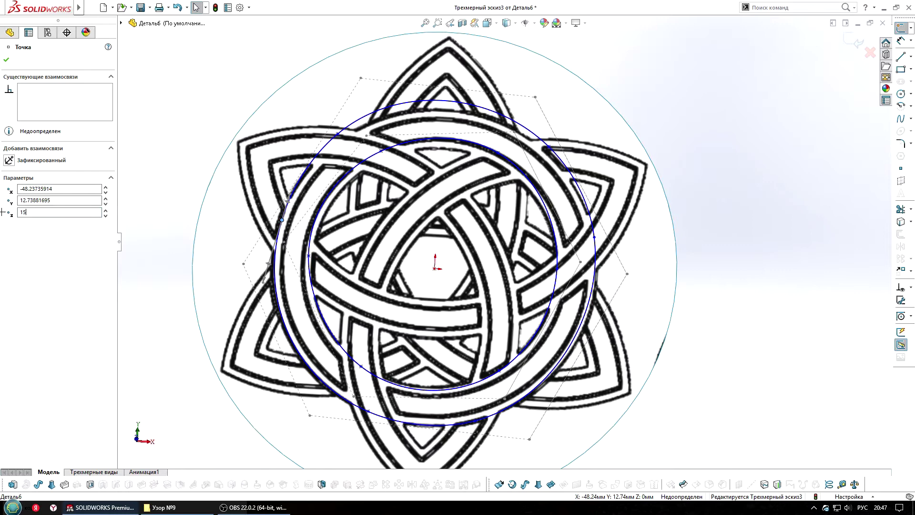
pyautogui.press('Return')
pyautogui.click(361, 366)
pyautogui.press('Return')
pyautogui.click(368, 411)
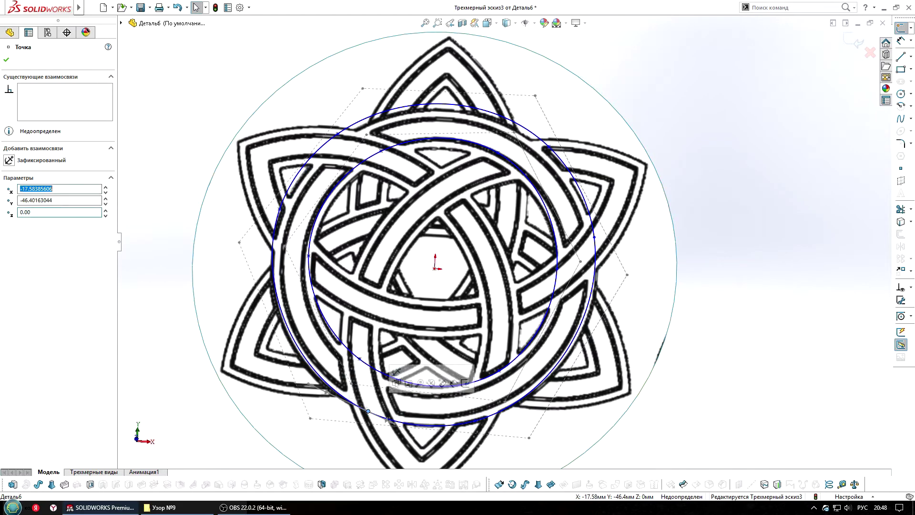
pyautogui.press('Return')
pyautogui.click(475, 420)
pyautogui.press('Return')
pyautogui.click(496, 360)
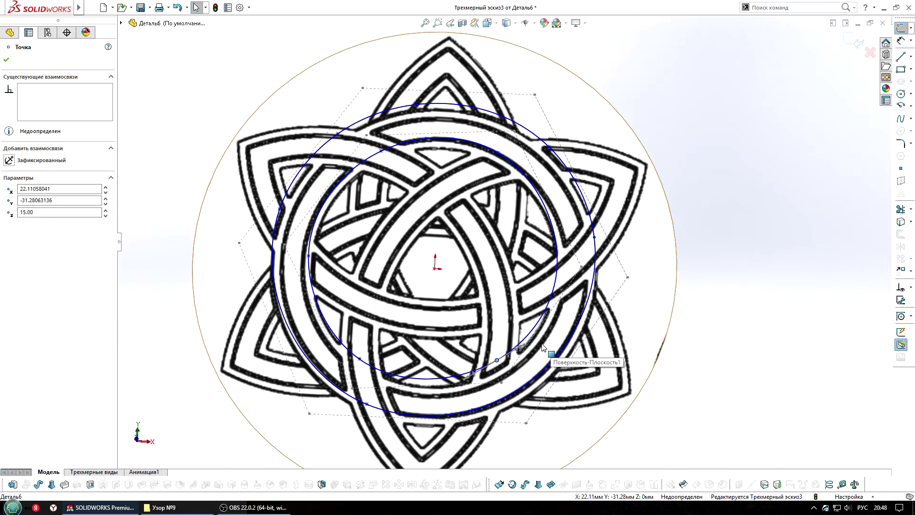
# Check the spline from the side, then exit the 3D sketch in front view
pyautogui.moveTo(542, 346)
pyautogui.mouseDown(button='middle')
pyautogui.moveTo(663, 108)
pyautogui.moveTo(621, 108)
pyautogui.moveTo(419, 147)
pyautogui.moveTo(499, 172)
pyautogui.moveTo(648, 342)
pyautogui.mouseUp(button='middle')
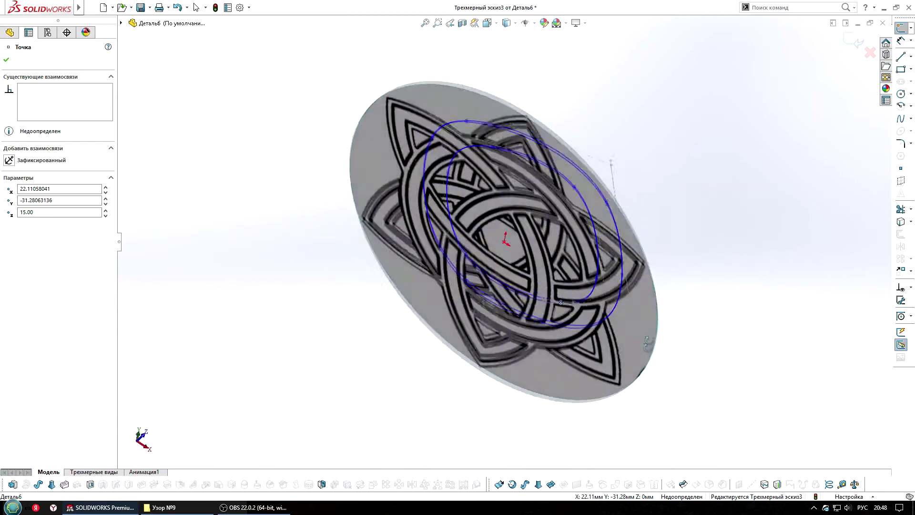
pyautogui.hotkey('ctrl', '1')
pyautogui.click(855, 42)
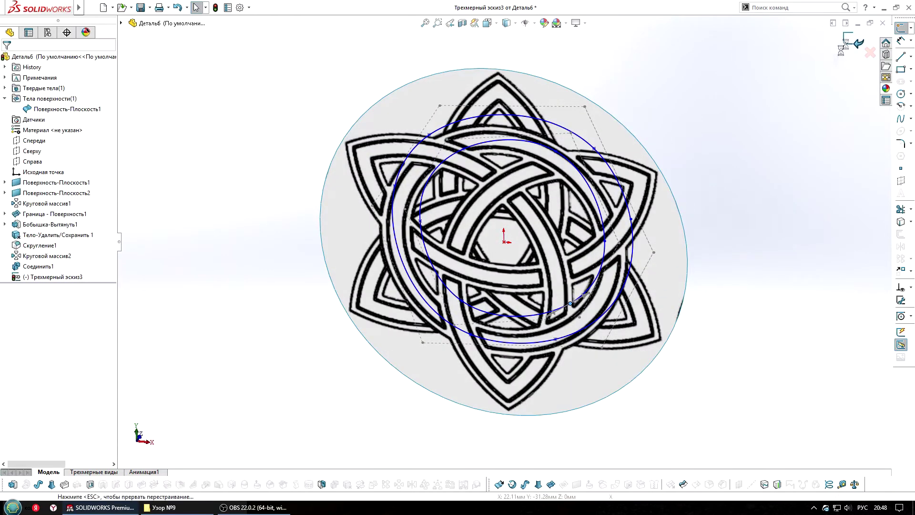
# Start a new 3D sketch viewed straight from the front
pyautogui.click(775, 229)
pyautogui.scroll(-3, 682, 255)
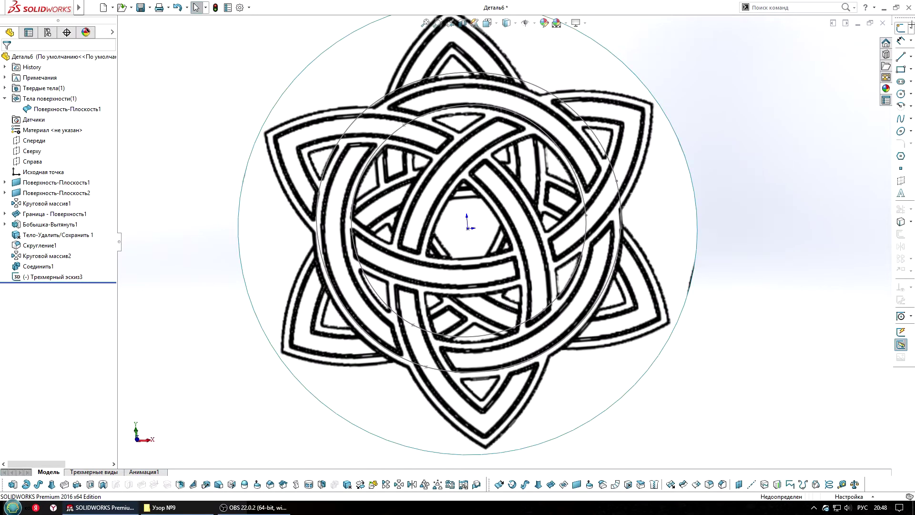
pyautogui.click(837, 38)
pyautogui.moveTo(678, 241); pyautogui.dragTo(674, 247, button='middle')
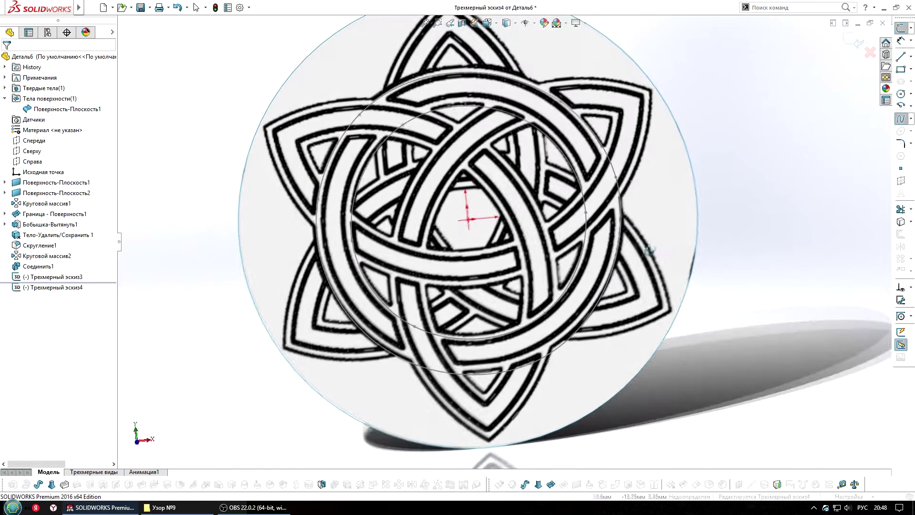
pyautogui.hotkey('ctrl', '1')
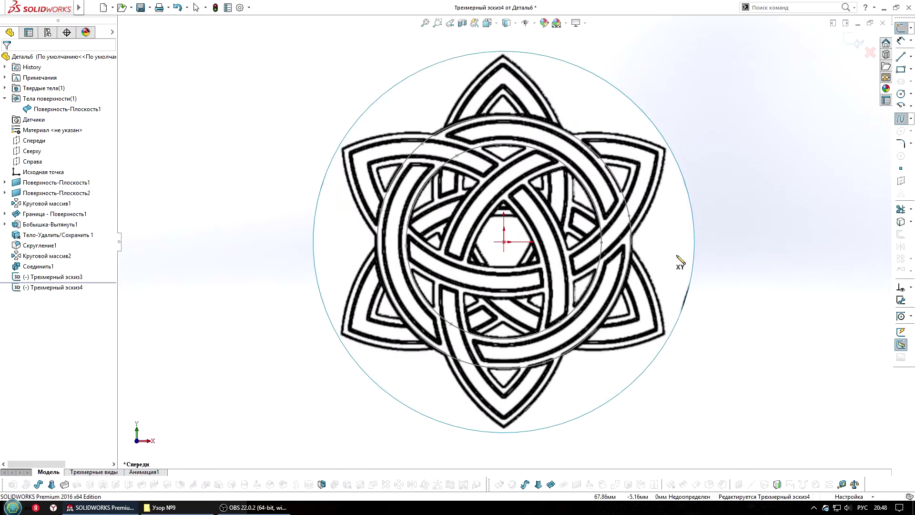
pyautogui.scroll(-3, 672, 253)
pyautogui.scroll(-3, 581, 279)
# Draw short splines bridging the inner and outer ring curves
pyautogui.click(565, 272)
pyautogui.doubleClick(624, 276)
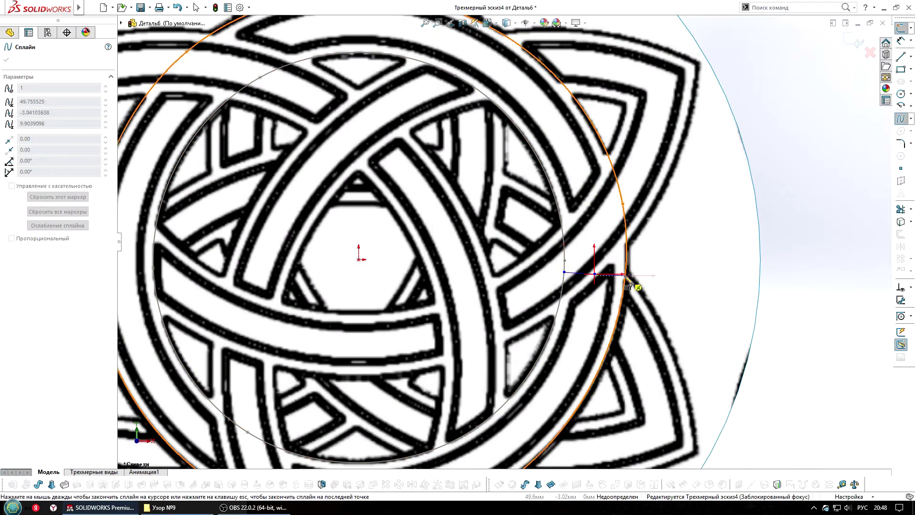
pyautogui.scroll(4, 615, 277)
pyautogui.scroll(-2, 327, 181)
pyautogui.scroll(3, 544, 195)
pyautogui.scroll(2, 477, 277)
pyautogui.scroll(-6, 491, 143)
pyautogui.click(405, 308)
pyautogui.scroll(5, 376, 360)
pyautogui.moveTo(377, 360); pyautogui.dragTo(382, 202, button='middle')
pyautogui.scroll(-5, 382, 238)
pyautogui.scroll(-3, 381, 201)
# Bend the bridging splines into S-curves by adjusting their tangent handles
pyautogui.click(351, 212)
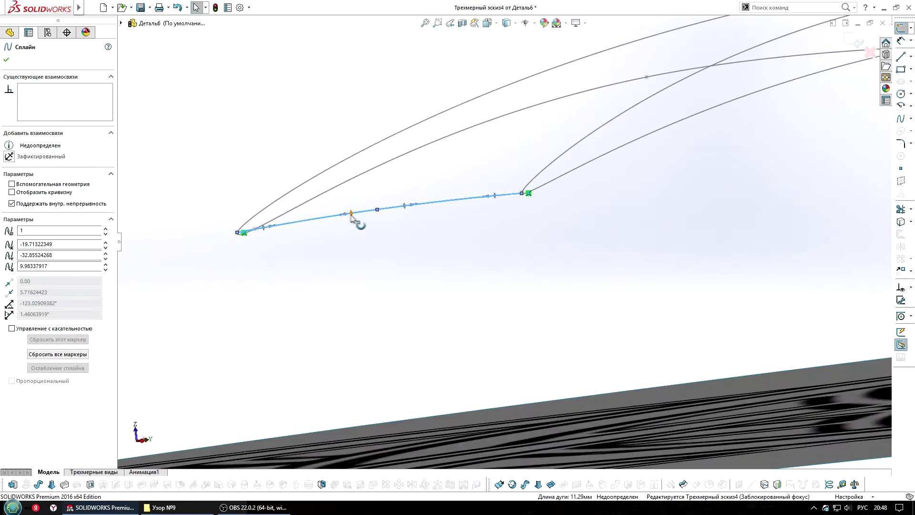
pyautogui.moveTo(352, 213); pyautogui.dragTo(362, 223)
pyautogui.moveTo(358, 227); pyautogui.dragTo(385, 249, button='middle')
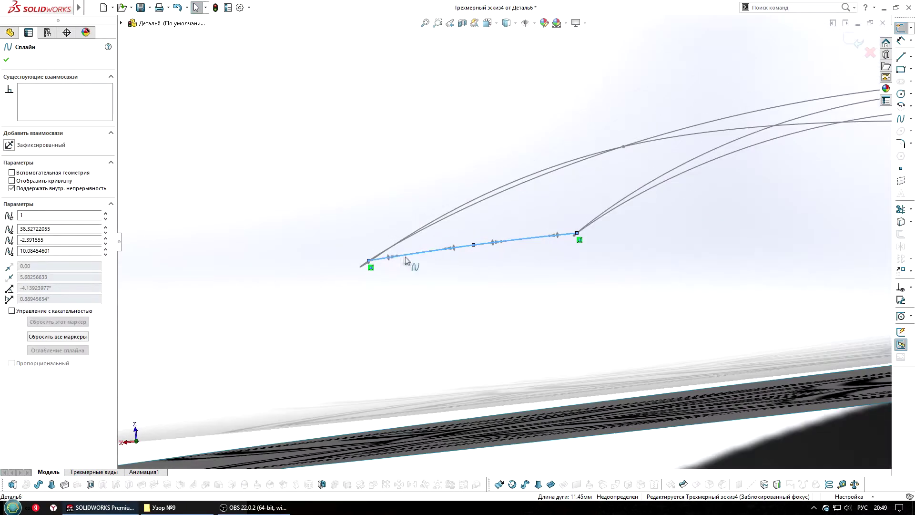
pyautogui.click(386, 248)
pyautogui.moveTo(553, 228); pyautogui.dragTo(553, 228)
pyautogui.click(474, 246)
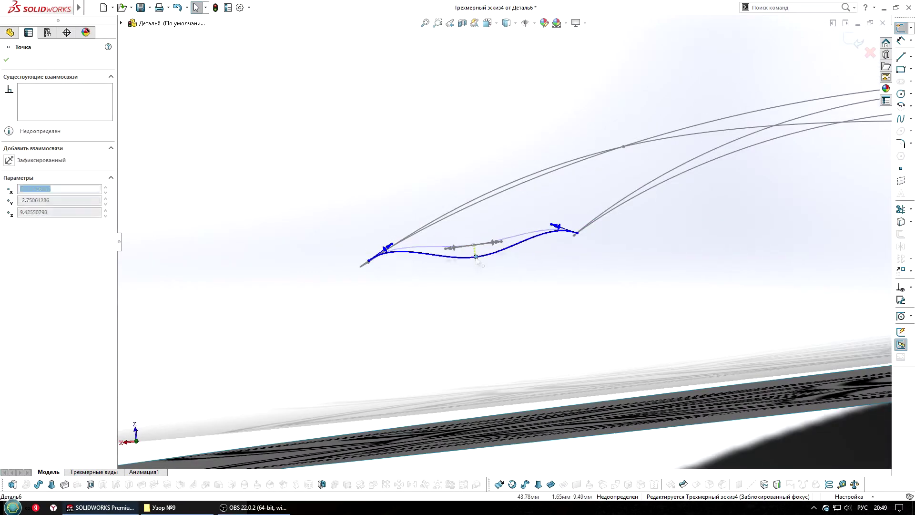
pyautogui.moveTo(476, 259); pyautogui.dragTo(467, 252, button='middle')
pyautogui.click(466, 252)
pyautogui.moveTo(466, 252); pyautogui.dragTo(482, 267, button='middle')
# Exit the 3D sketch, face the front and launch Boundary Surface
pyautogui.click(858, 42)
pyautogui.hotkey('ctrl', '1')
pyautogui.press('Return')
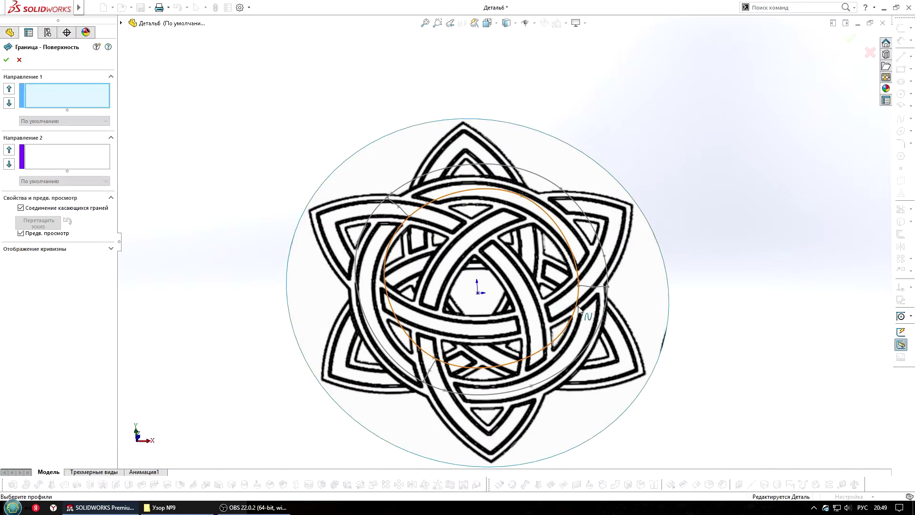
# Build the ring surface from both circles and three cross splines, then sketch on Front
pyautogui.click(578, 309)
pyautogui.click(603, 337)
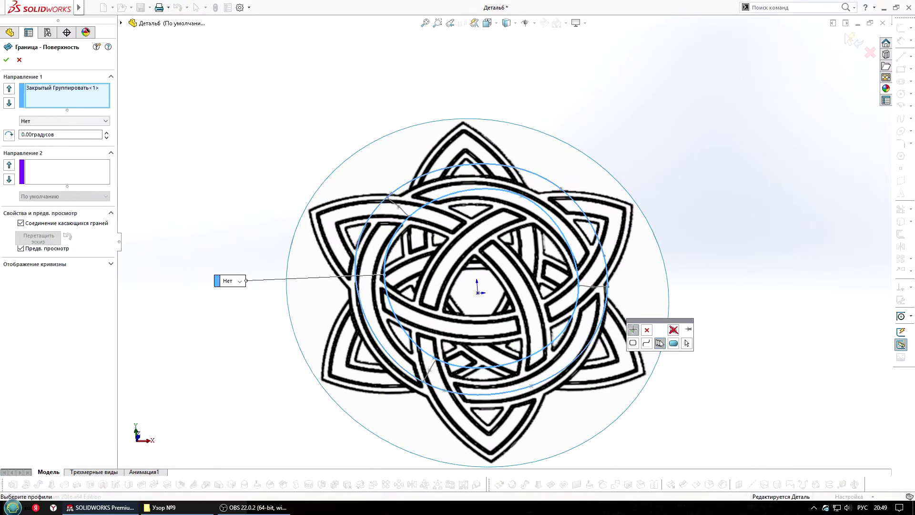
pyautogui.click(587, 287)
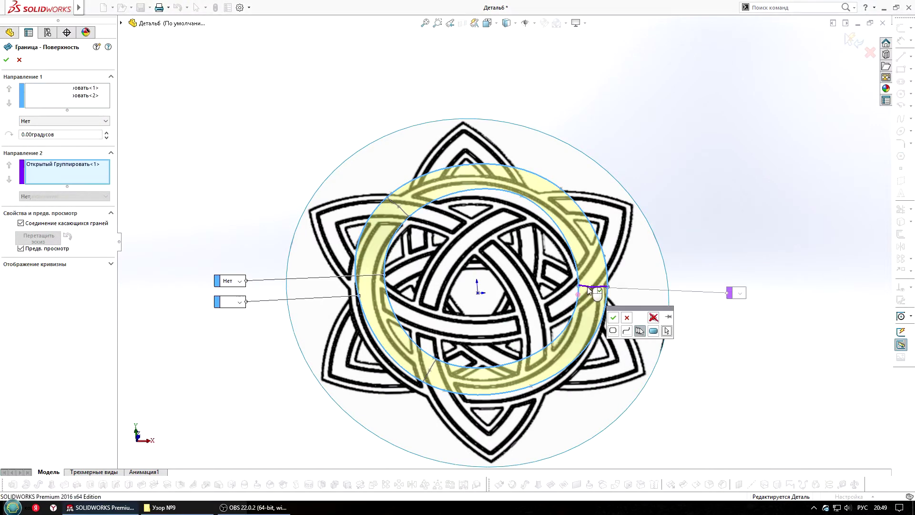
pyautogui.click(402, 212)
pyautogui.click(431, 369)
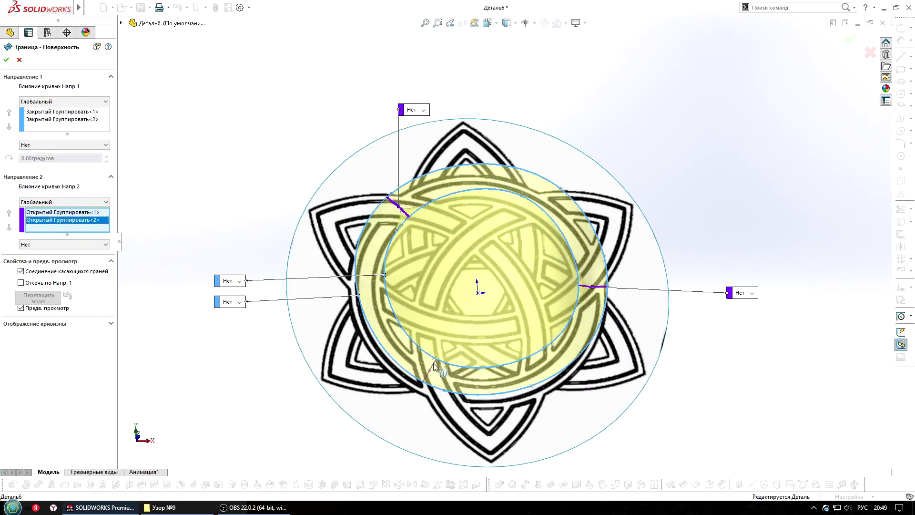
pyautogui.press('Return')
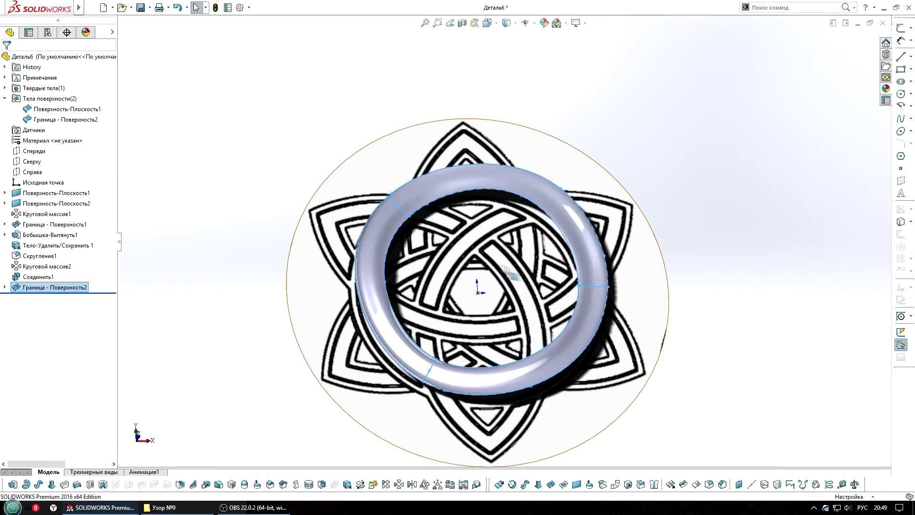
pyautogui.press('s')
pyautogui.click(530, 236)
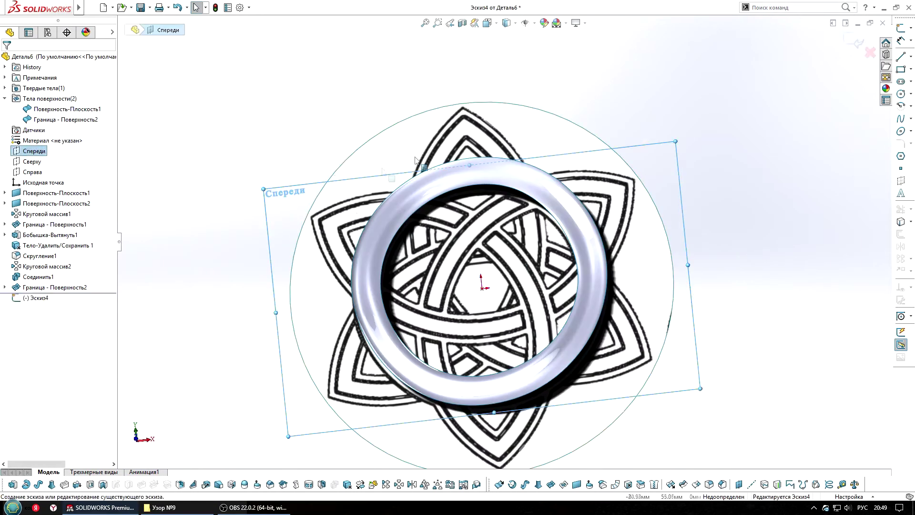
# Convert the inner ring edge and extrude a boss up to the ring's boundary surface
pyautogui.click(546, 208)
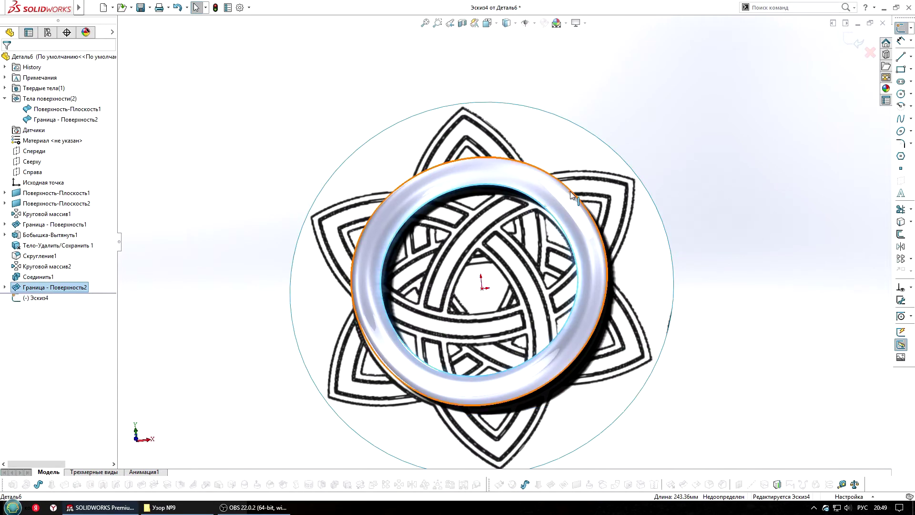
pyautogui.click(901, 221)
pyautogui.click(49, 117)
pyautogui.click(42, 145)
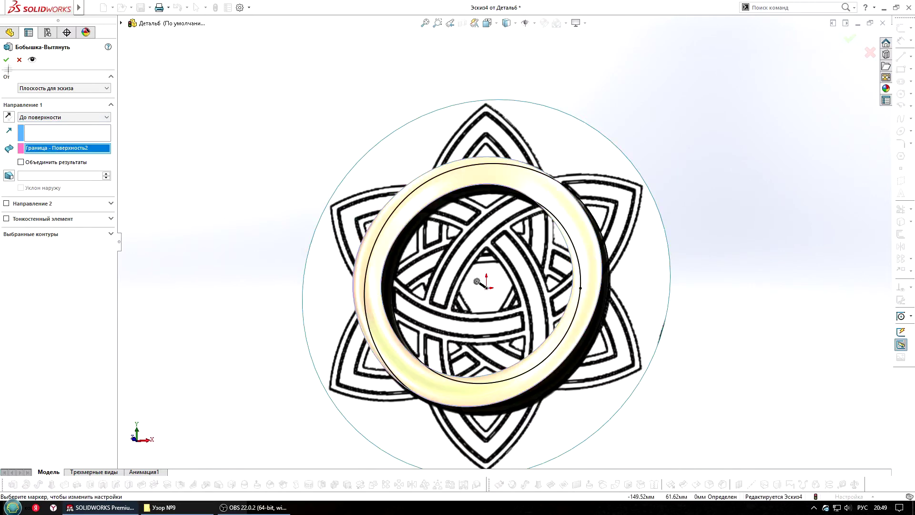
pyautogui.click(58, 120)
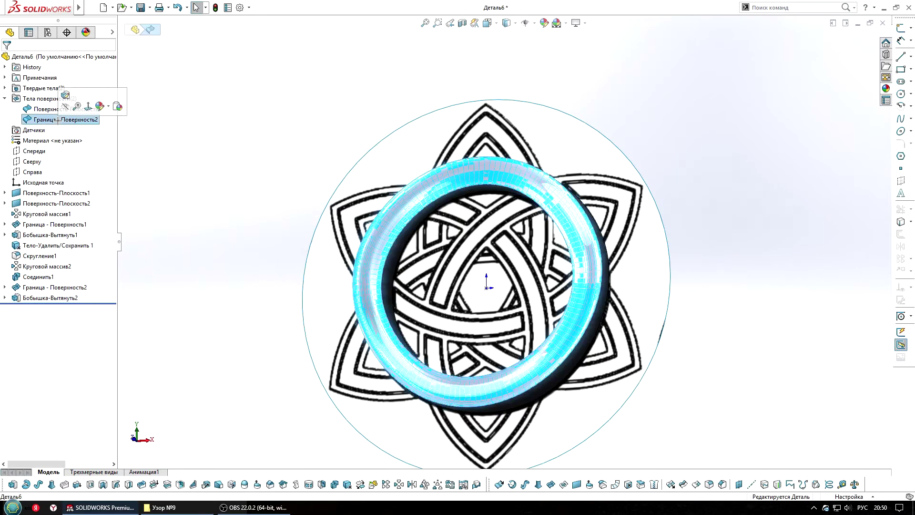
# Delete the ring's boundary surface body, keeping the solids, and review the knot
pyautogui.click(348, 485)
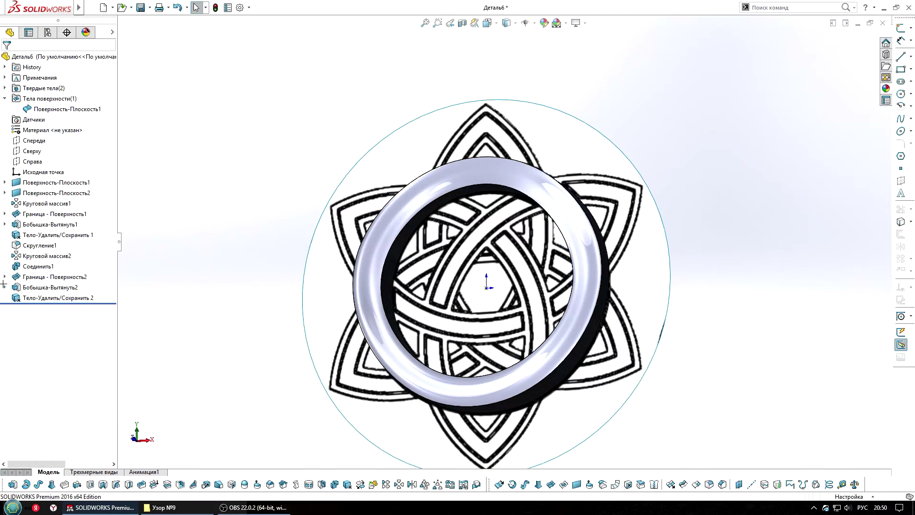
pyautogui.click(5, 88)
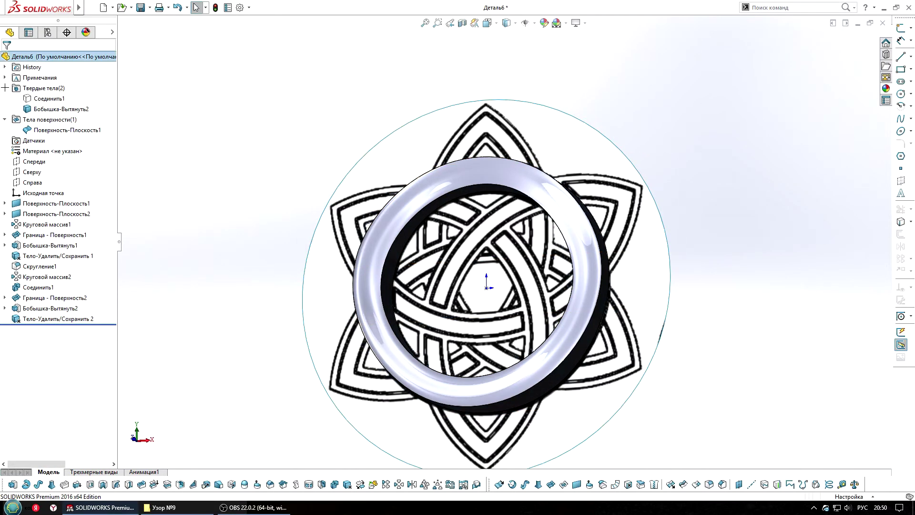
pyautogui.click(48, 99)
pyautogui.click(249, 119)
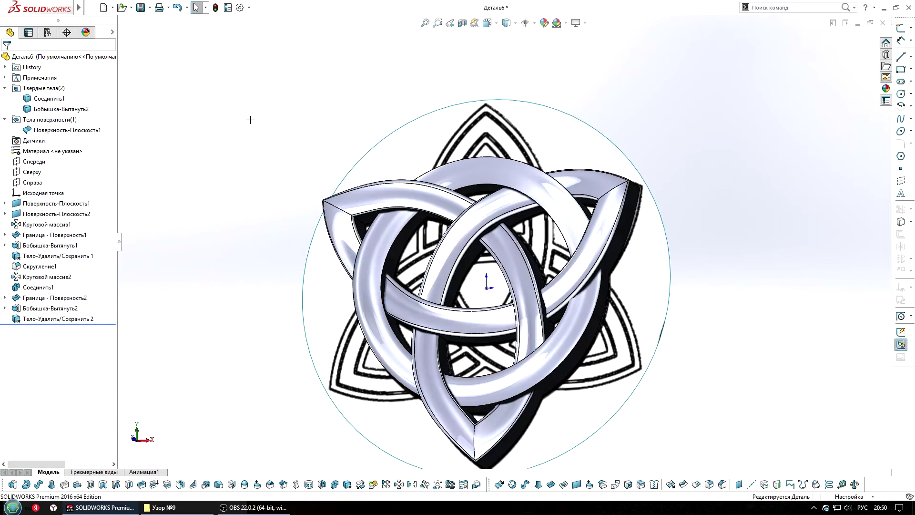
pyautogui.scroll(2, 491, 295)
pyautogui.scroll(2, 491, 296)
pyautogui.scroll(-4, 516, 276)
pyautogui.moveTo(491, 295)
pyautogui.mouseDown(button='middle')
pyautogui.moveTo(516, 276)
pyautogui.moveTo(482, 182)
pyautogui.mouseUp(button='middle')
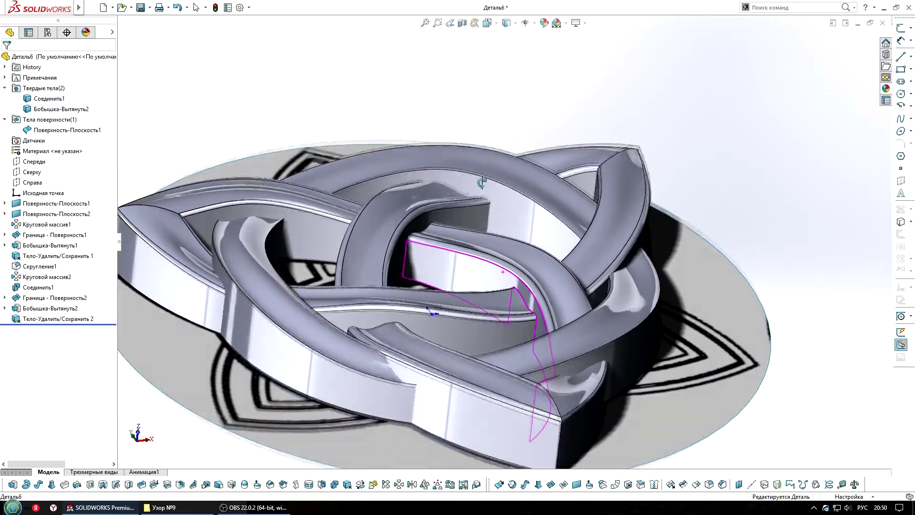
pyautogui.scroll(-2, 483, 182)
pyautogui.moveTo(483, 182); pyautogui.dragTo(406, 298, button='middle')
pyautogui.scroll(-3, 406, 298)
pyautogui.press('f')
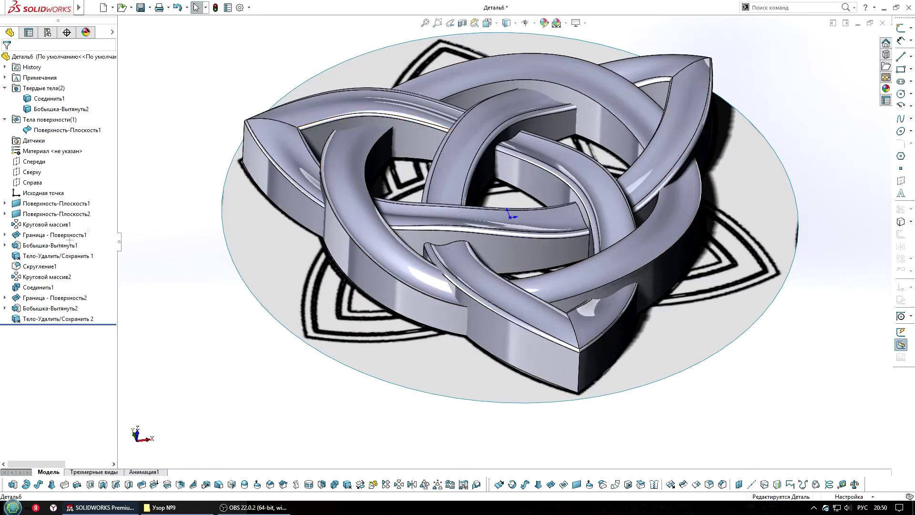
# Open the ring's first 3D sketch and select its spline for editing
pyautogui.click(6, 298)
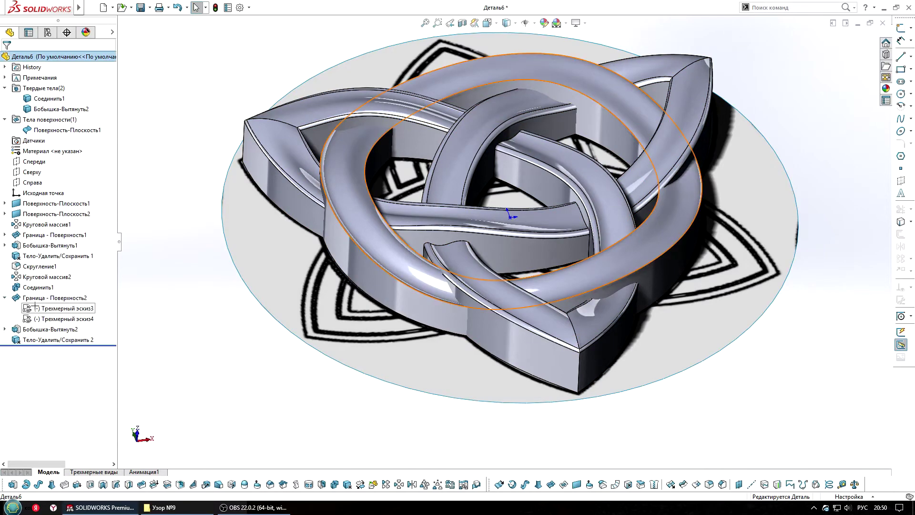
pyautogui.click(36, 306)
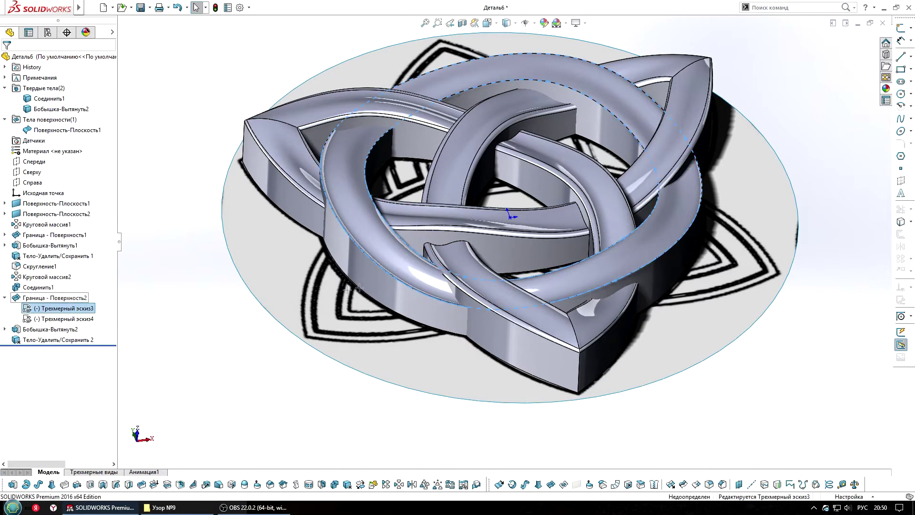
pyautogui.scroll(-5, 359, 287)
pyautogui.moveTo(359, 288)
pyautogui.mouseDown(button='middle')
pyautogui.moveTo(473, 190)
pyautogui.moveTo(423, 270)
pyautogui.mouseUp(button='middle')
pyautogui.scroll(-3, 473, 189)
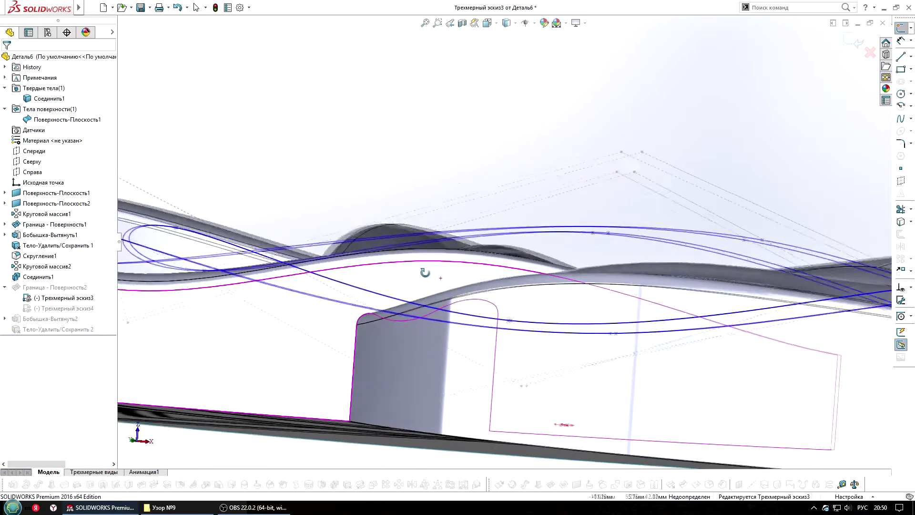
pyautogui.click(454, 306)
pyautogui.moveTo(455, 306); pyautogui.dragTo(452, 321, button='middle')
pyautogui.moveTo(398, 288)
pyautogui.mouseDown()
pyautogui.moveTo(399, 299)
pyautogui.moveTo(410, 299)
pyautogui.mouseUp()
pyautogui.moveTo(410, 300); pyautogui.dragTo(438, 316, button='middle')
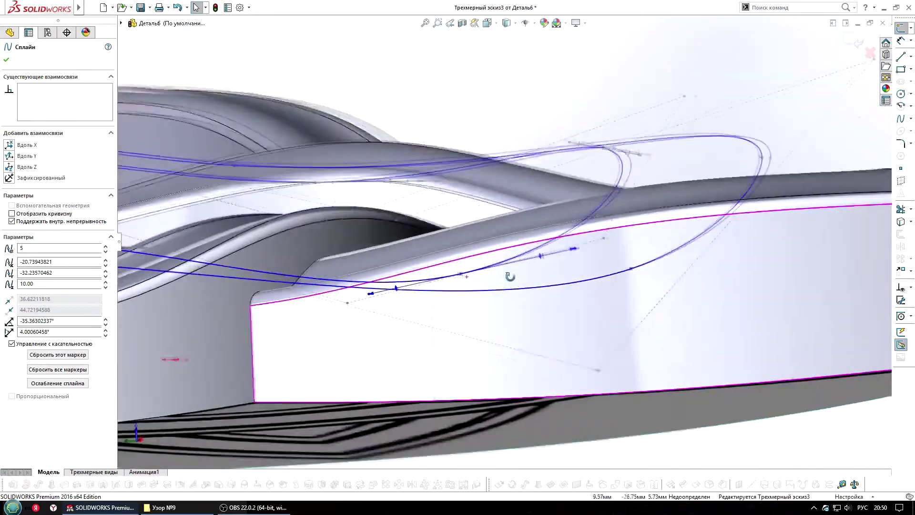
pyautogui.moveTo(510, 277); pyautogui.dragTo(480, 280, button='middle')
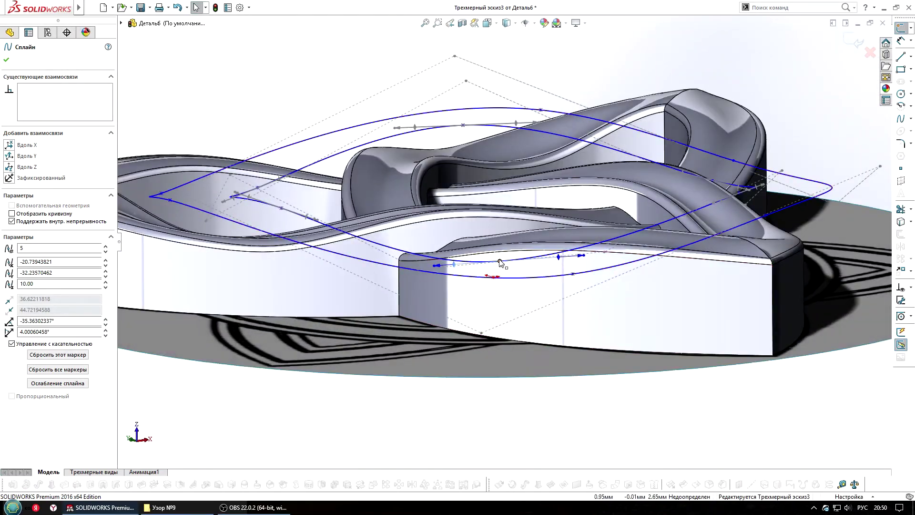
# Set two ring spline points to a Z height of 9
pyautogui.click(499, 261)
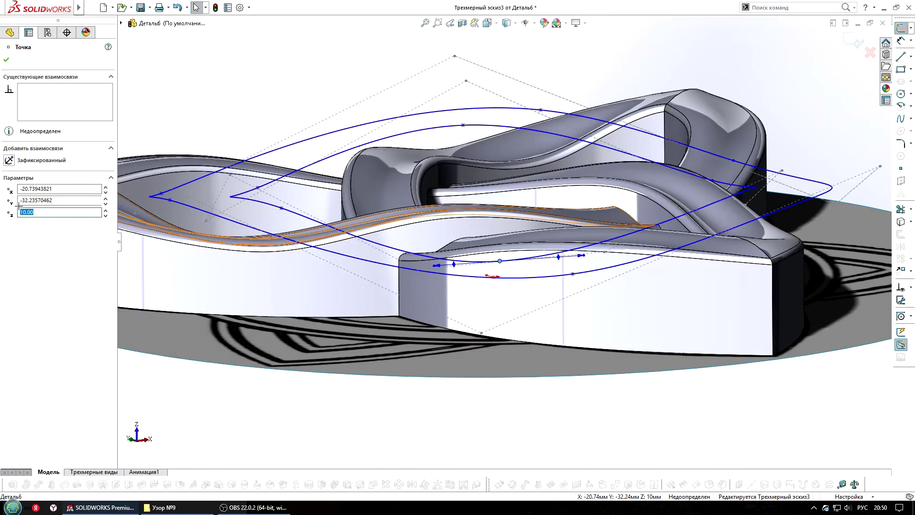
pyautogui.write('9')
pyautogui.press('Return')
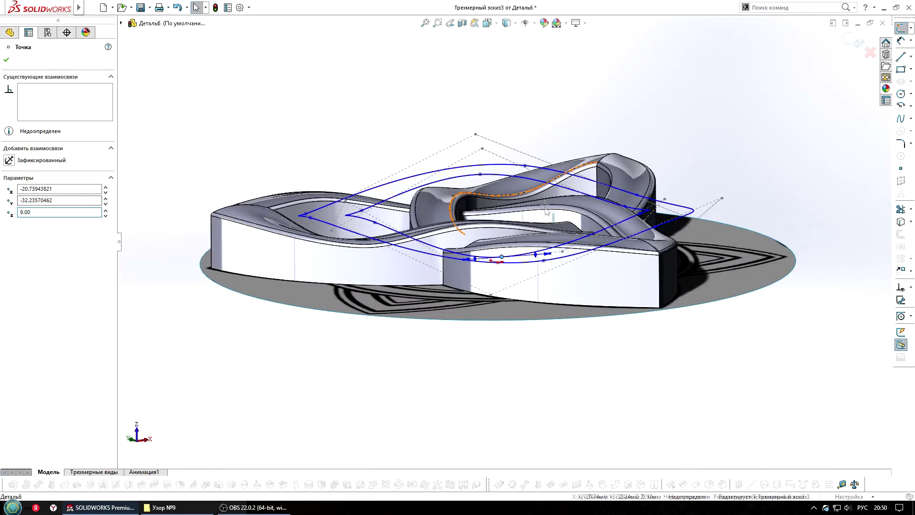
pyautogui.scroll(5, 524, 214)
pyautogui.click(515, 211)
pyautogui.scroll(-1, 516, 211)
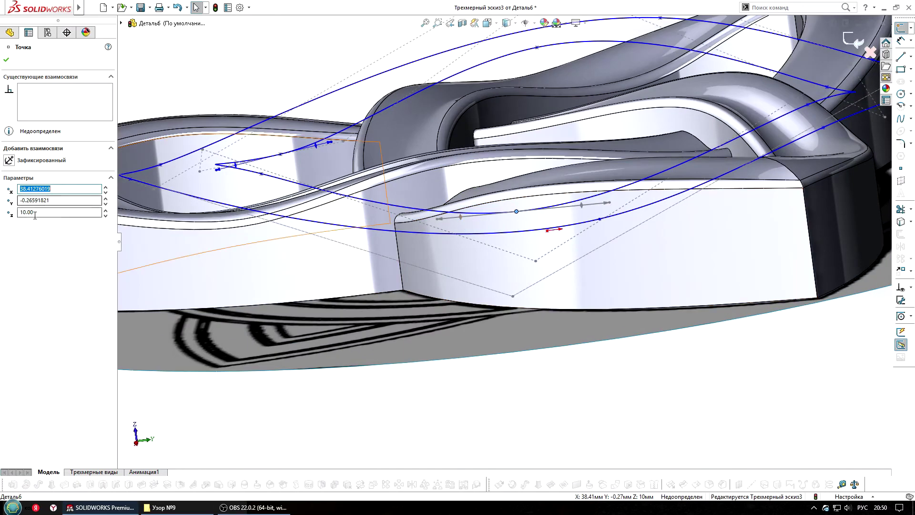
pyautogui.press('Return')
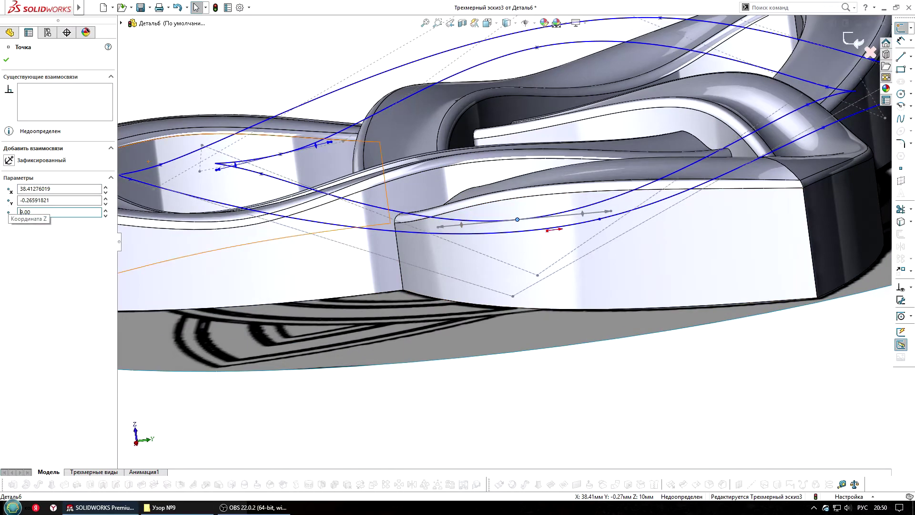
pyautogui.scroll(-5, 438, 282)
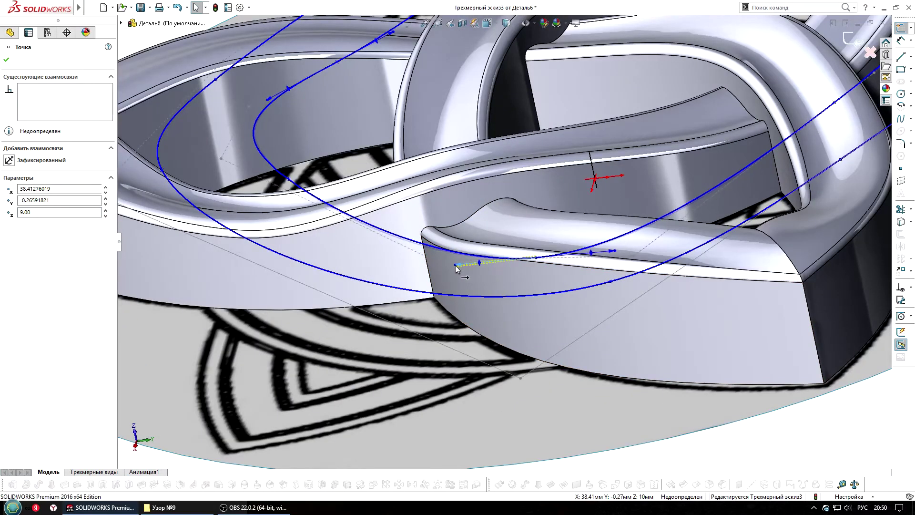
# Set the next spline point's height to 0 and check the ring weaves through
pyautogui.click(632, 251)
pyautogui.hotkey('ctrl', '8')
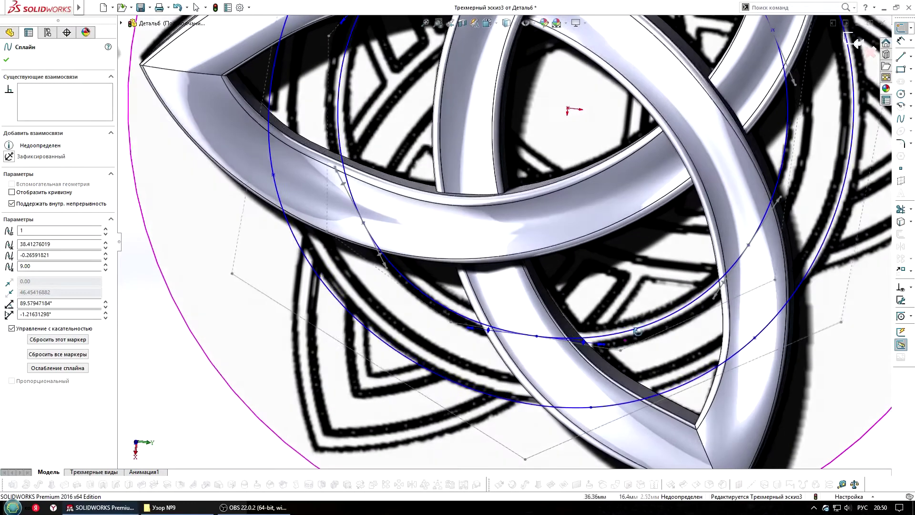
pyautogui.press('f')
pyautogui.moveTo(632, 323); pyautogui.dragTo(536, 114, button='middle')
pyautogui.scroll(-5, 570, 209)
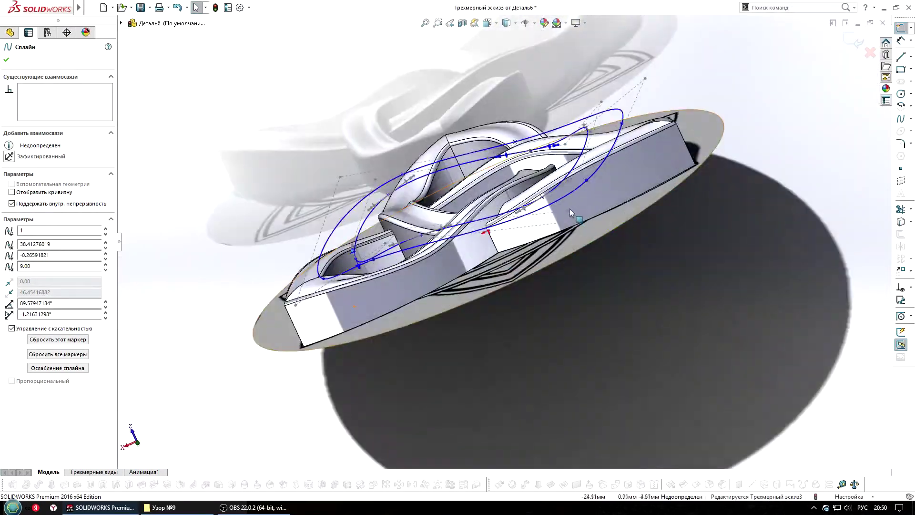
pyautogui.scroll(-5, 515, 198)
pyautogui.click(511, 195)
pyautogui.write('8')
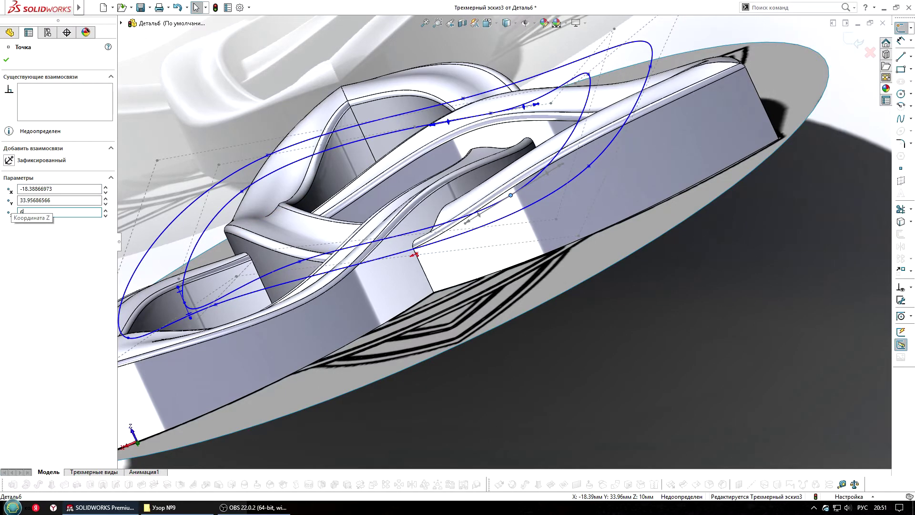
pyautogui.press('Return')
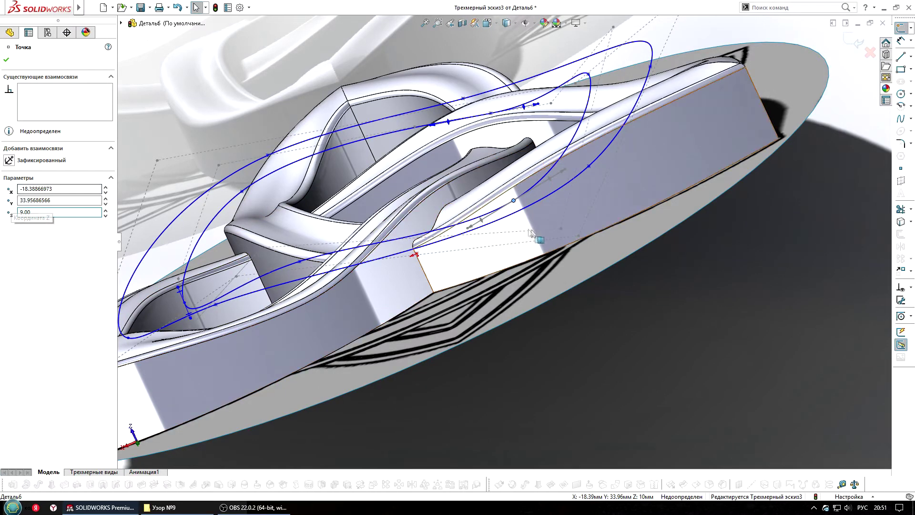
pyautogui.moveTo(217, 228); pyautogui.dragTo(766, 65, button='middle')
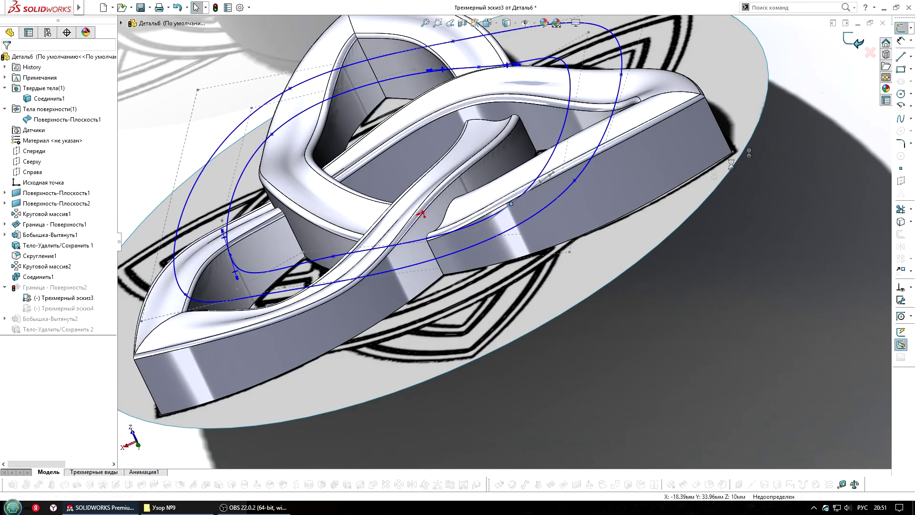
pyautogui.scroll(5, 591, 255)
pyautogui.moveTo(586, 256)
pyautogui.mouseDown(button='middle')
pyautogui.moveTo(524, 260)
pyautogui.moveTo(597, 193)
pyautogui.moveTo(577, 470)
pyautogui.moveTo(648, 203)
pyautogui.moveTo(609, 138)
pyautogui.moveTo(746, 153)
pyautogui.moveTo(769, 321)
pyautogui.moveTo(754, 344)
pyautogui.moveTo(553, 314)
pyautogui.mouseUp(button='middle')
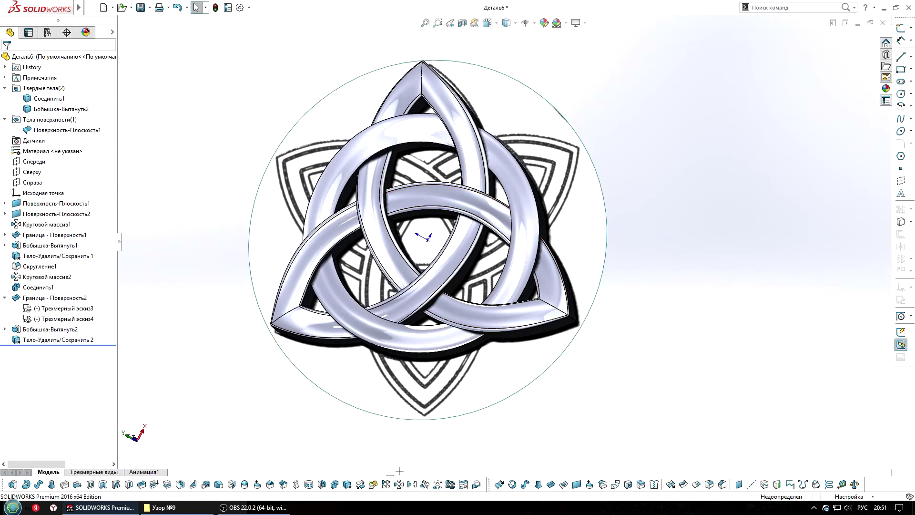
# Copy Соединить1 with zero X, Y, Z offsets, rotated 180° about Z
pyautogui.click(361, 484)
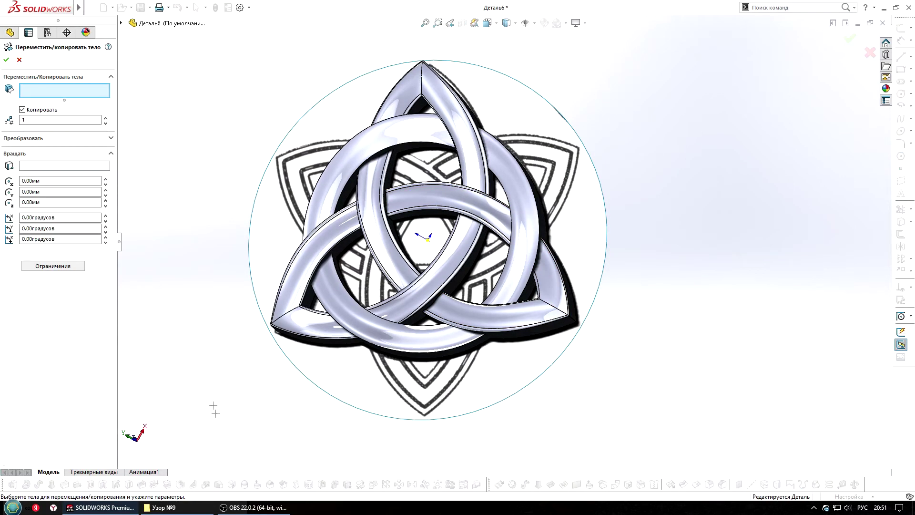
pyautogui.click(288, 316)
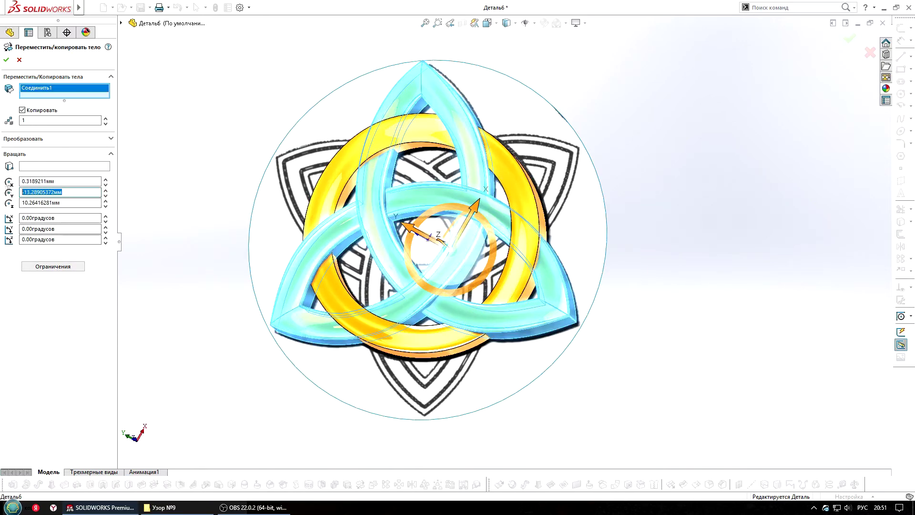
pyautogui.write('0')
pyautogui.hotkey('shift', 'Tab')
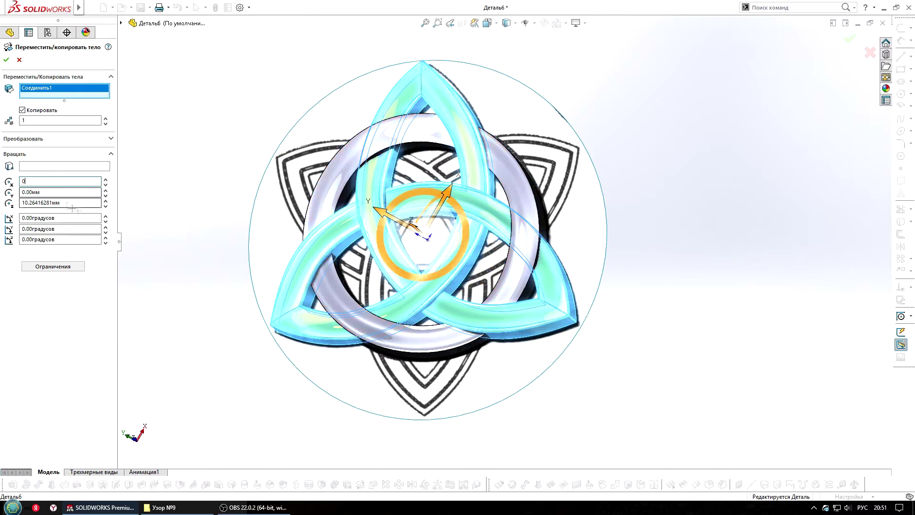
pyautogui.press('Tab')
pyautogui.press('Tab')
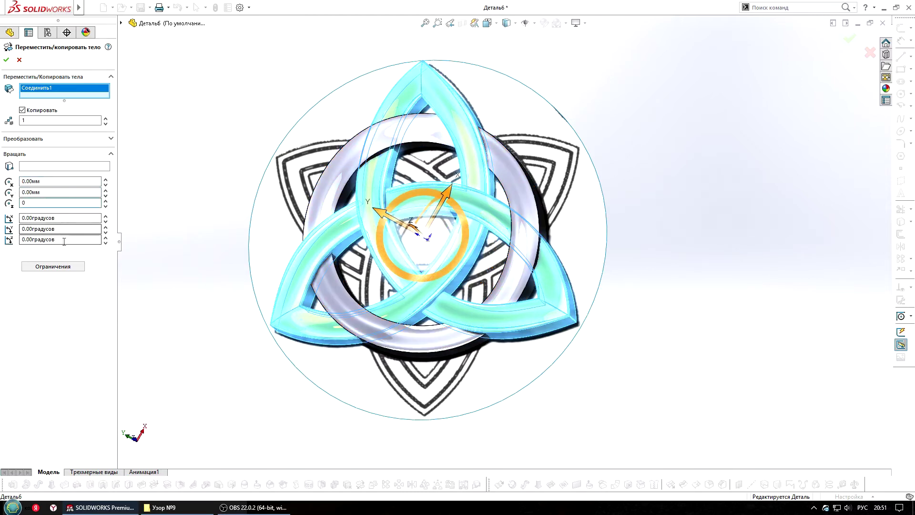
pyautogui.click(64, 239)
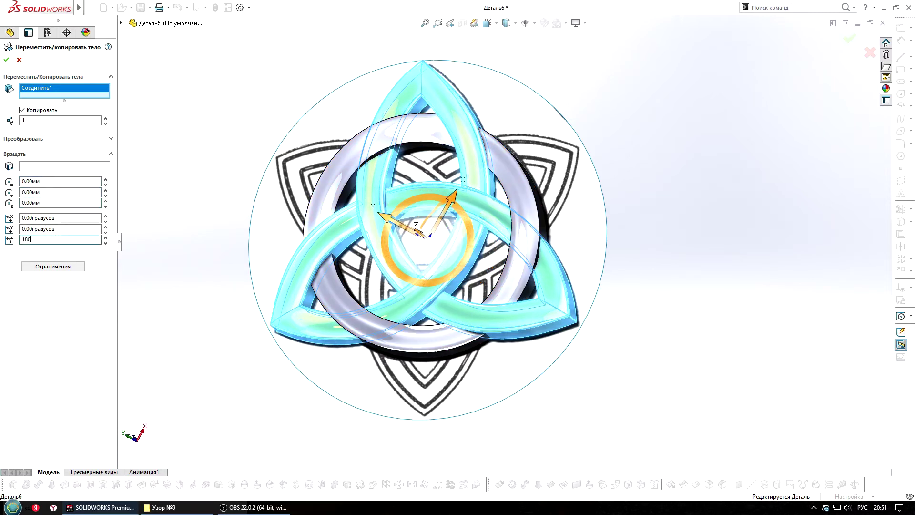
pyautogui.press('Return')
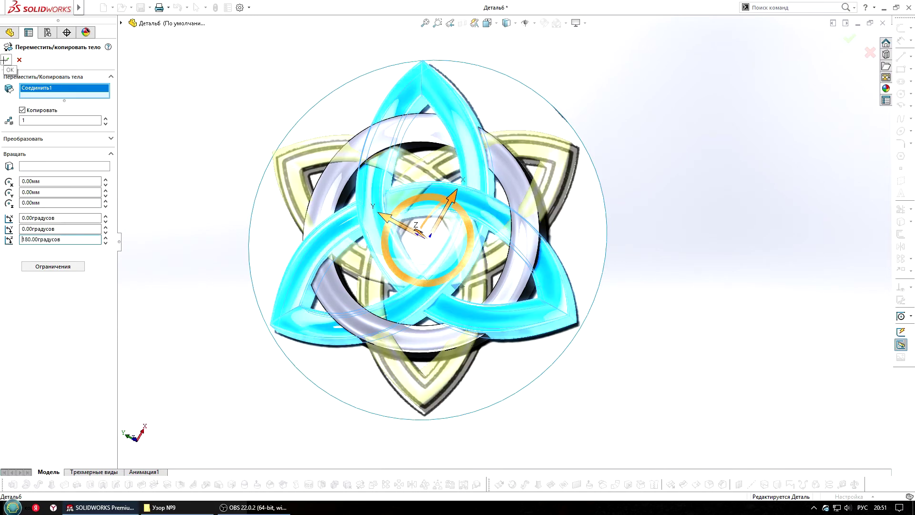
pyautogui.click(6, 60)
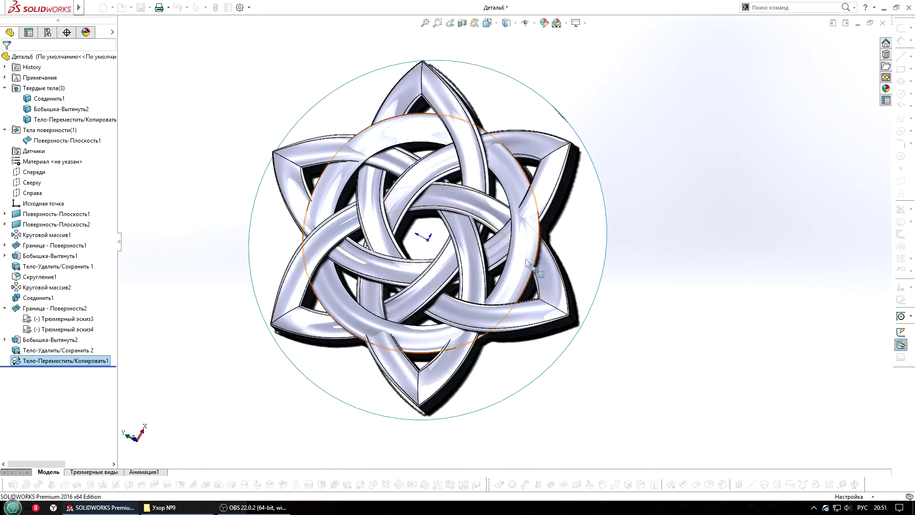
pyautogui.moveTo(525, 295)
pyautogui.mouseDown(button='middle')
pyautogui.moveTo(494, 215)
pyautogui.moveTo(518, 271)
pyautogui.mouseUp(button='middle')
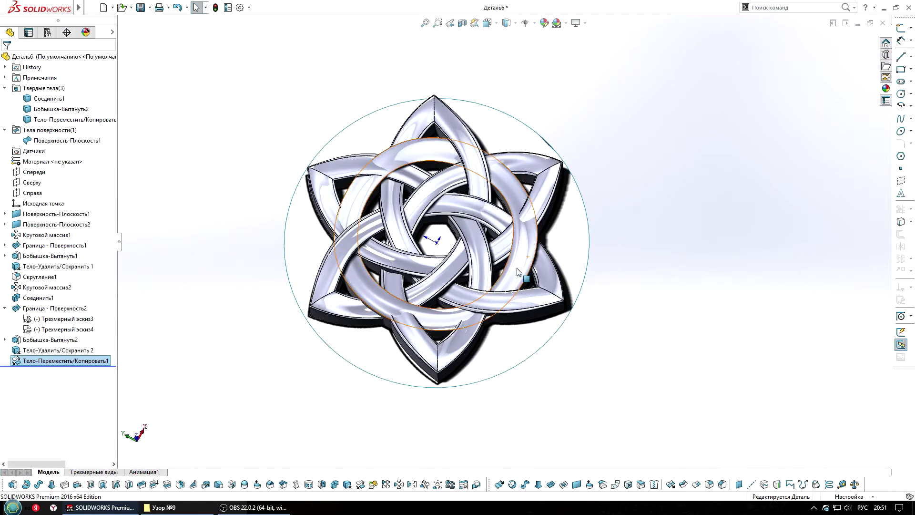
# Turn the view normal to the disc surface
pyautogui.hotkey('ctrl', '8')
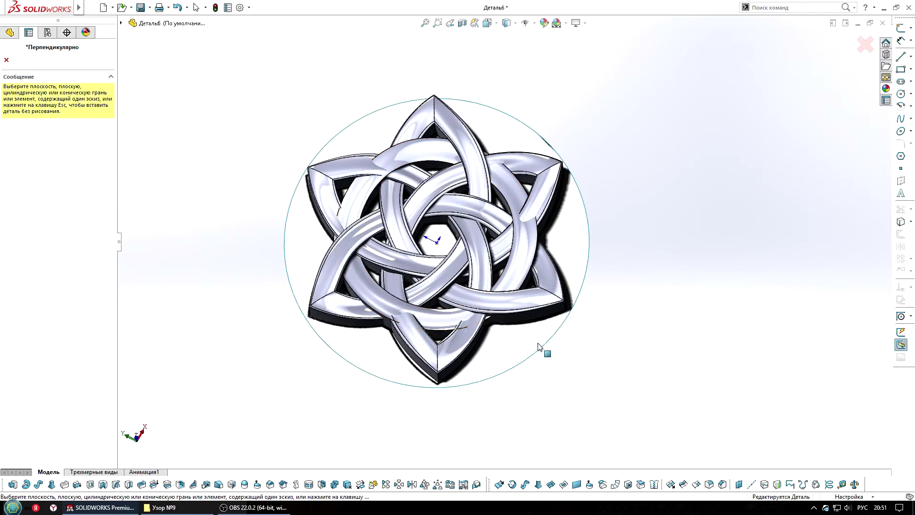
pyautogui.click(539, 347)
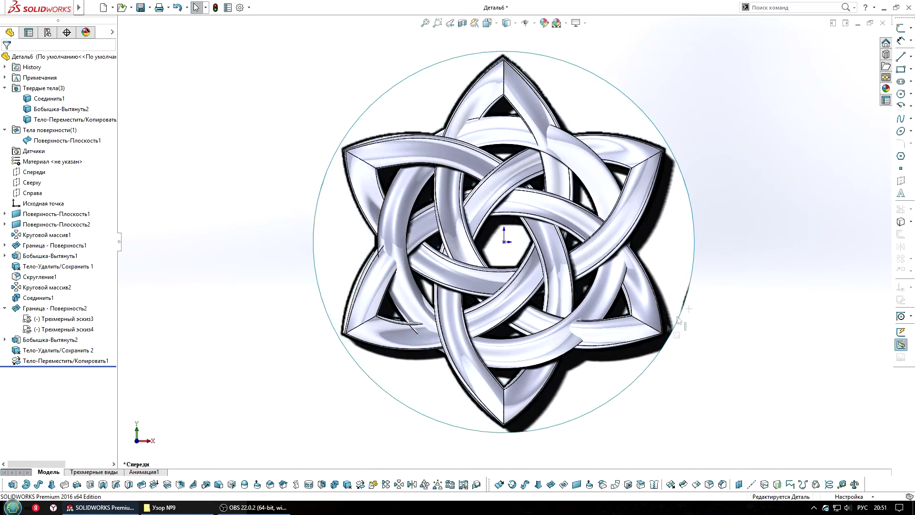
pyautogui.click(527, 385)
pyautogui.click(722, 314)
# Scale the rotated triquetra copy non-uniformly: X 1, Y 1, Z 0.5 about the origin
pyautogui.click(205, 485)
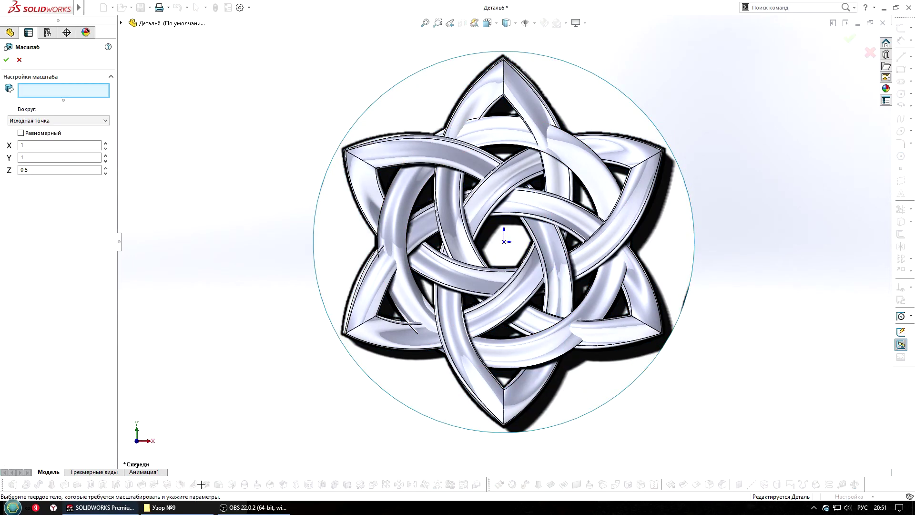
pyautogui.click(631, 328)
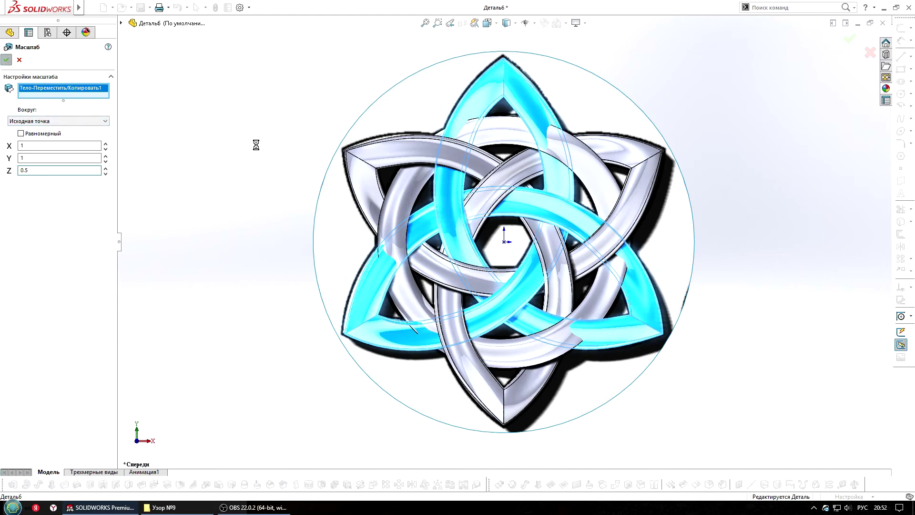
pyautogui.moveTo(572, 310)
pyautogui.mouseDown(button='middle')
pyautogui.moveTo(566, 221)
pyautogui.moveTo(540, 182)
pyautogui.moveTo(550, 341)
pyautogui.moveTo(607, 198)
pyautogui.moveTo(626, 336)
pyautogui.moveTo(629, 311)
pyautogui.mouseUp(button='middle')
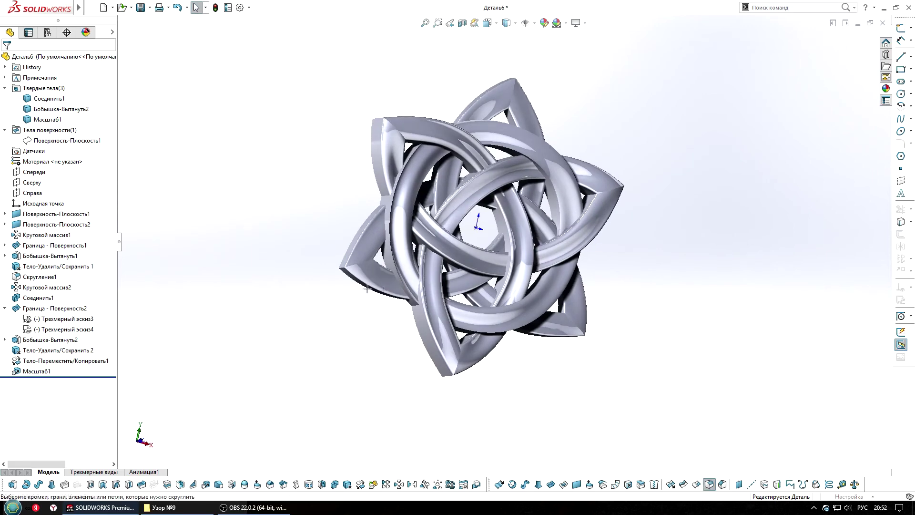
# Fillet the ring's outer and inner circular edges with 1 mm
pyautogui.scroll(-5, 425, 332)
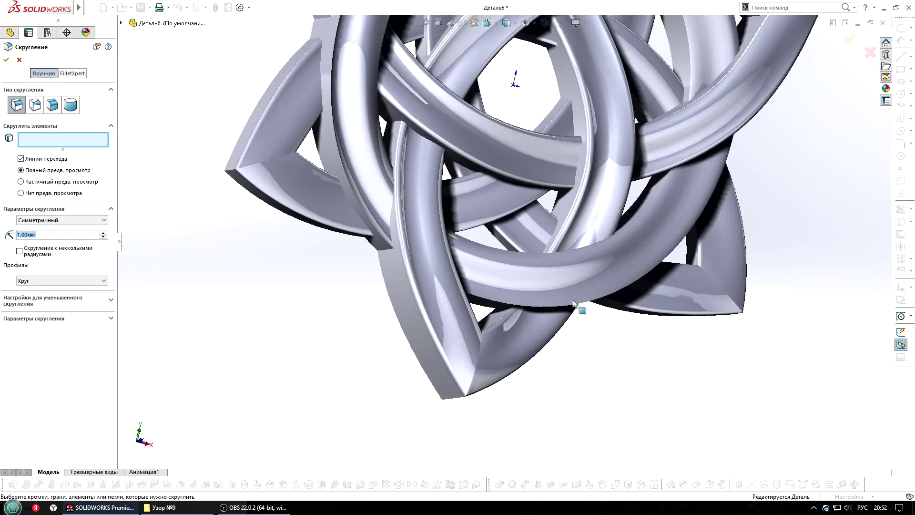
pyautogui.scroll(-2, 582, 311)
pyautogui.click(583, 272)
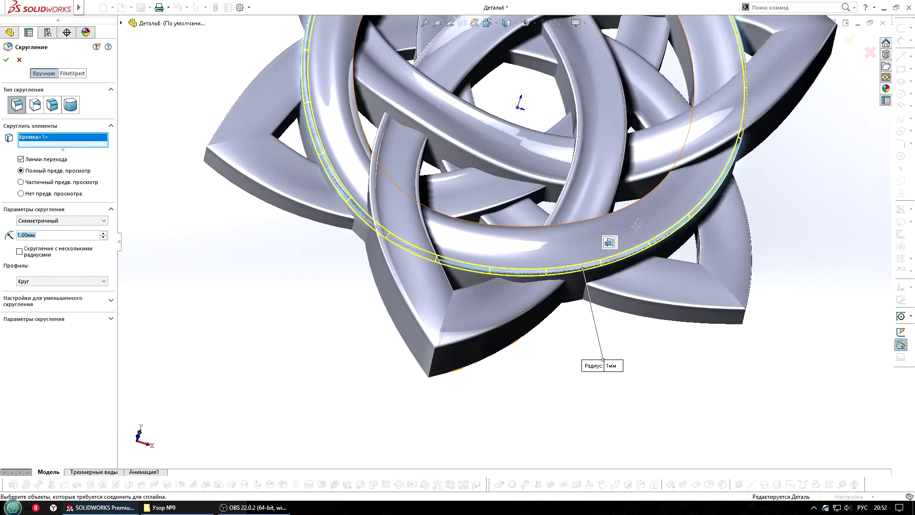
pyautogui.click(633, 206)
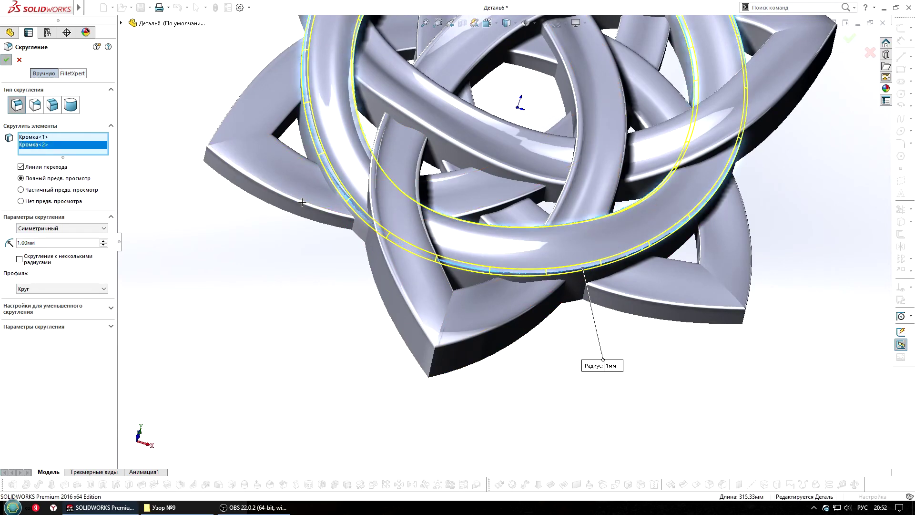
pyautogui.press('Return')
pyautogui.moveTo(524, 200); pyautogui.dragTo(576, 163, button='middle')
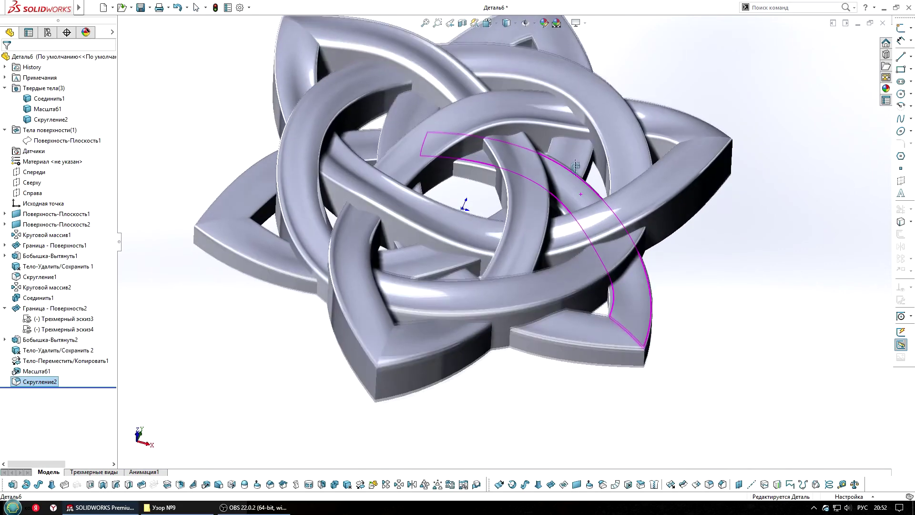
pyautogui.scroll(5, 564, 238)
pyautogui.scroll(-5, 524, 298)
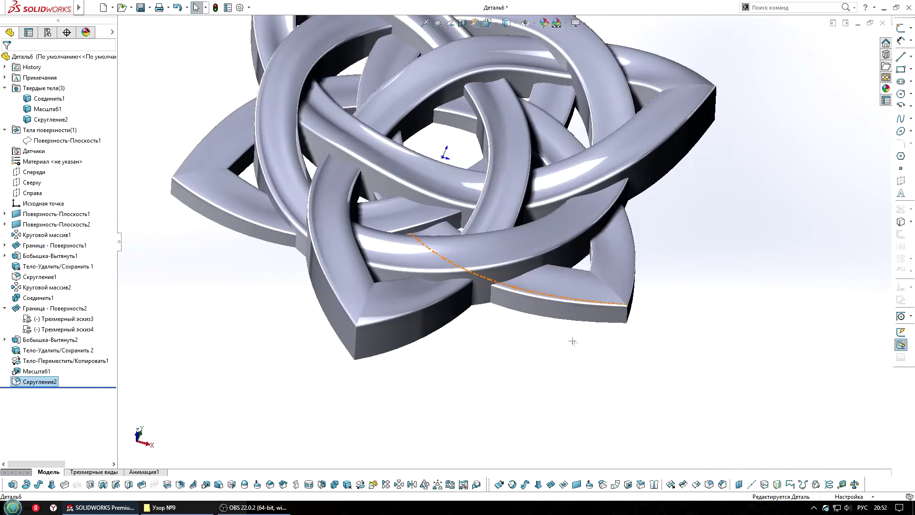
# Start a Combine Add, box-selecting all three bodies
pyautogui.click(334, 484)
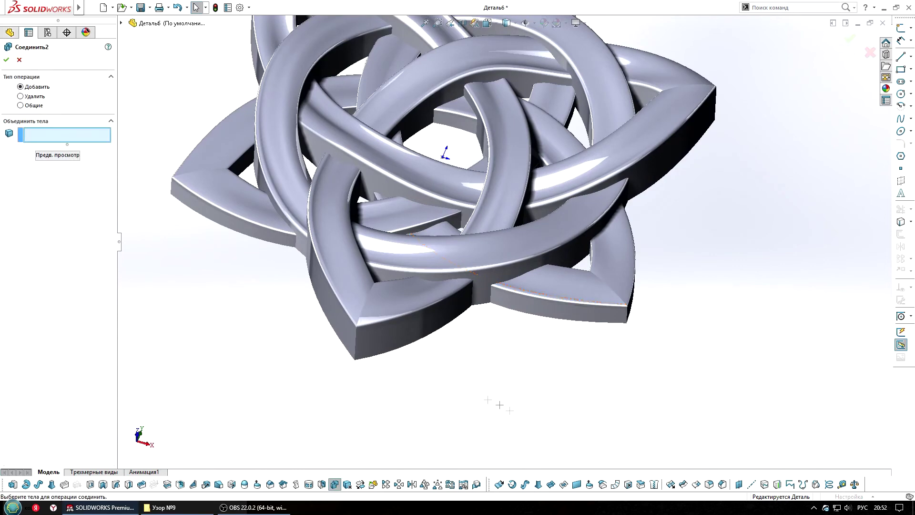
pyautogui.scroll(3, 568, 357)
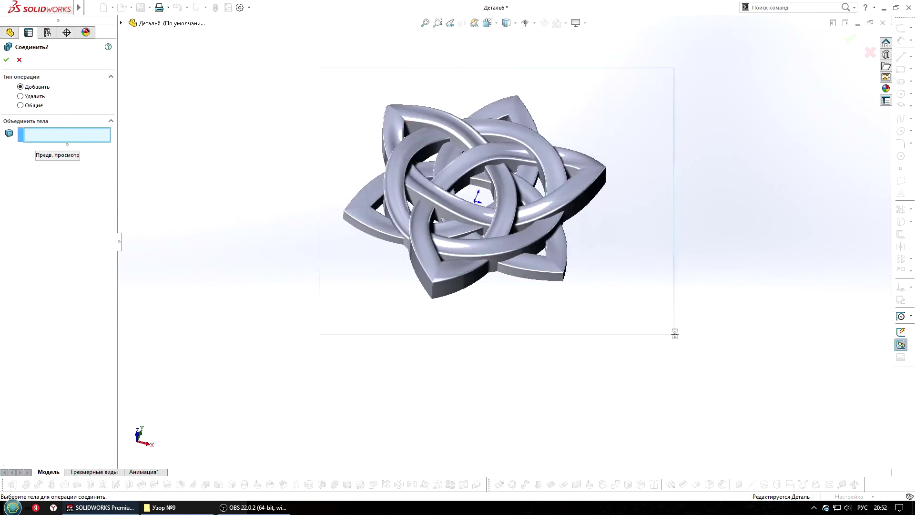
pyautogui.moveTo(532, 213); pyautogui.dragTo(683, 332)
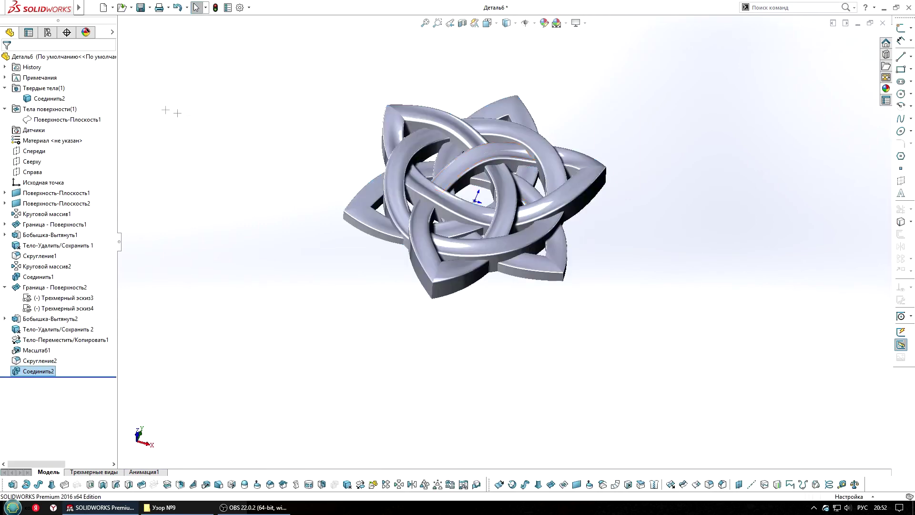
pyautogui.click(42, 119)
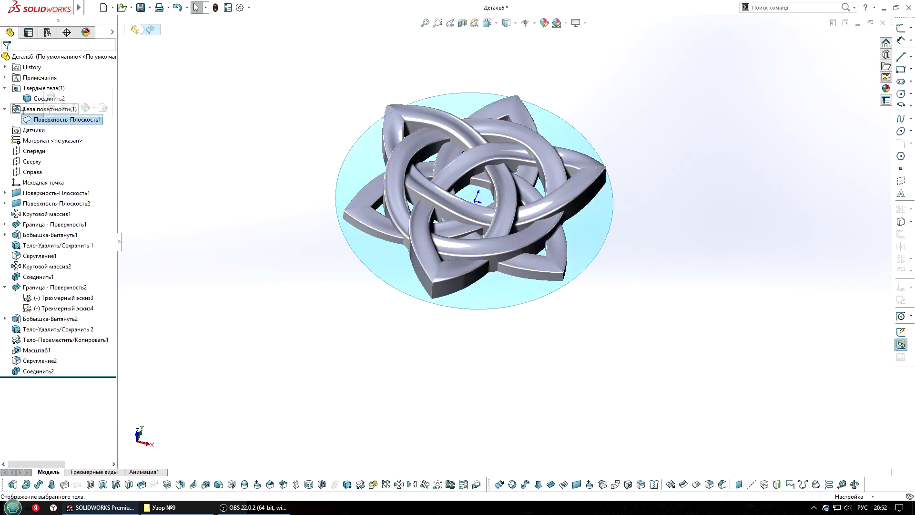
pyautogui.click(33, 96)
pyautogui.click(248, 130)
pyautogui.moveTo(248, 130)
pyautogui.mouseDown(button='middle')
pyautogui.moveTo(559, 272)
pyautogui.moveTo(582, 313)
pyautogui.moveTo(562, 321)
pyautogui.moveTo(582, 280)
pyautogui.moveTo(554, 175)
pyautogui.moveTo(568, 310)
pyautogui.mouseUp(button='middle')
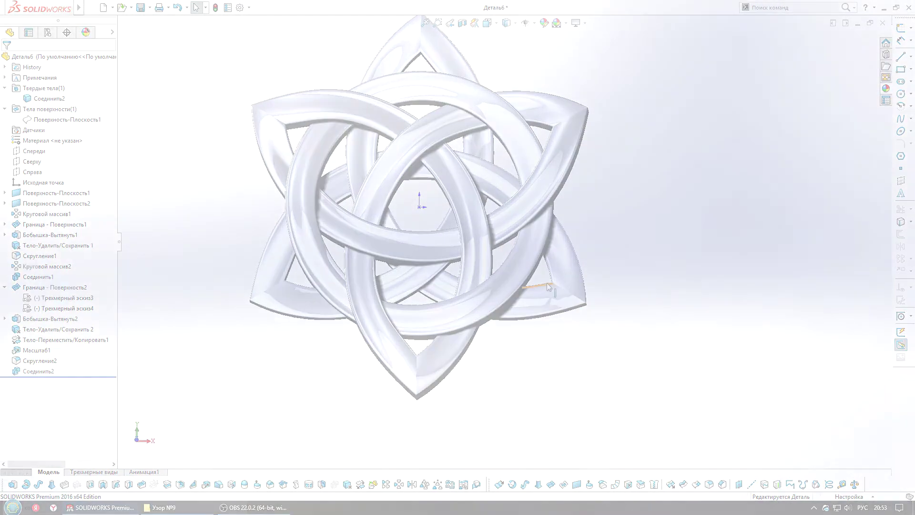